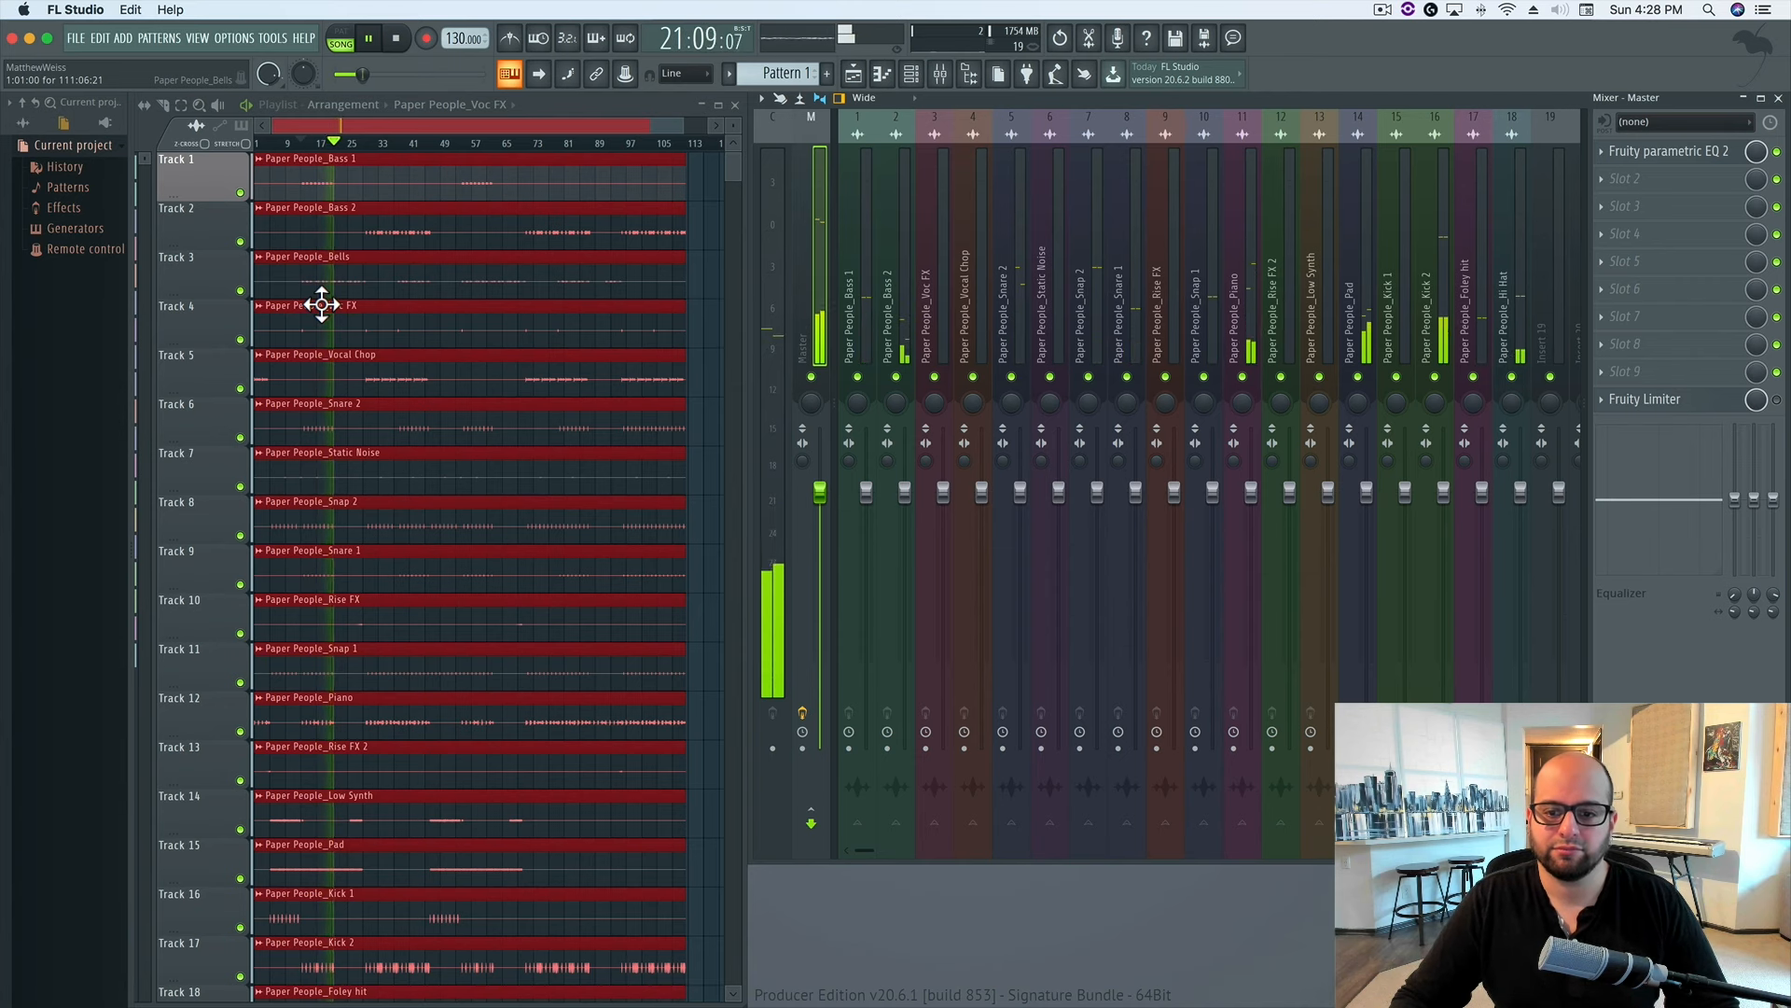
Move bands 7 and 6 of the master's Fruity parametric EQ 2 lower in frequency during playback, and compare the EQ bypassed and enabled.
key(space)
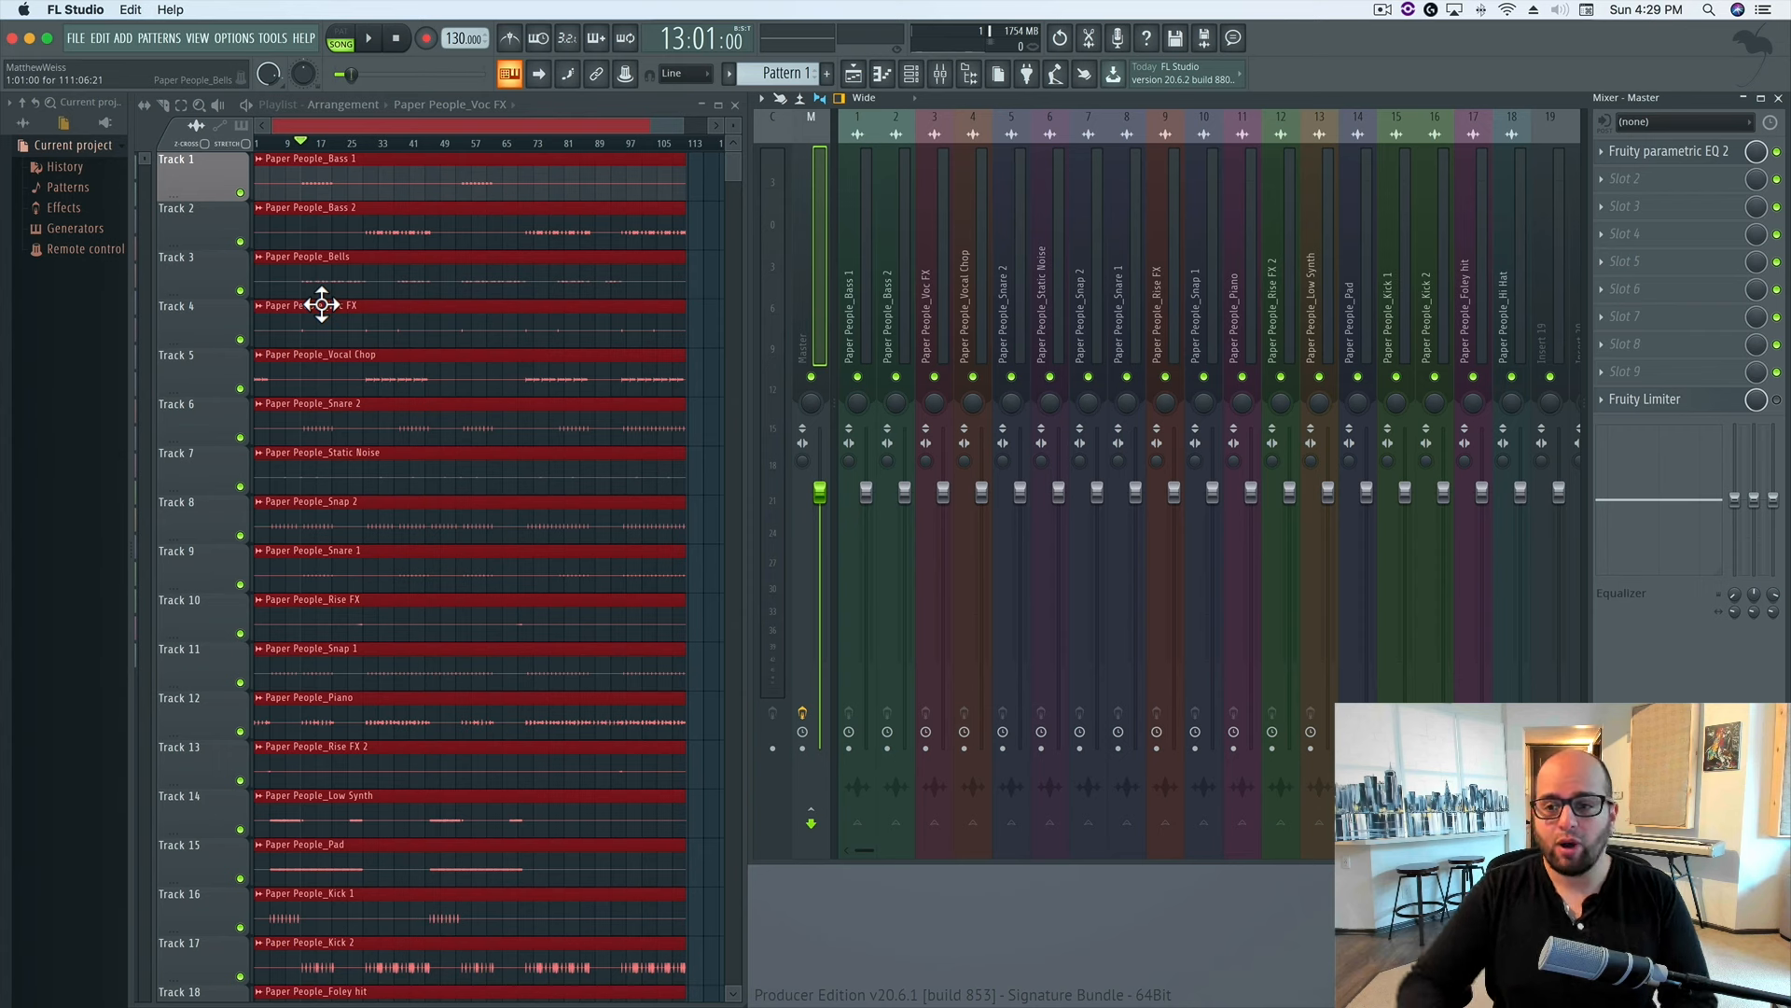
click(1663, 160)
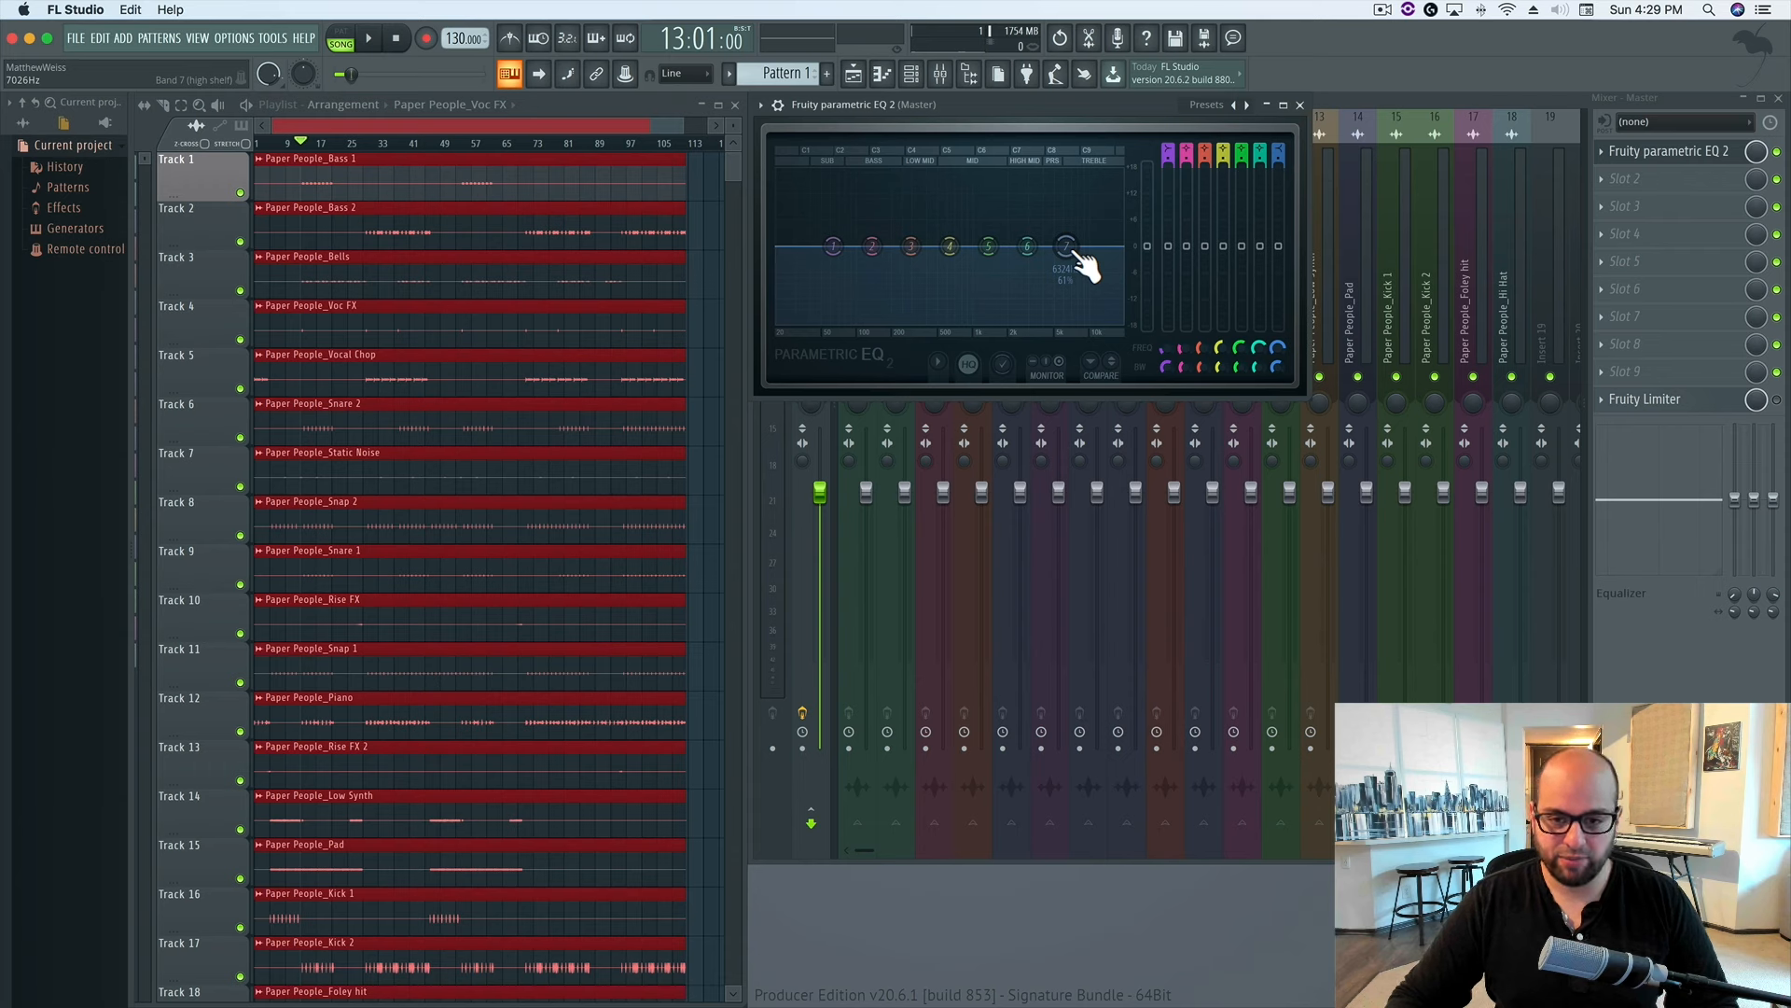
key(space)
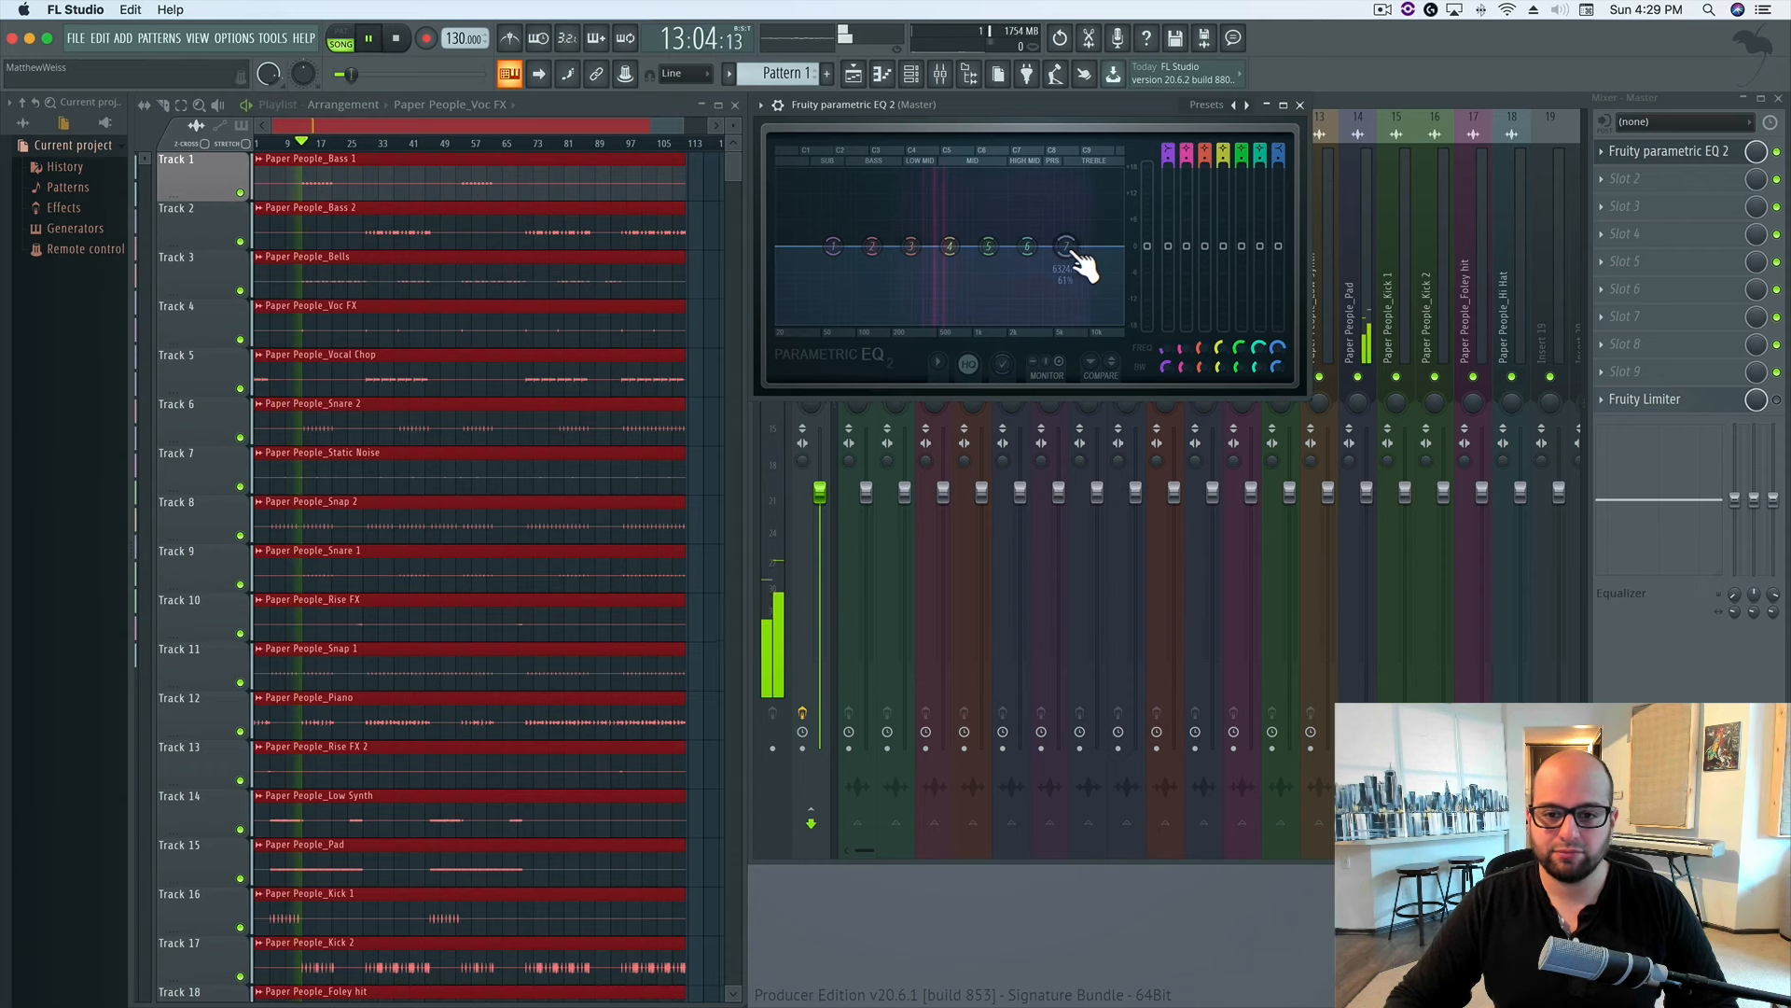
drag(1071, 251, 975, 257)
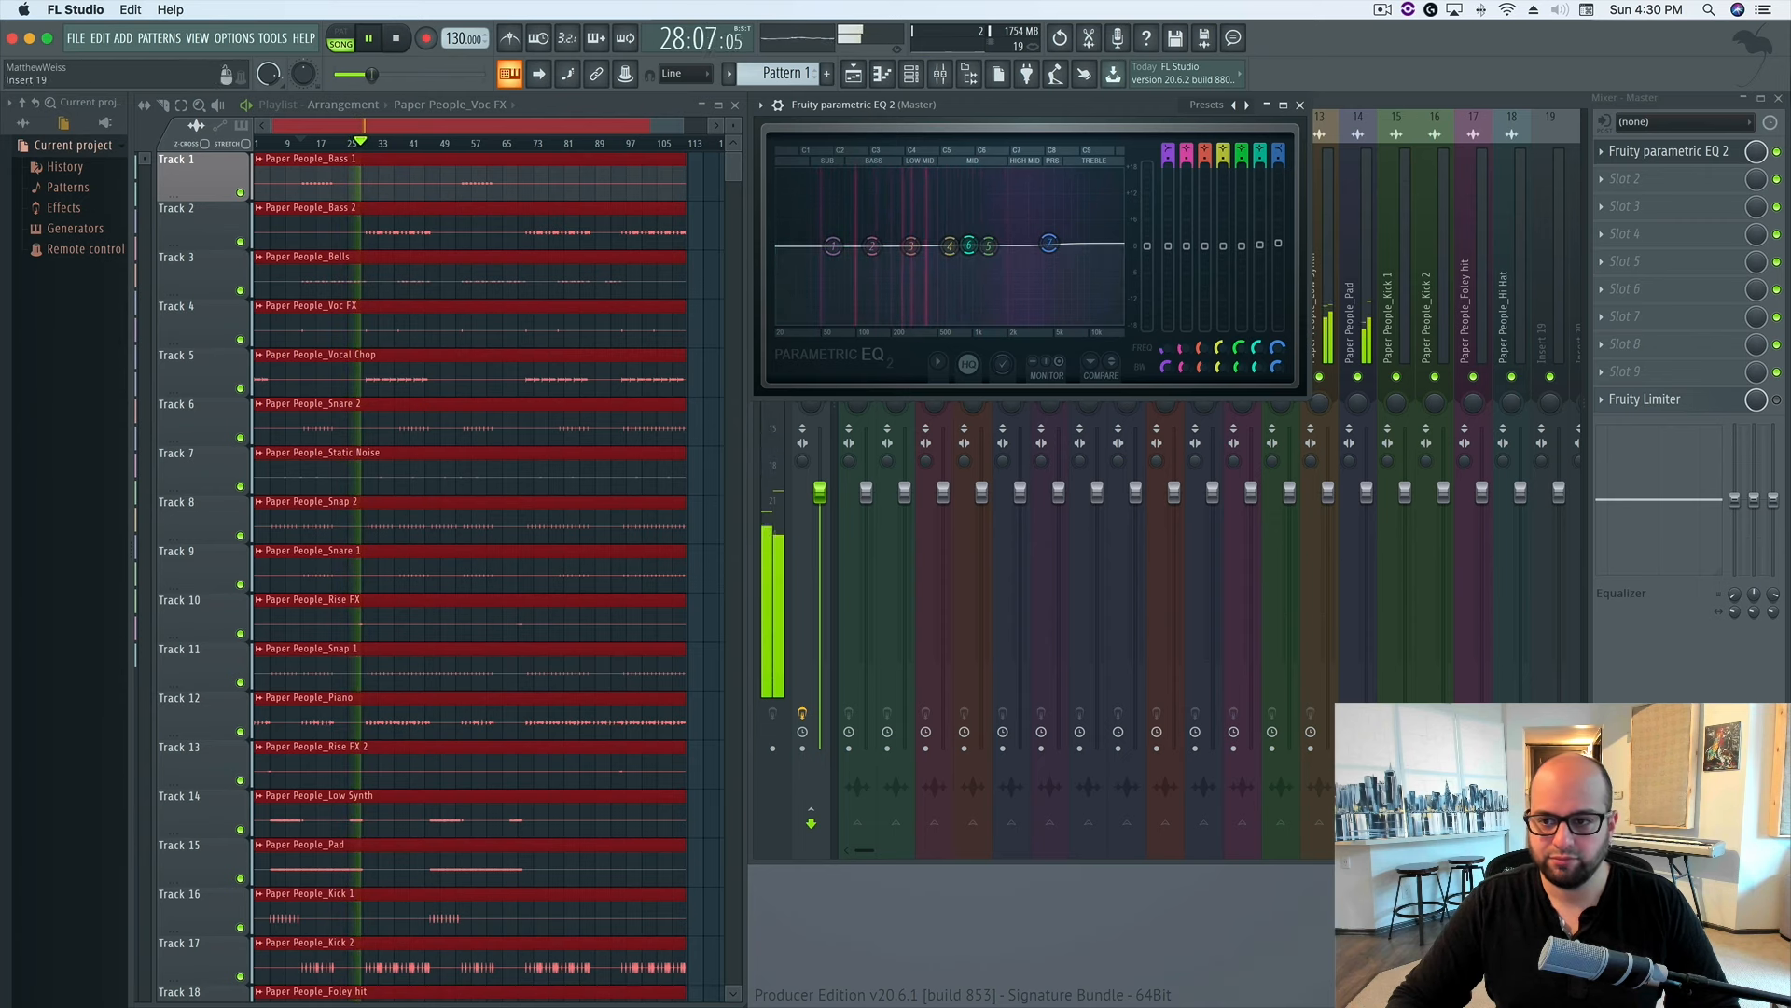
key(space)
click(1776, 152)
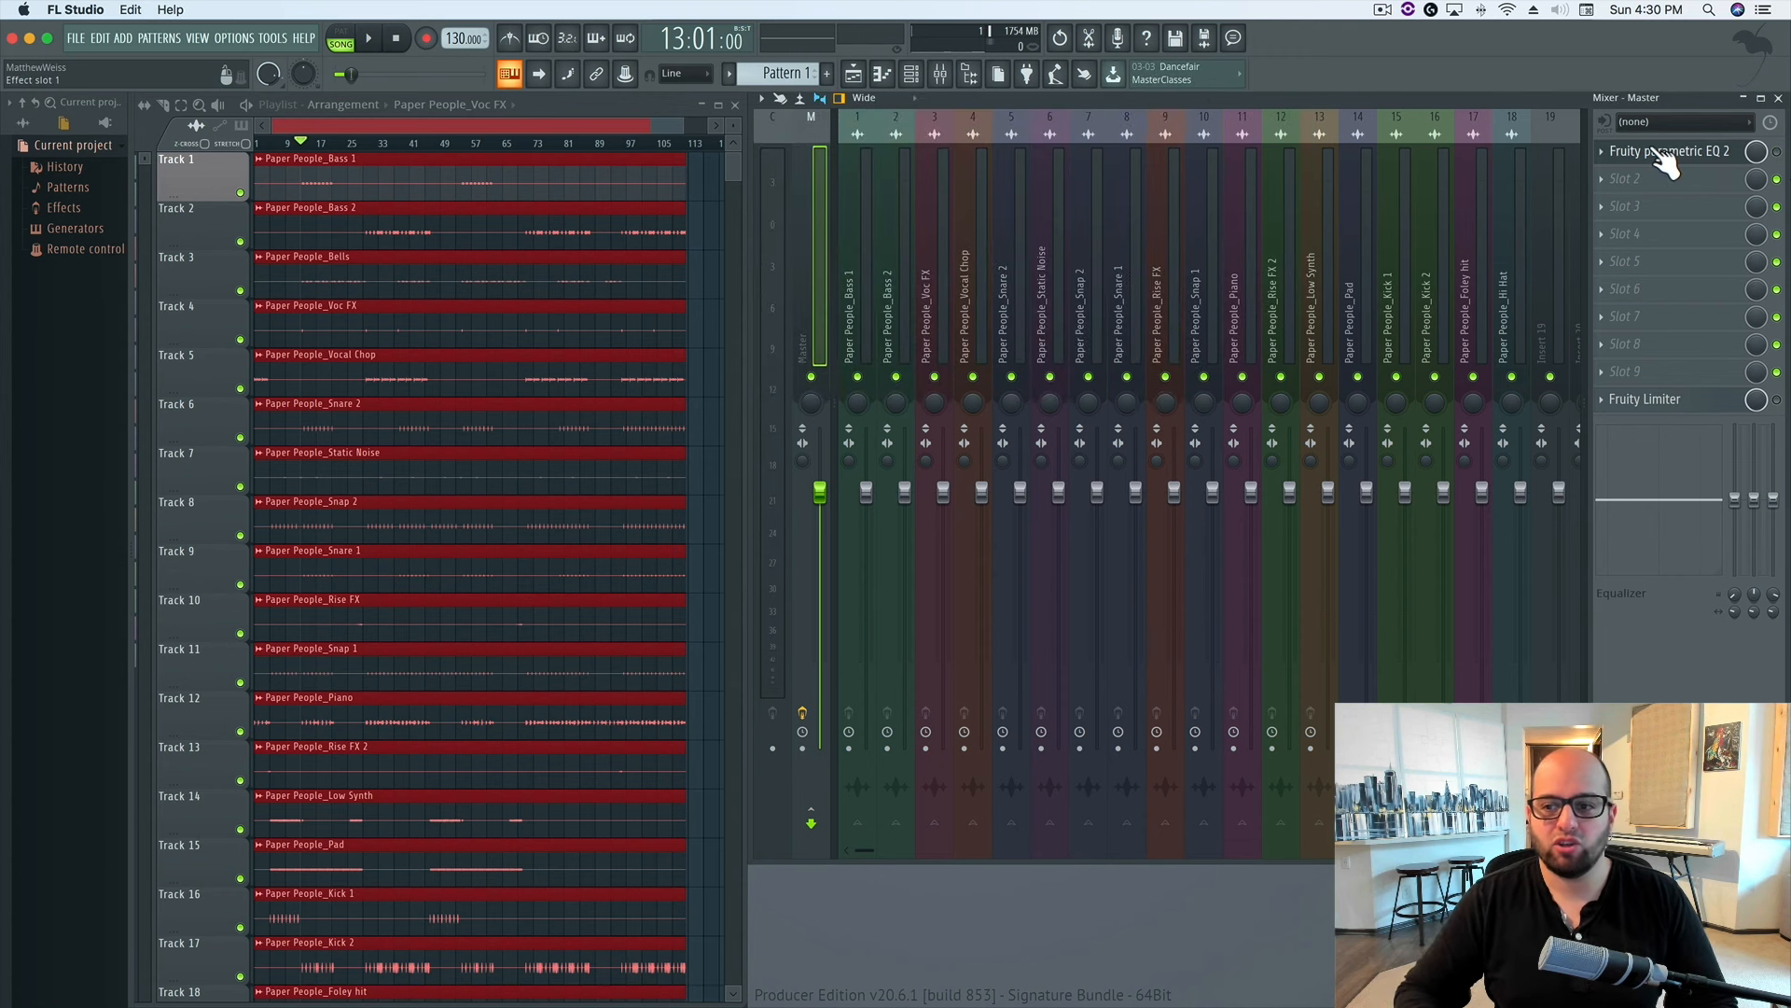
click(1776, 152)
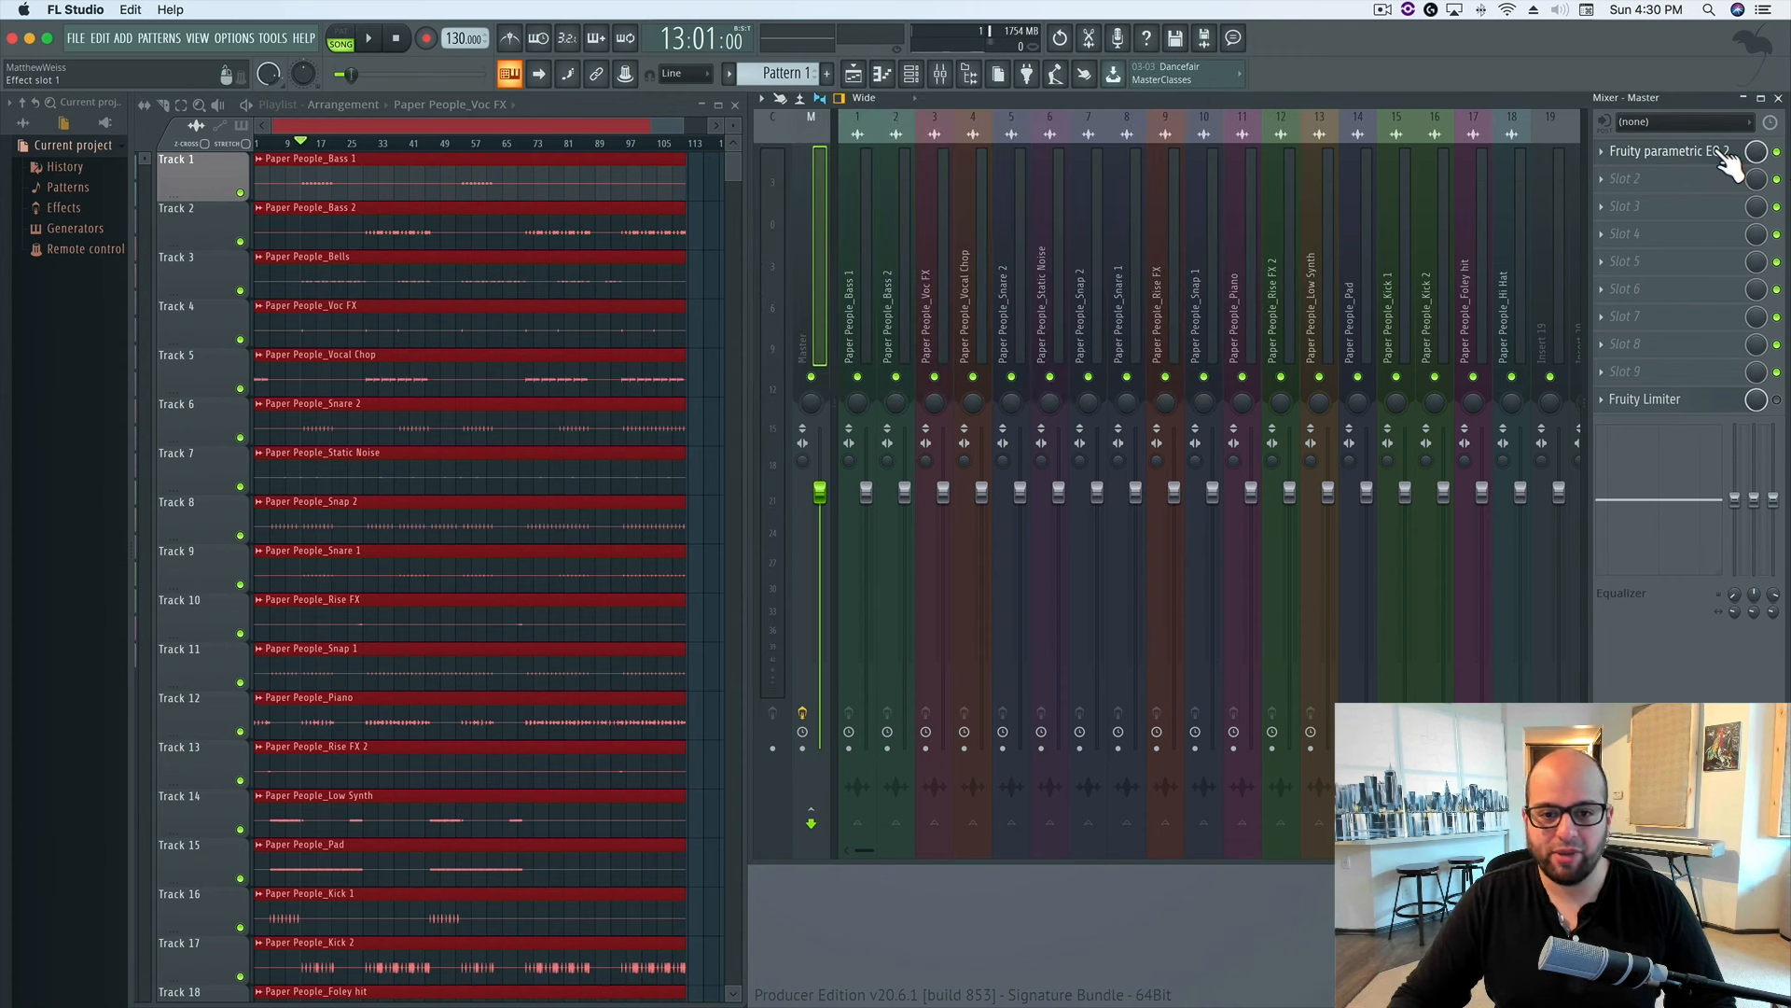
Load EQUO into slot 2 of the master track and place its window over the mixer.
click(1614, 182)
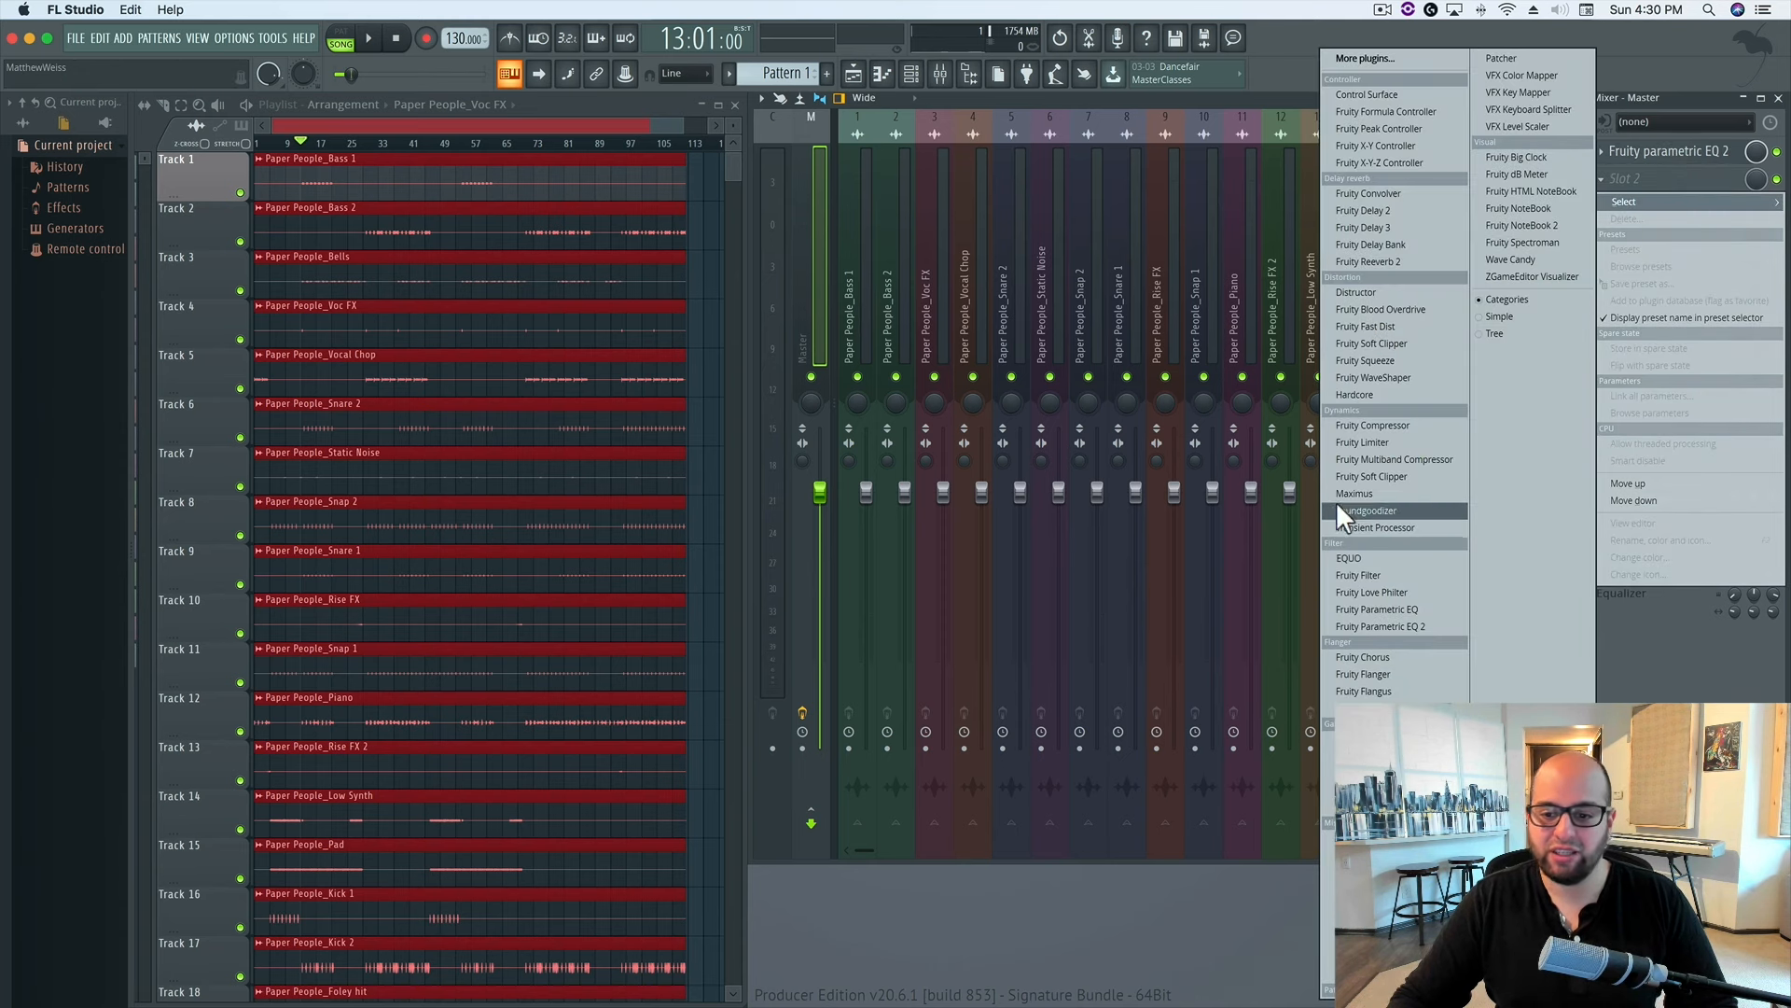
click(1351, 557)
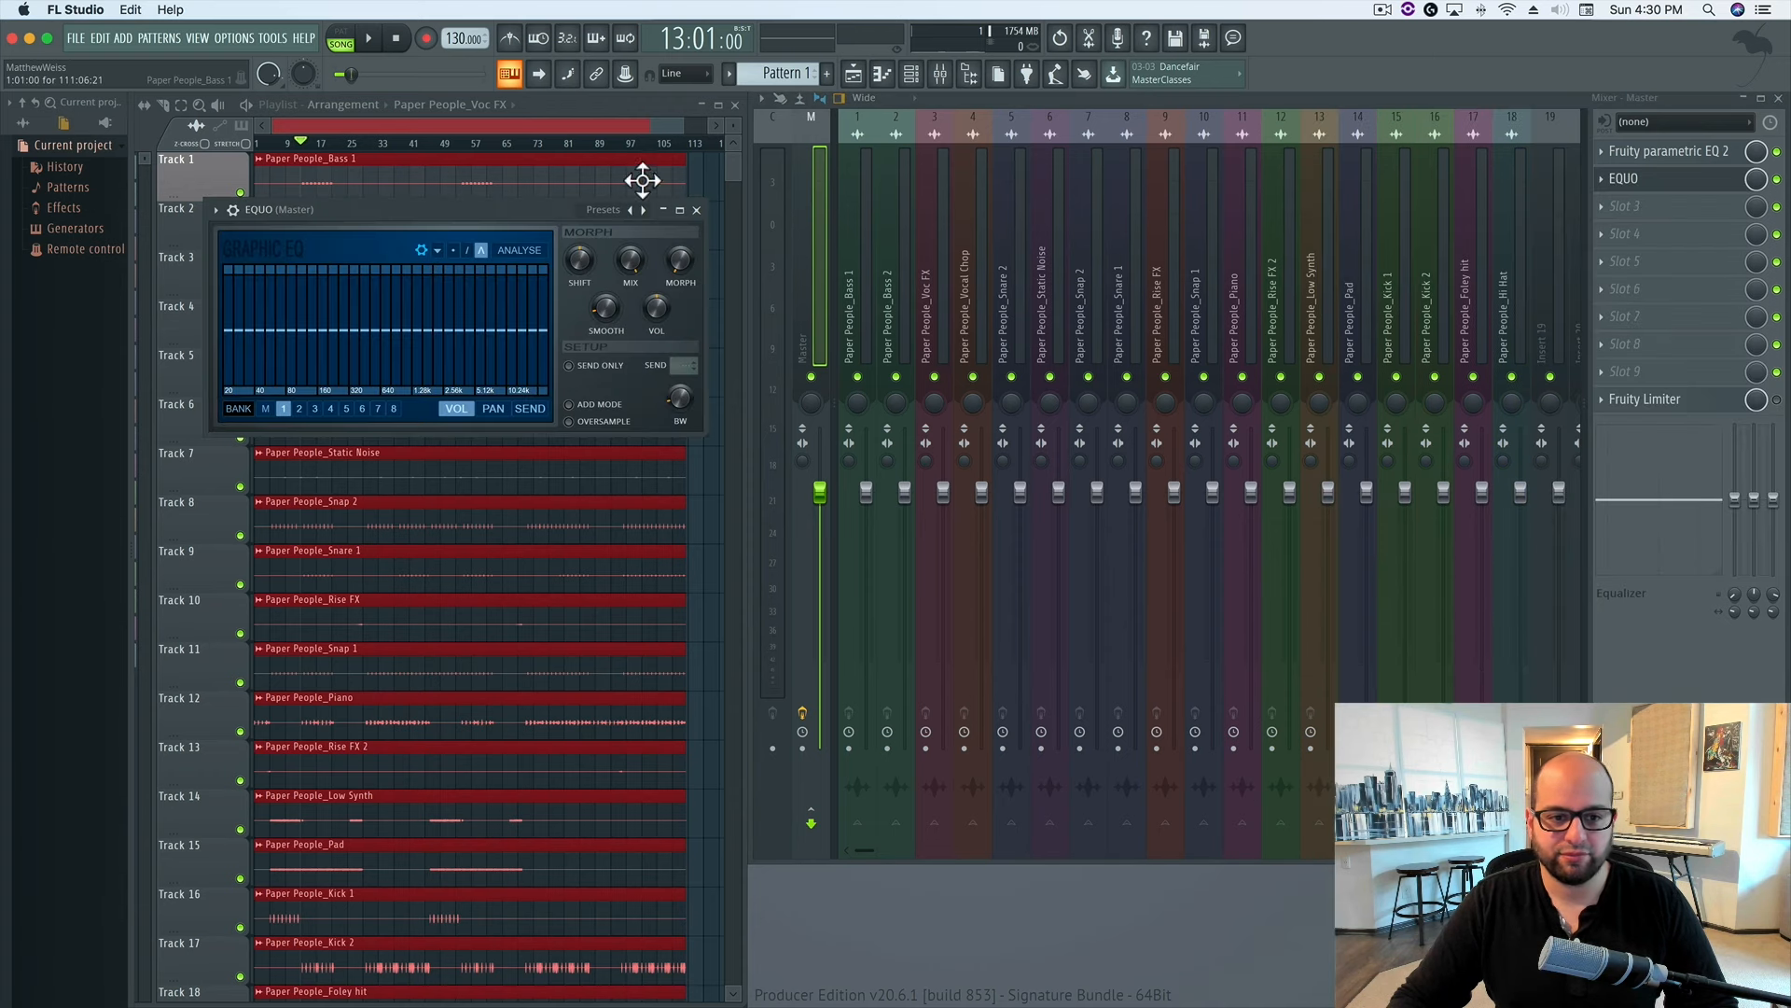
drag(511, 207, 1051, 100)
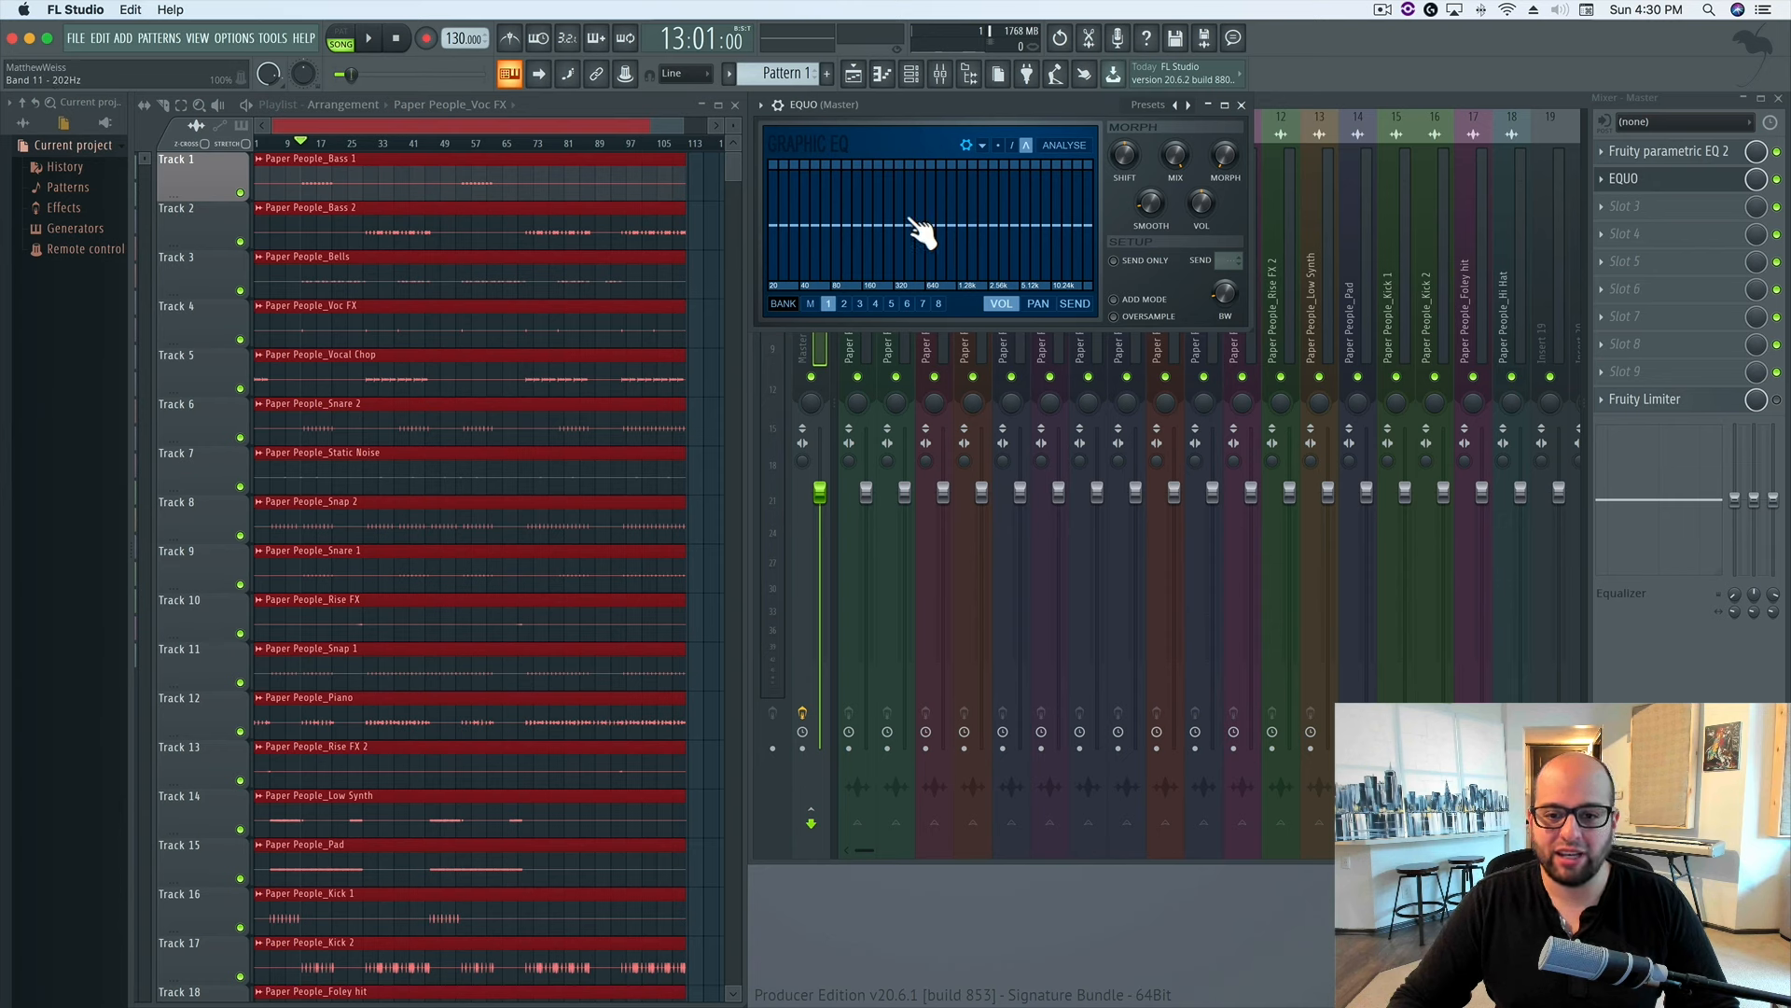
In Fruity parametric EQ 2, cut band 6 by about 4.8 dB at about 684 Hz and narrow its bandwidth to 25%.
click(1700, 152)
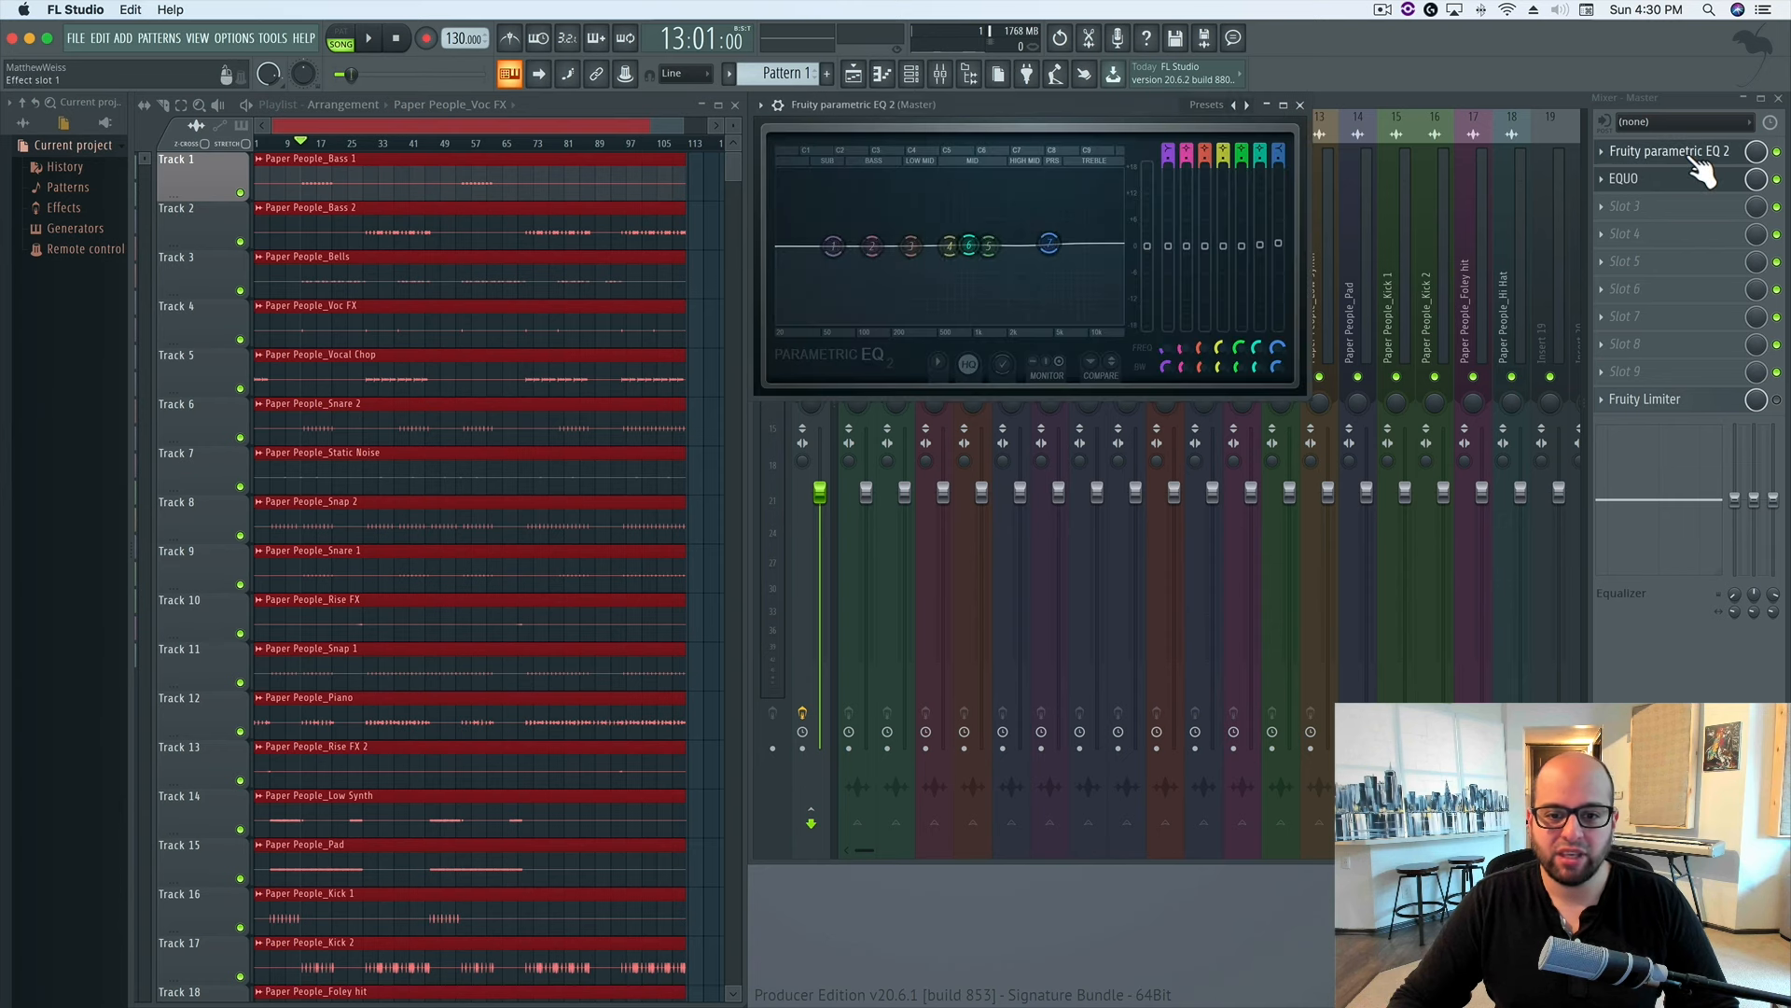
mouse_move(969, 245)
mouse_down()
mouse_move(942, 209)
mouse_move(953, 268)
mouse_up()
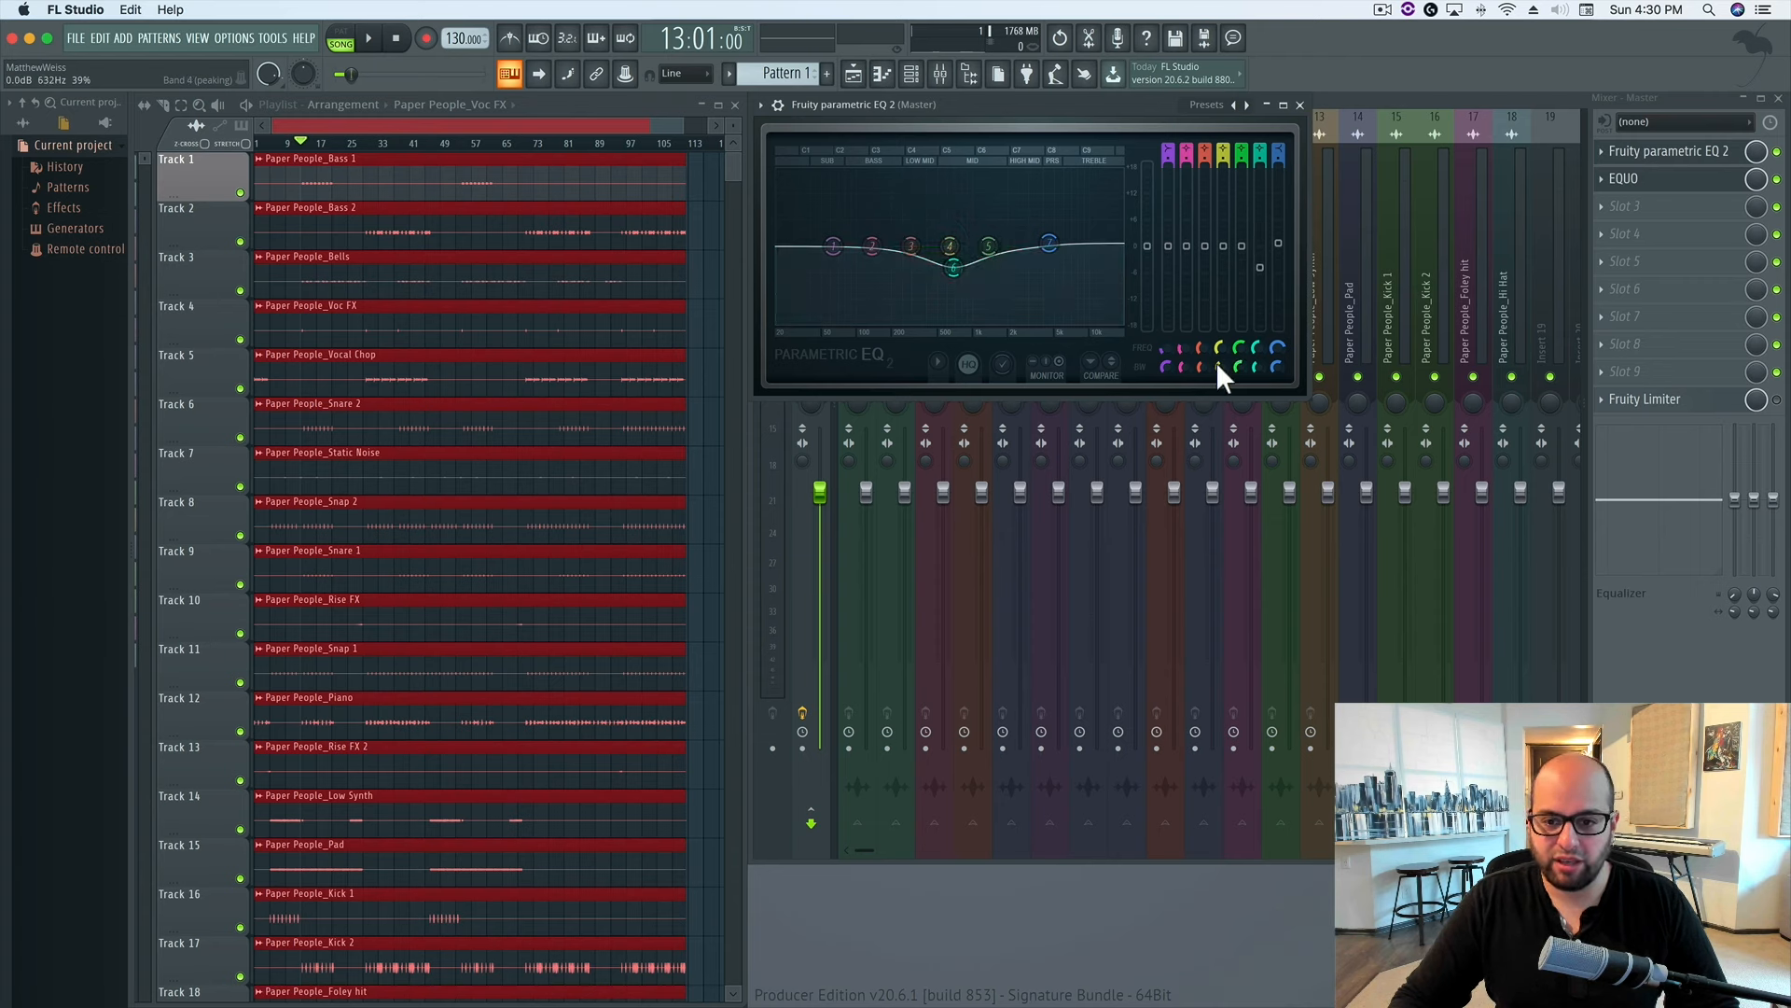
mouse_move(1256, 368)
mouse_down()
mouse_move(1256, 439)
mouse_move(1250, 344)
mouse_up()
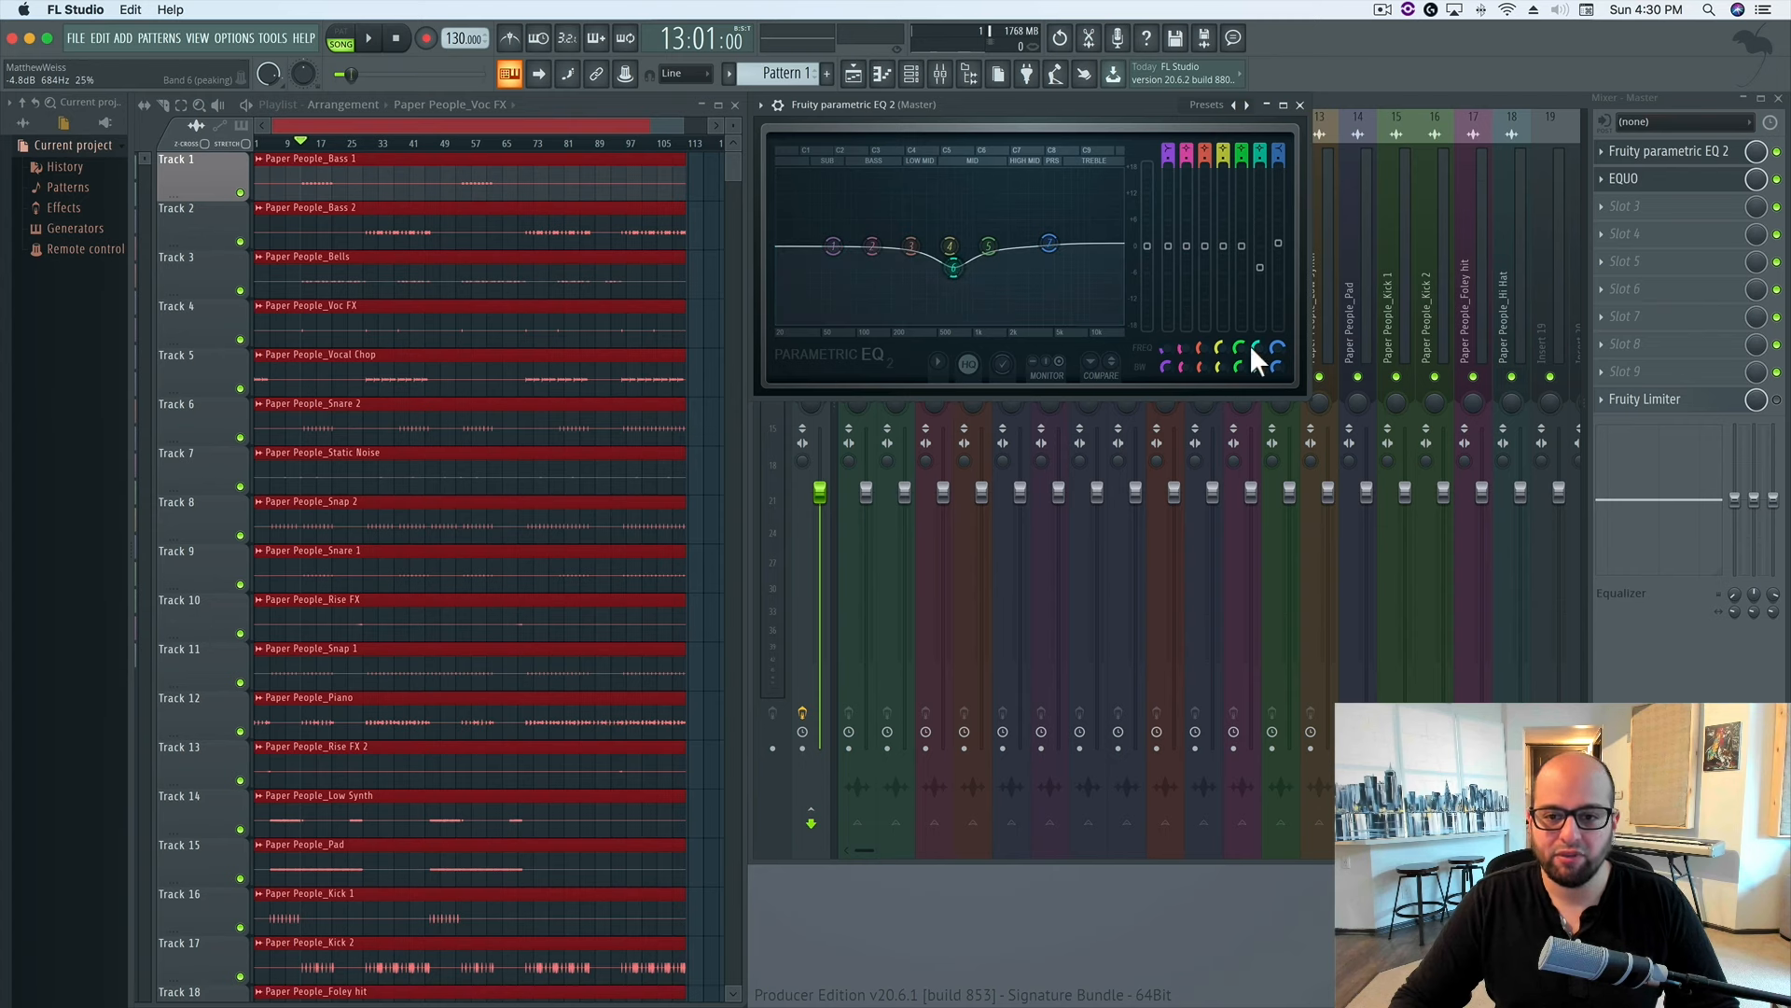
click(1302, 104)
In the master's EQUO, draw a stepped cut freehand across the mid bands just below 1 kHz.
click(1690, 183)
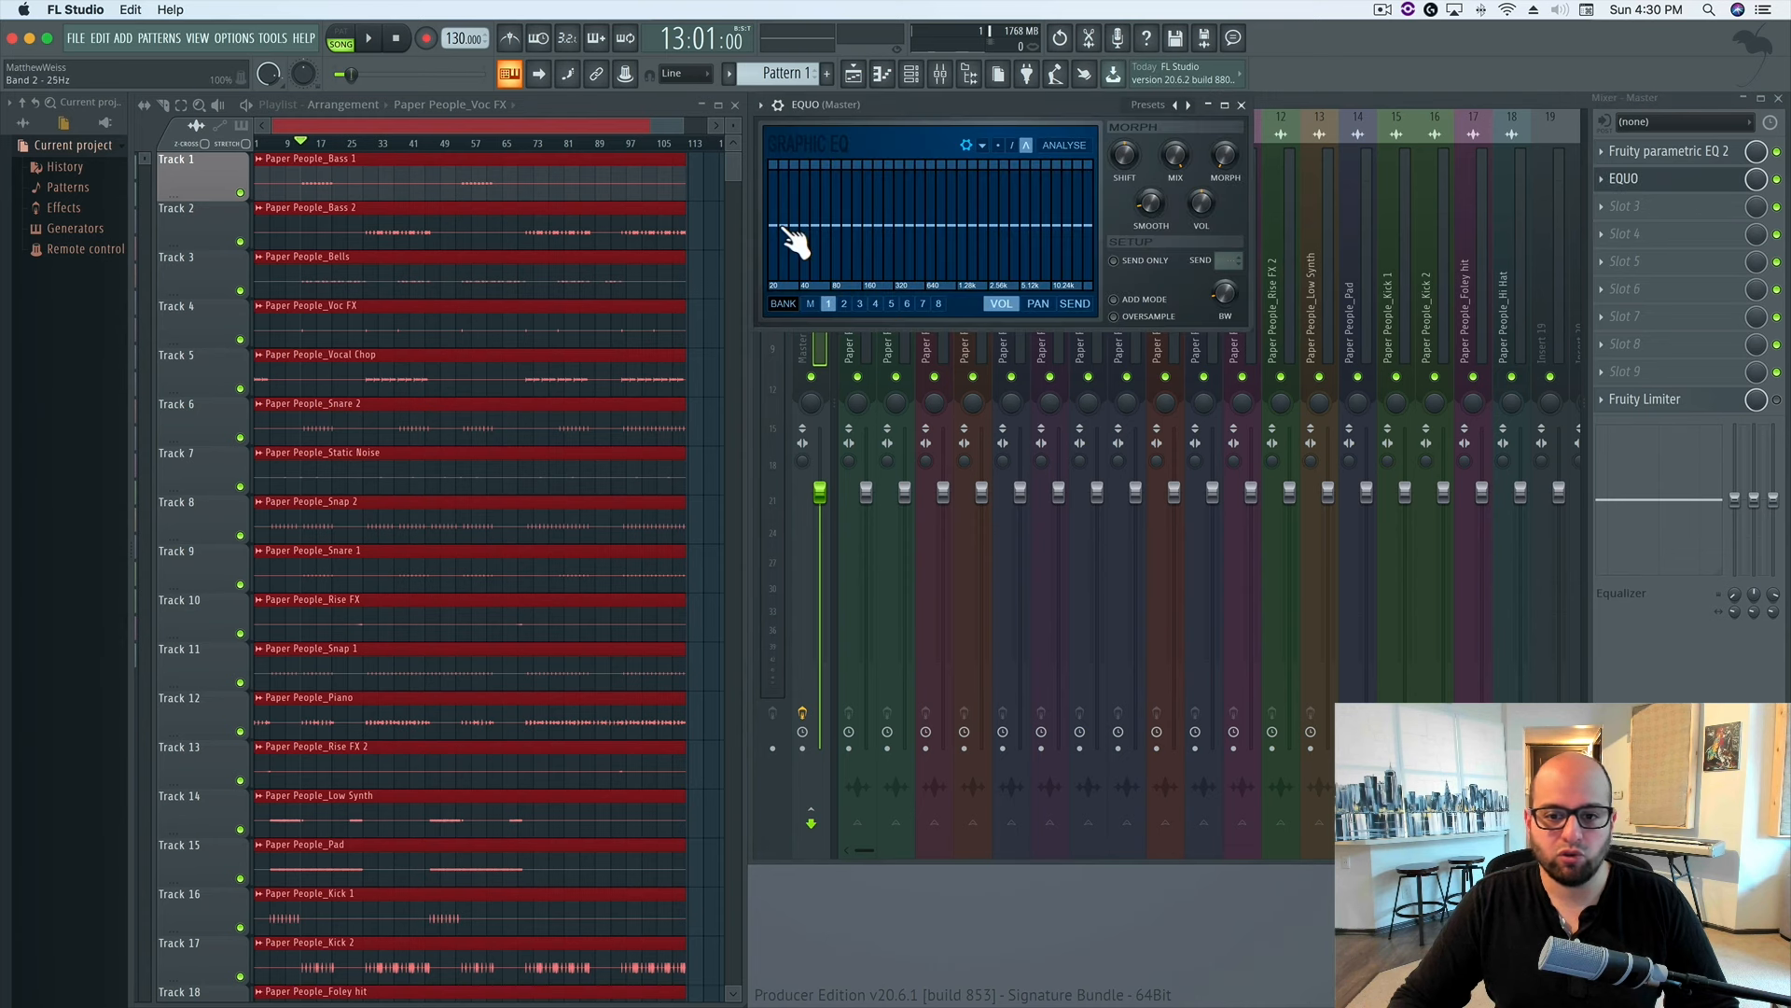
click(999, 146)
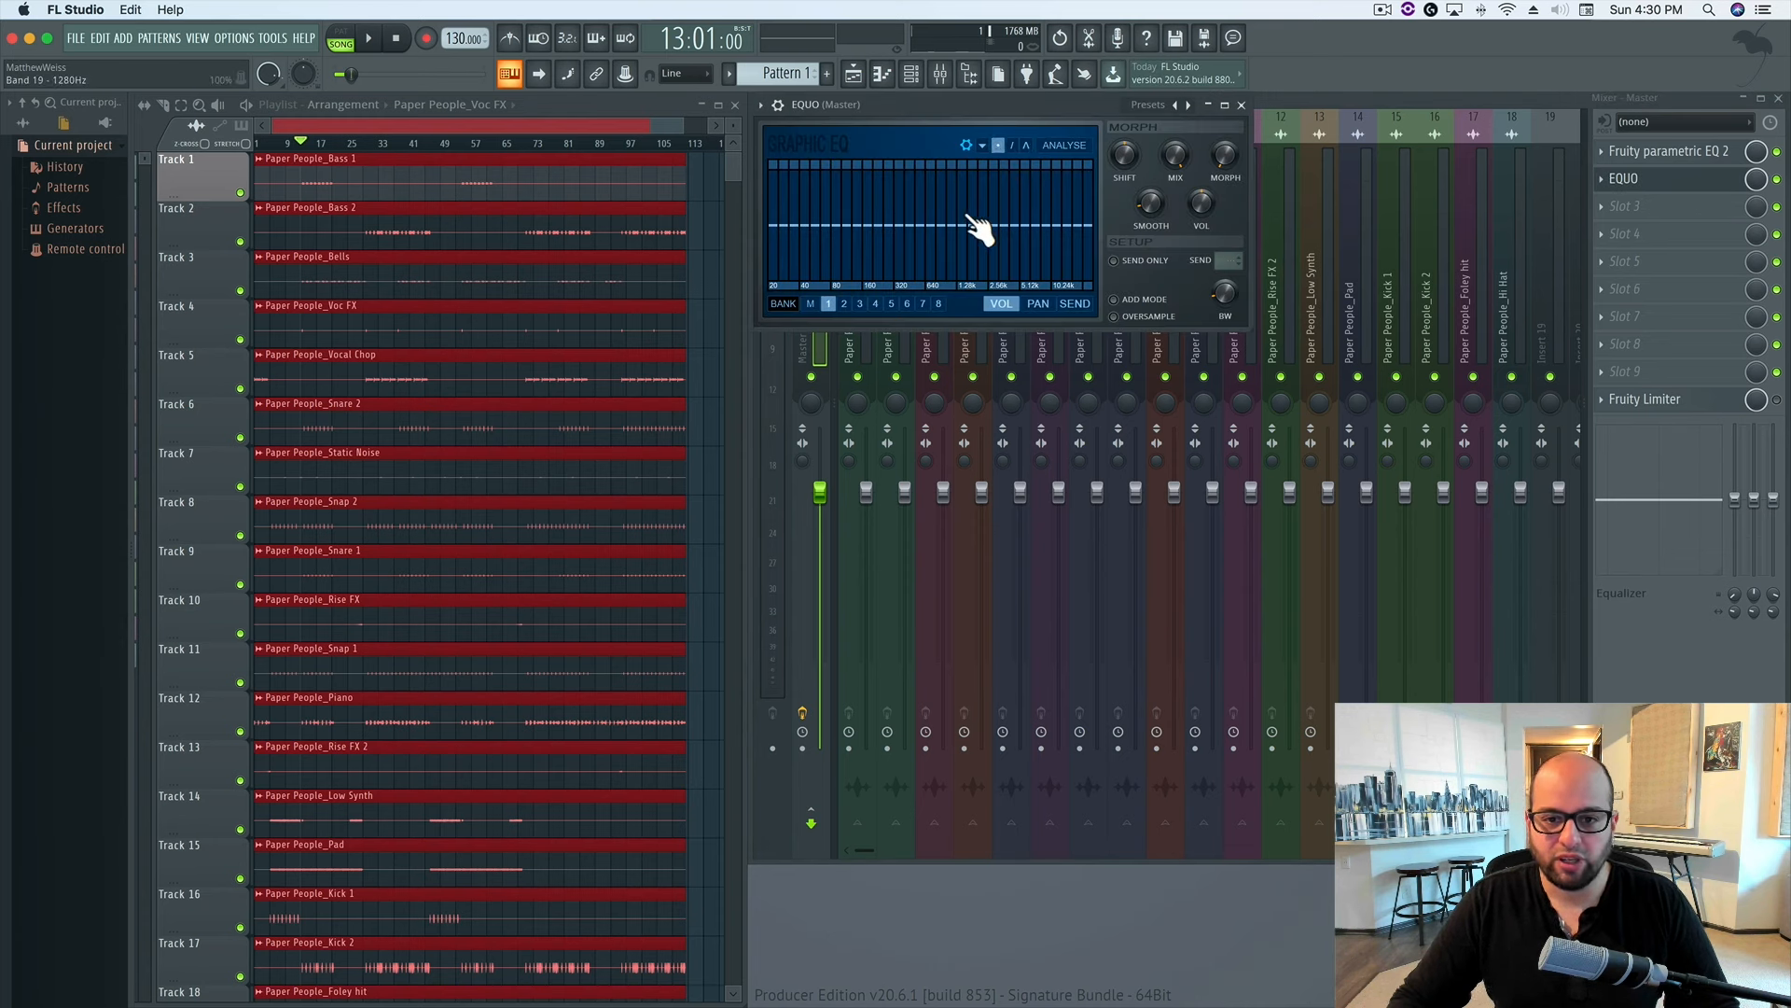
mouse_move(945, 225)
mouse_down()
mouse_move(944, 196)
mouse_move(959, 266)
mouse_move(957, 221)
mouse_up()
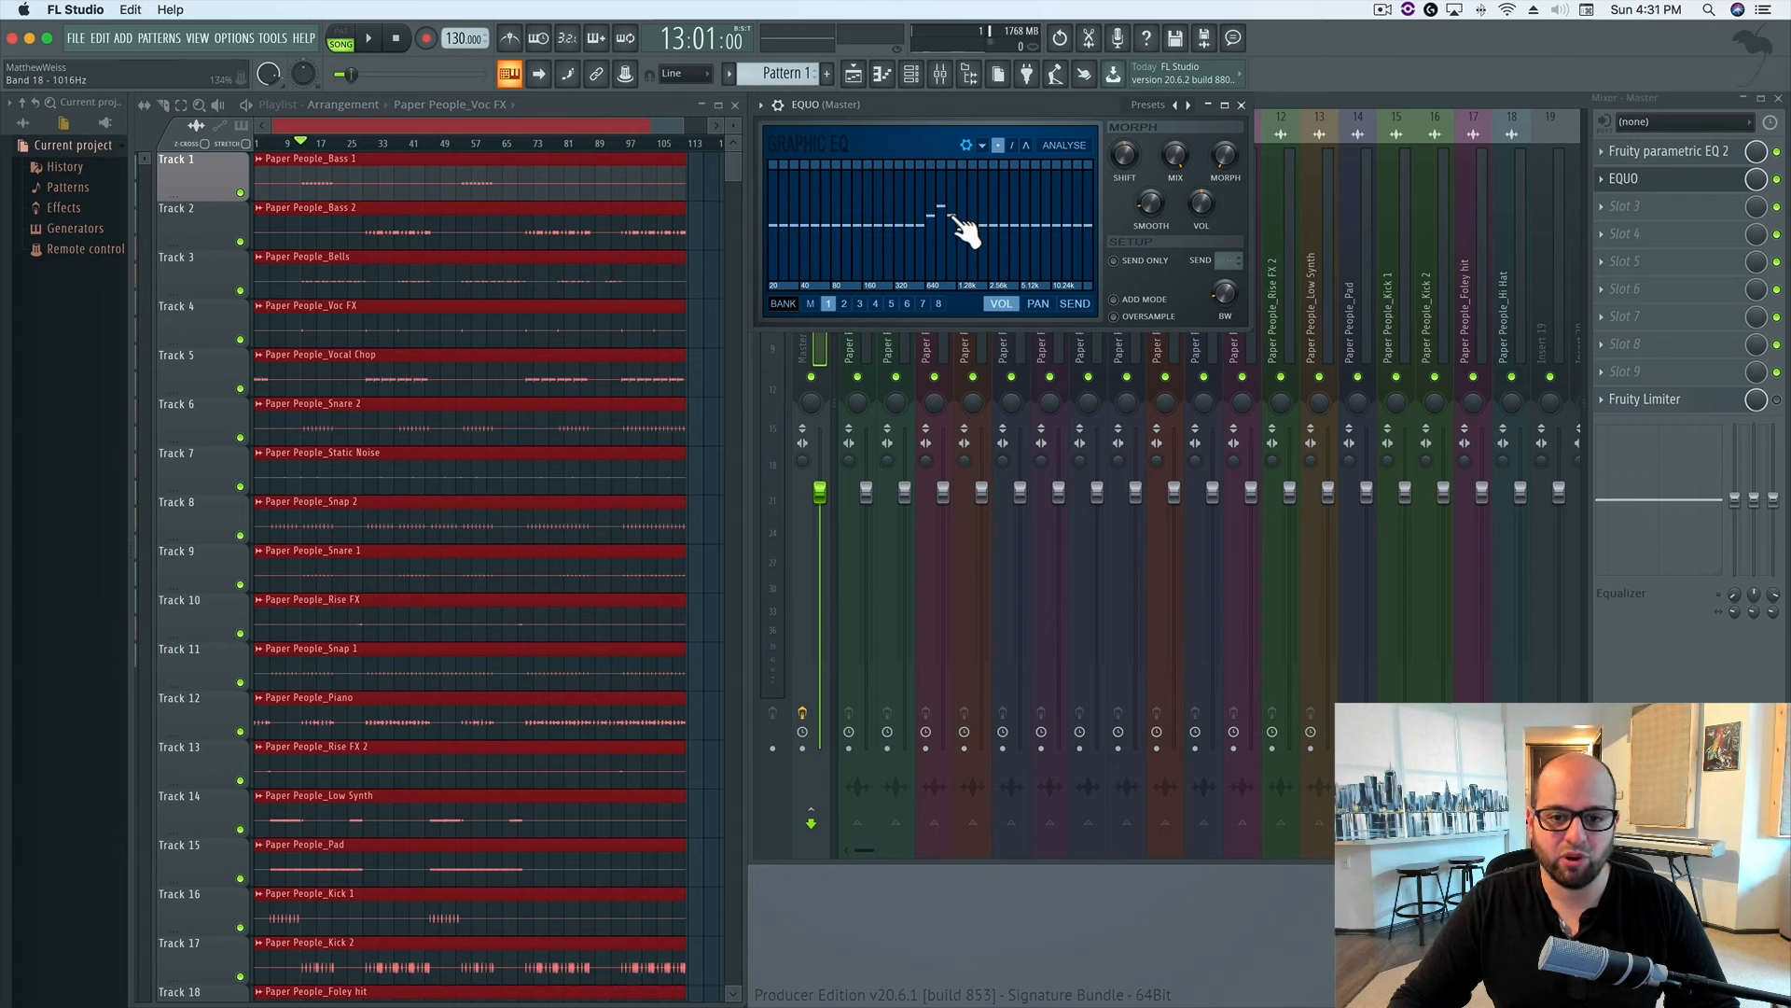
drag(961, 229, 942, 242)
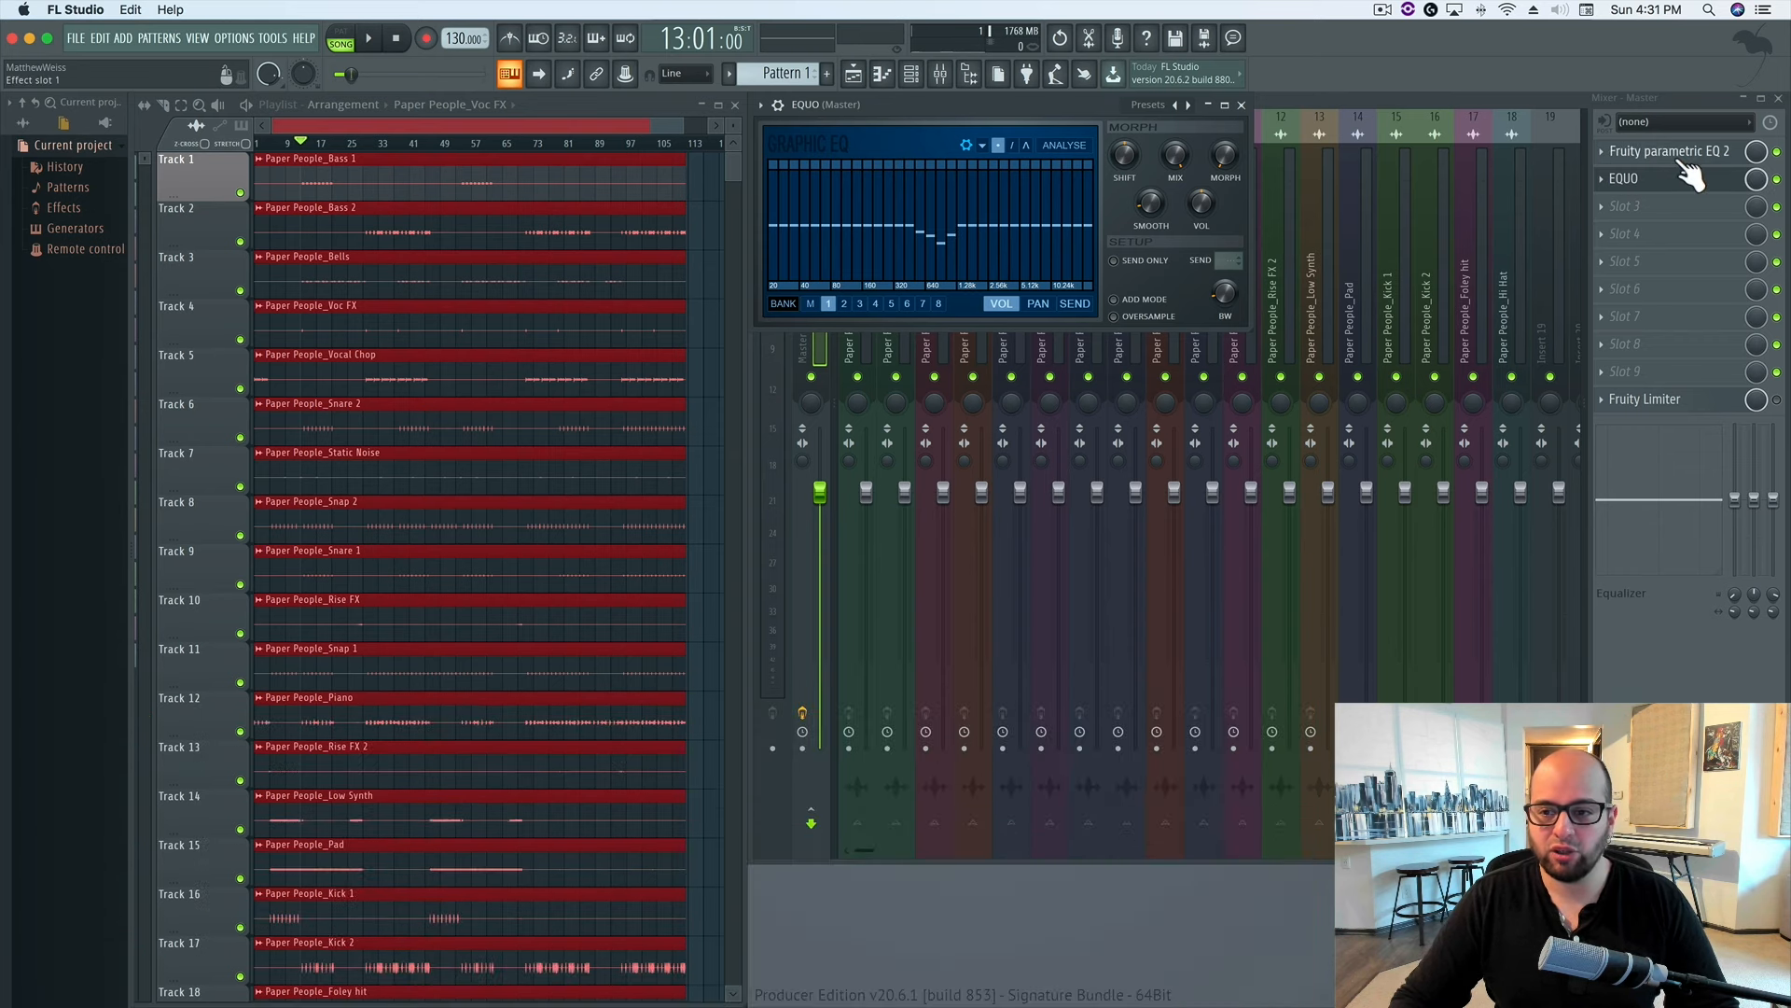
Return bands 6 and 7 of Fruity parametric EQ 2 to 0 dB so the curve is flat.
click(1685, 161)
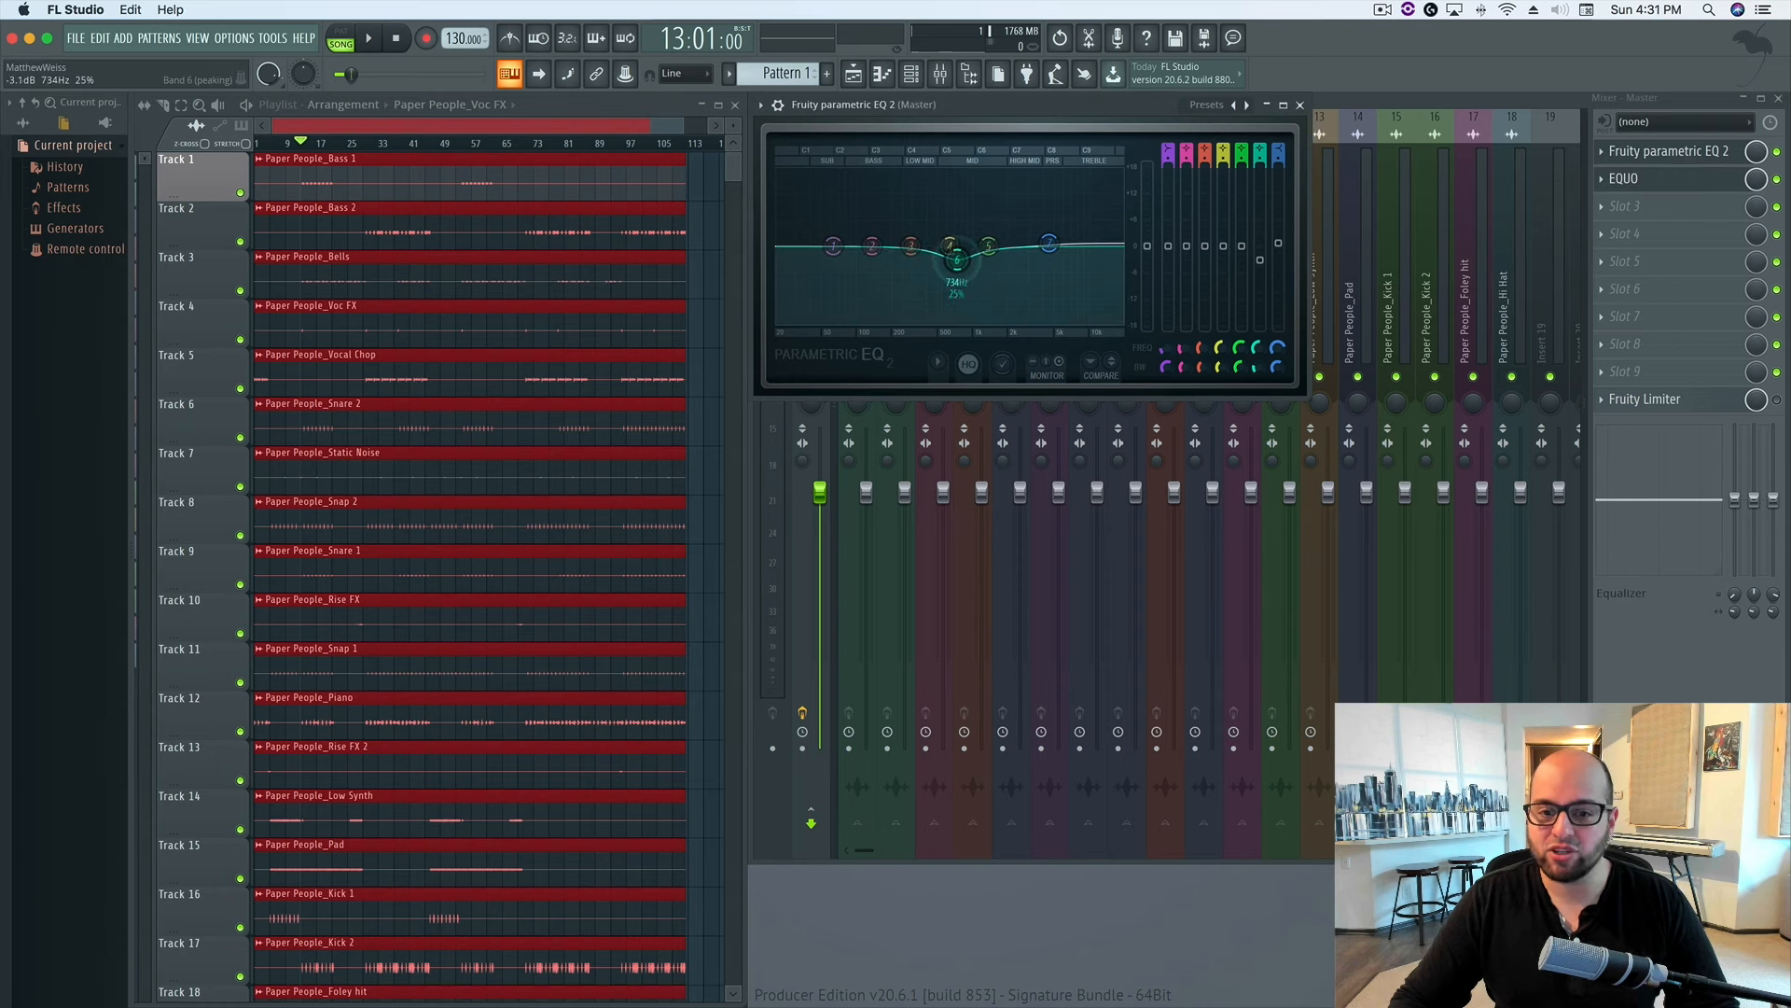
drag(956, 260, 954, 245)
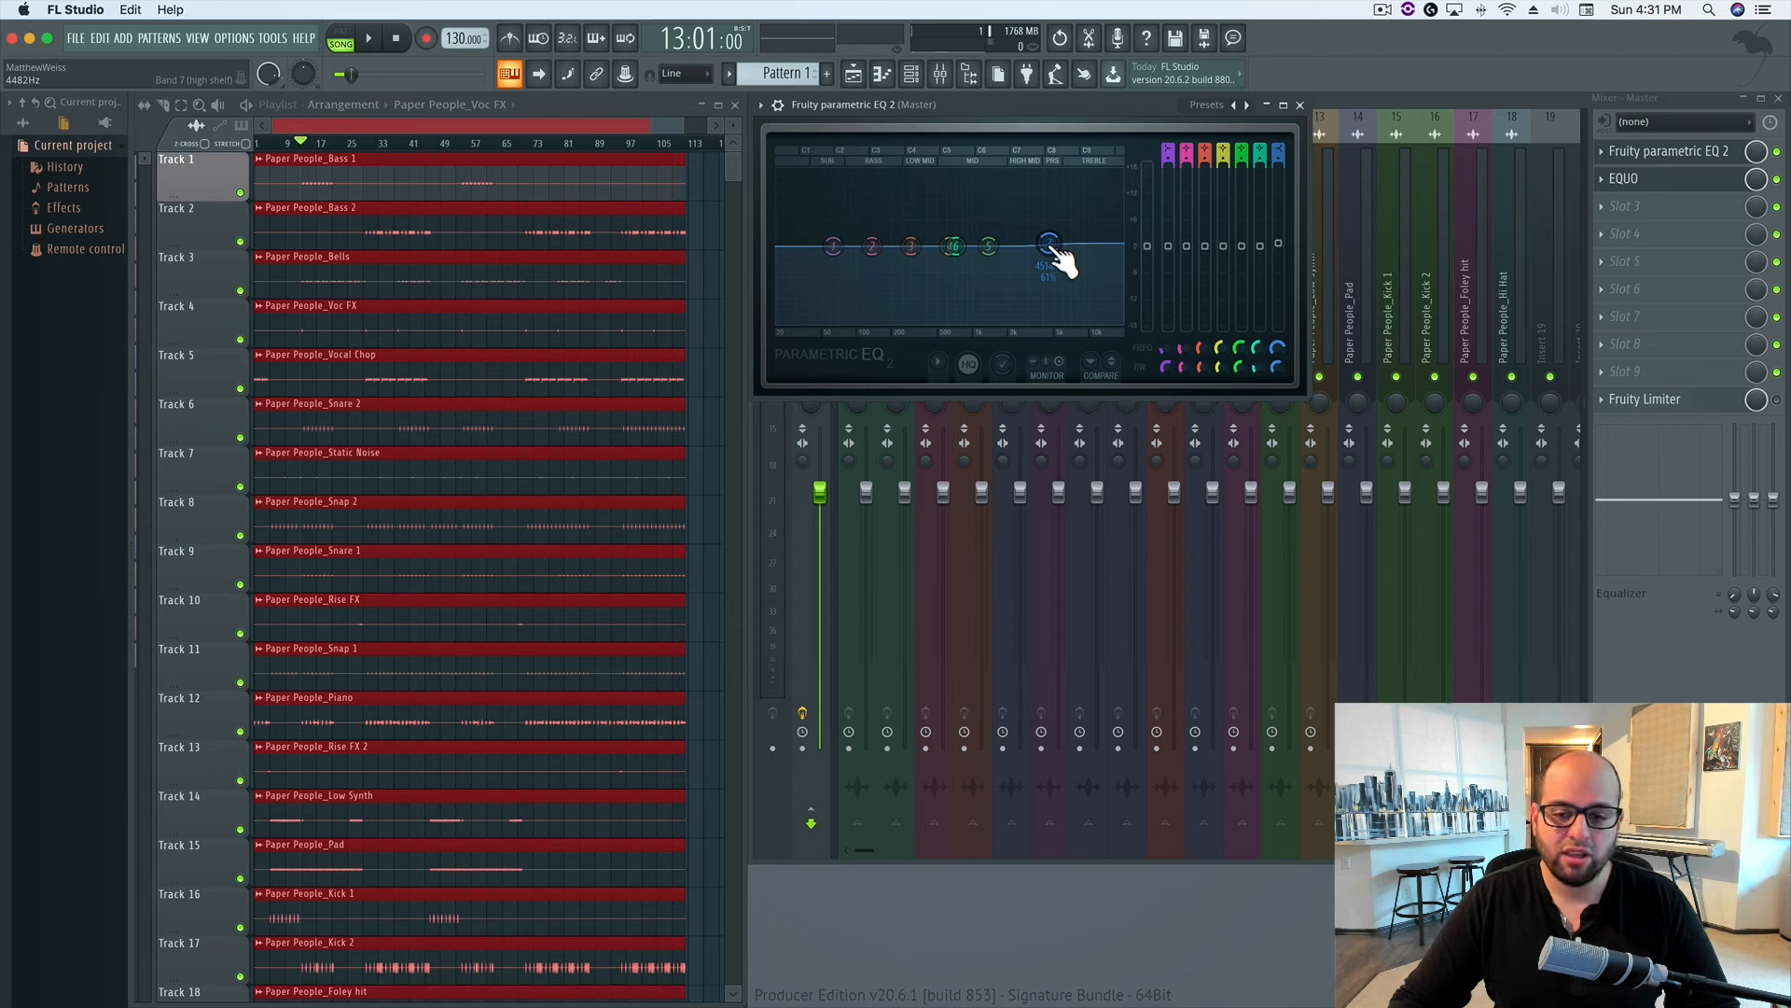
drag(1057, 250, 1054, 247)
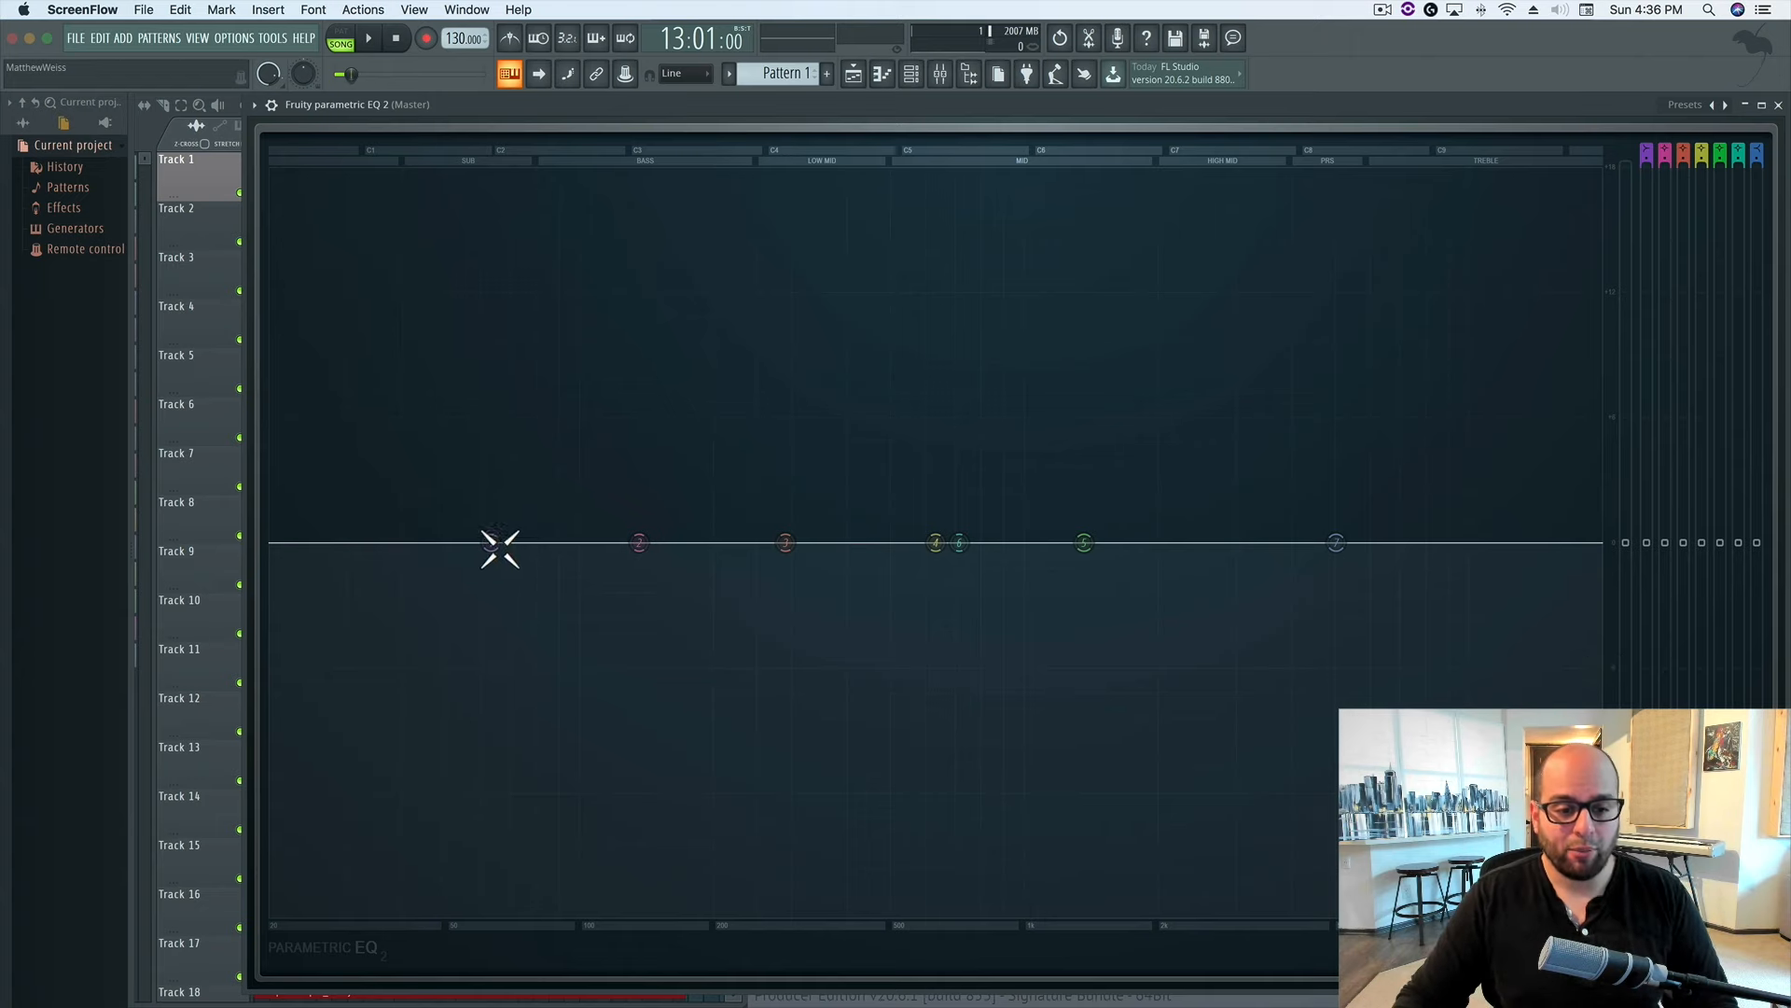
Change band 1 to a High pass filter and lower its cutoff to about 55 Hz while auditioning the song.
right_click(490, 543)
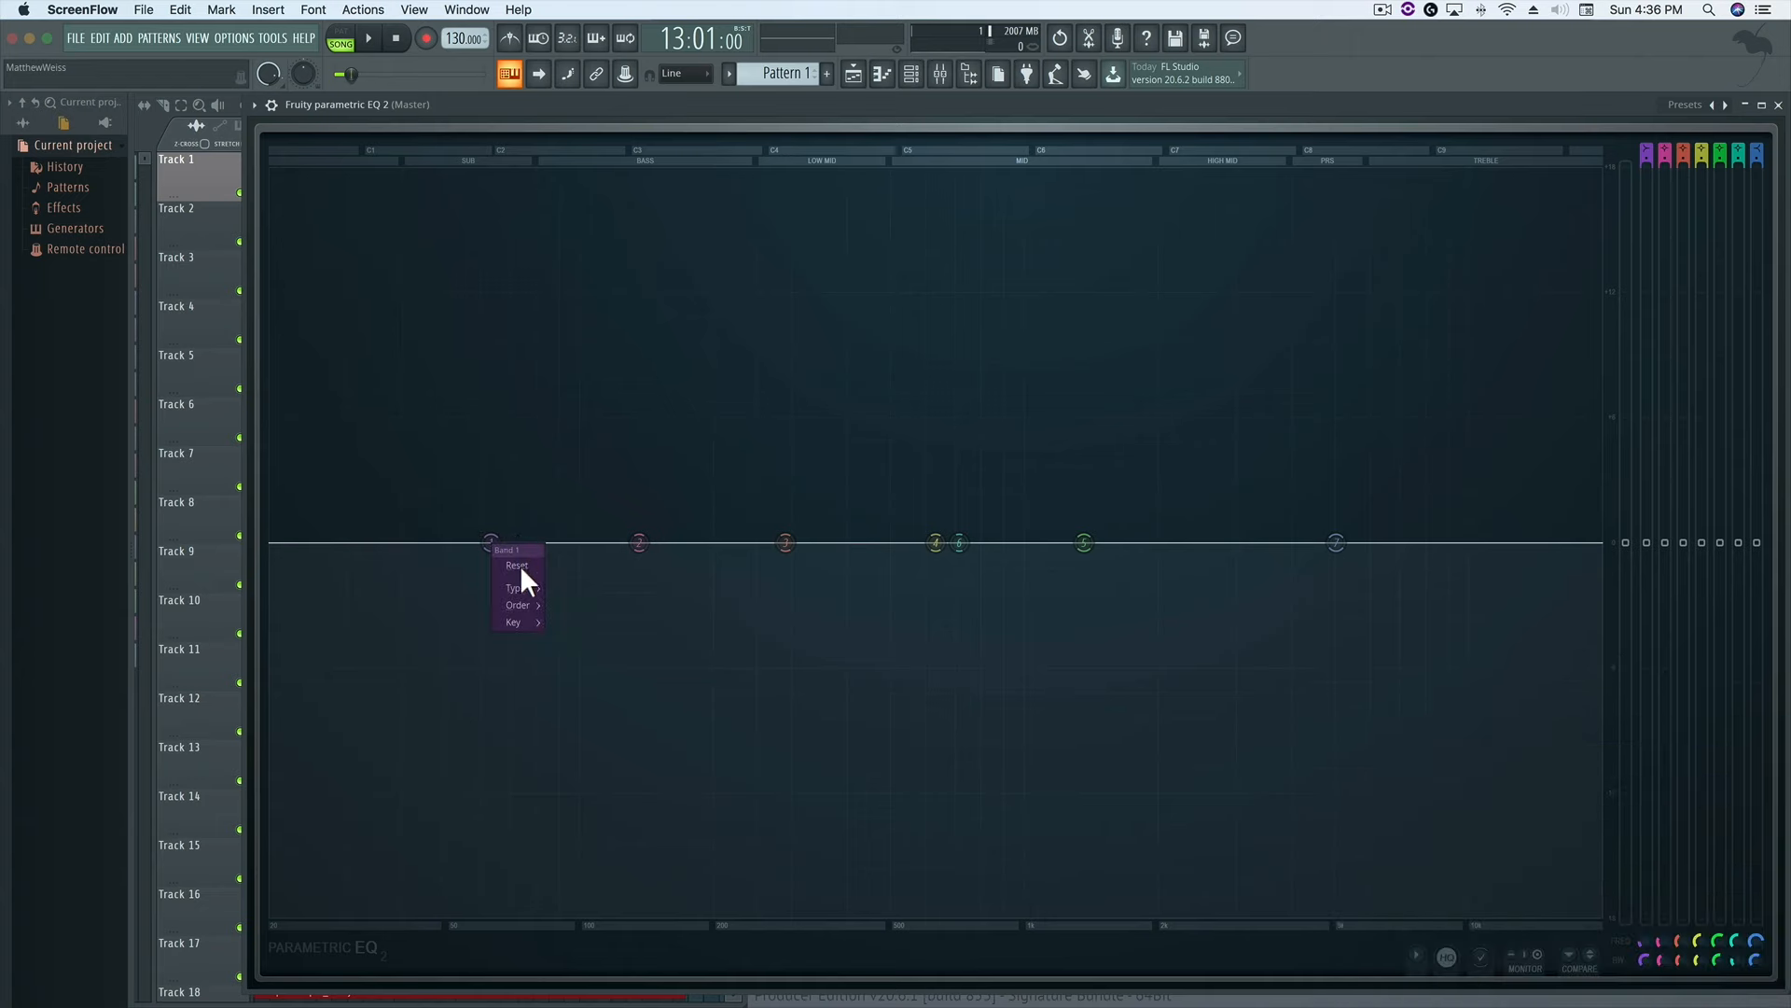
mouse_move(517, 590)
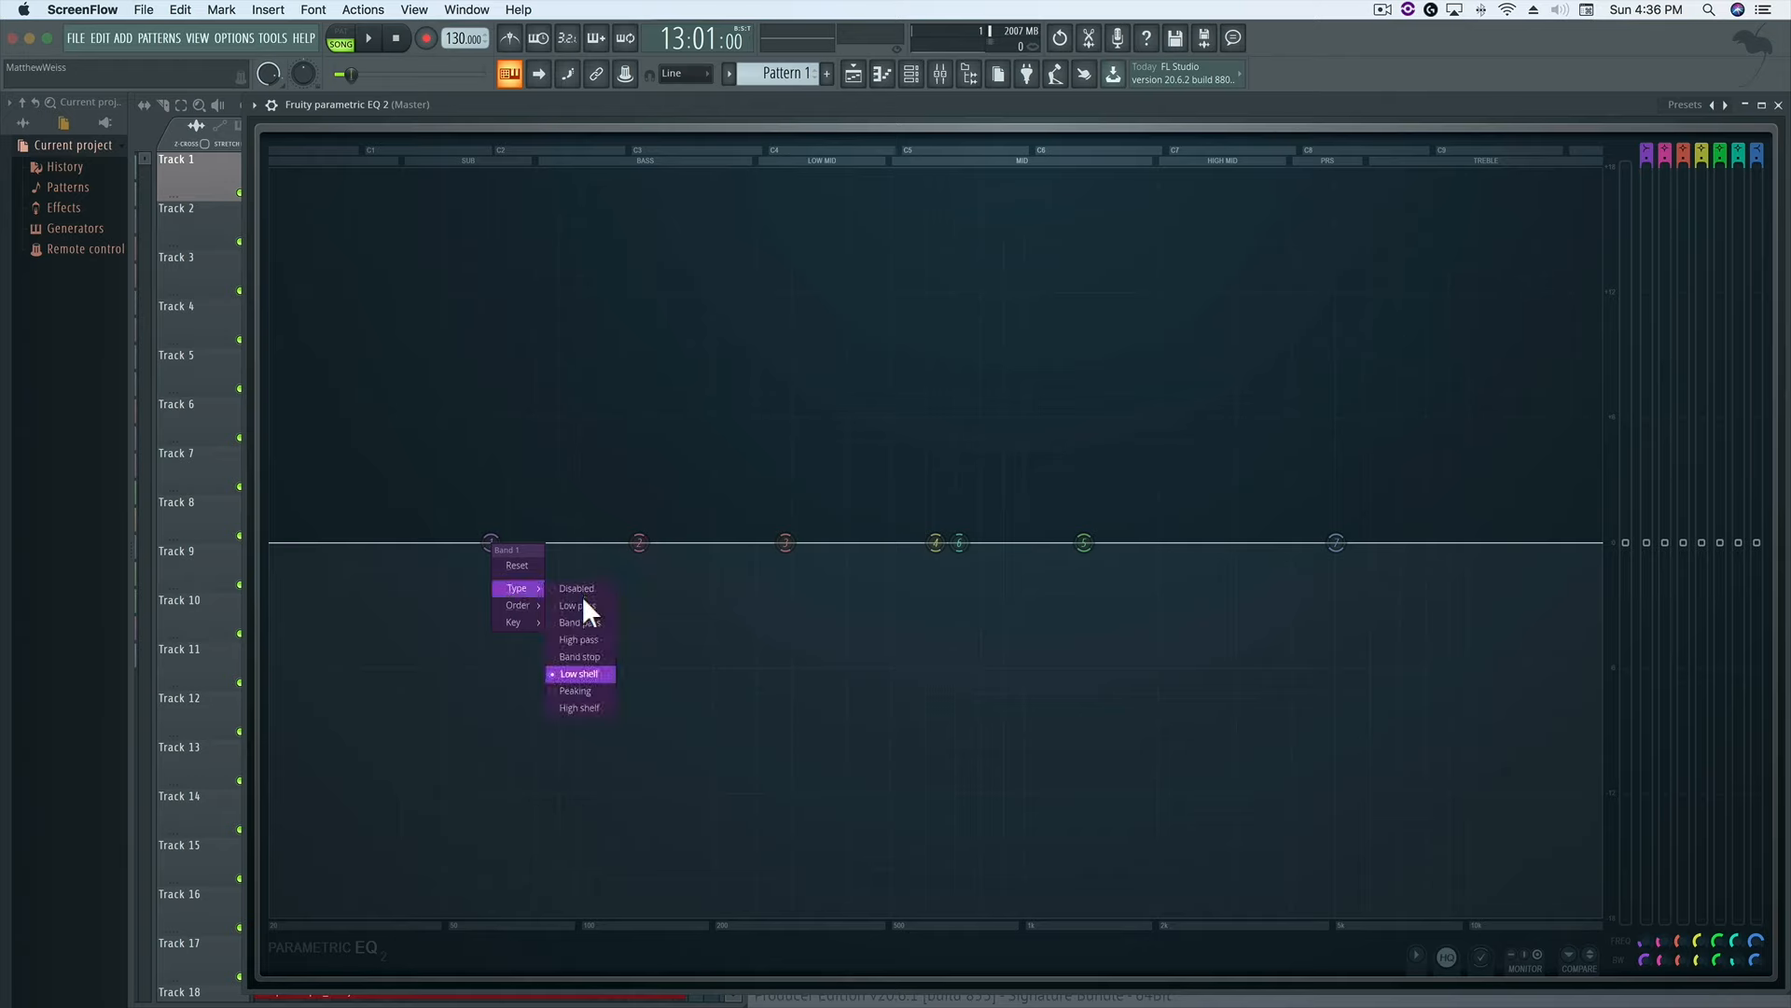
click(553, 642)
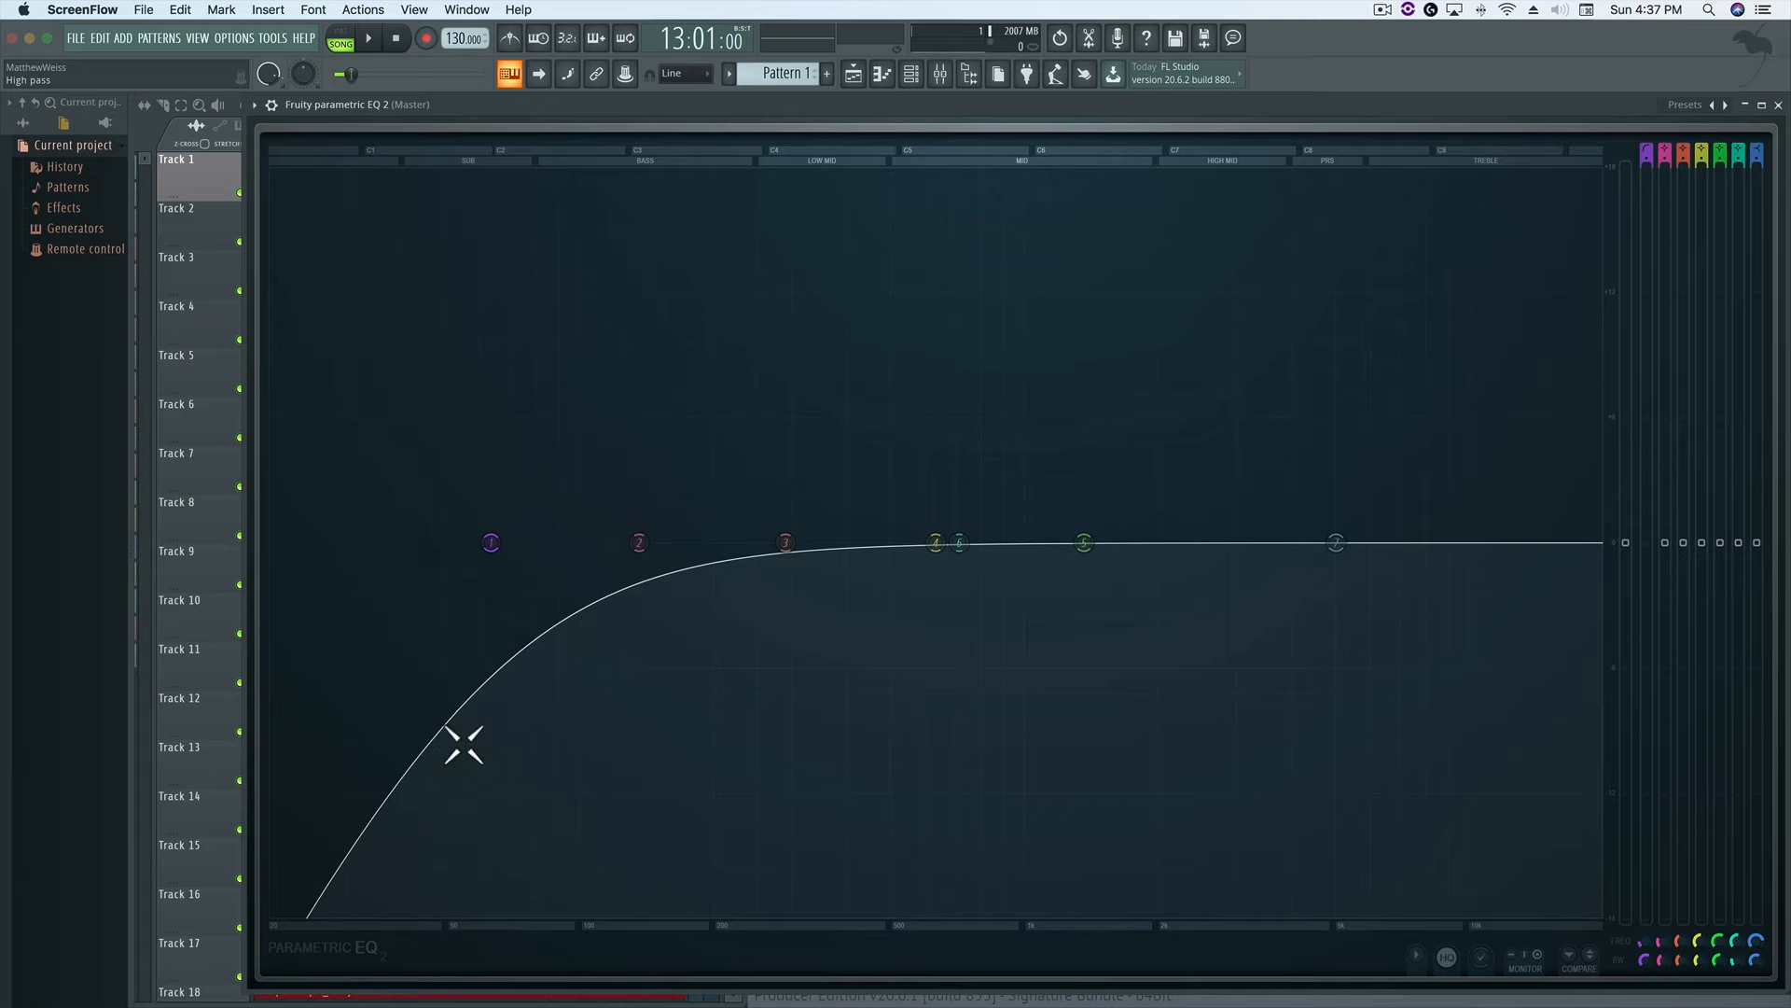
mouse_move(507, 553)
mouse_down()
mouse_move(1288, 542)
mouse_move(476, 542)
mouse_up()
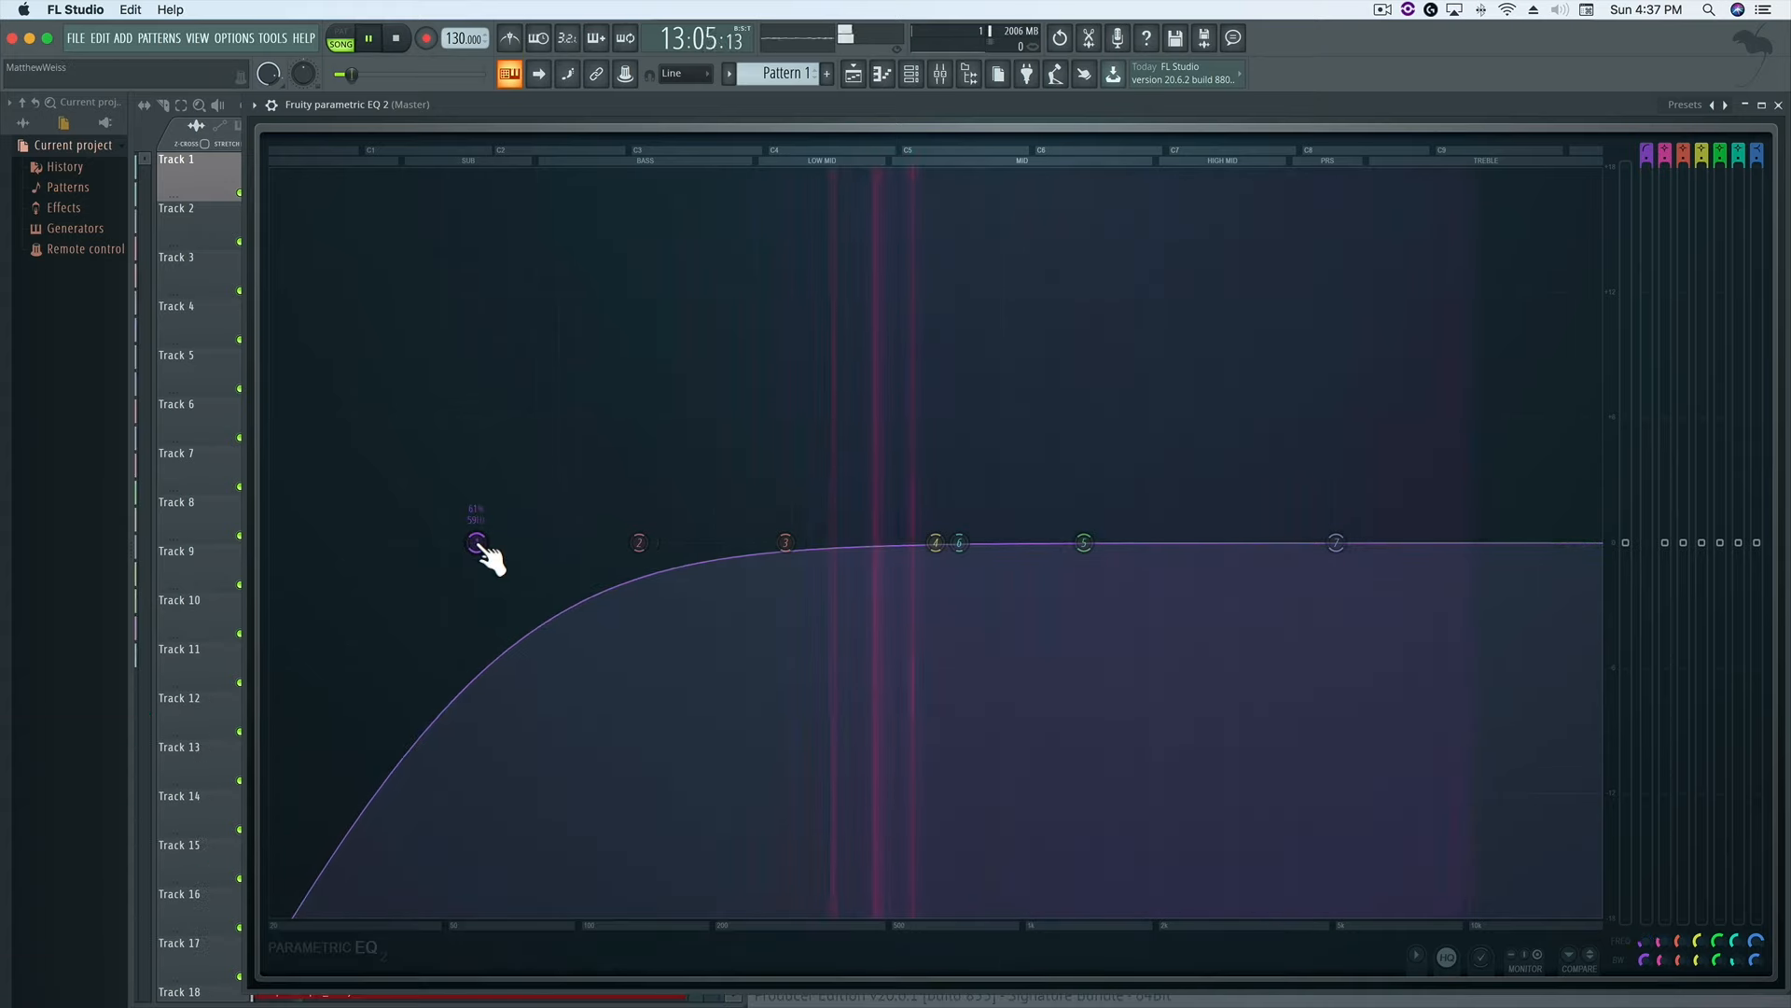
mouse_move(475, 542)
mouse_down()
mouse_move(1141, 542)
mouse_move(463, 542)
mouse_up()
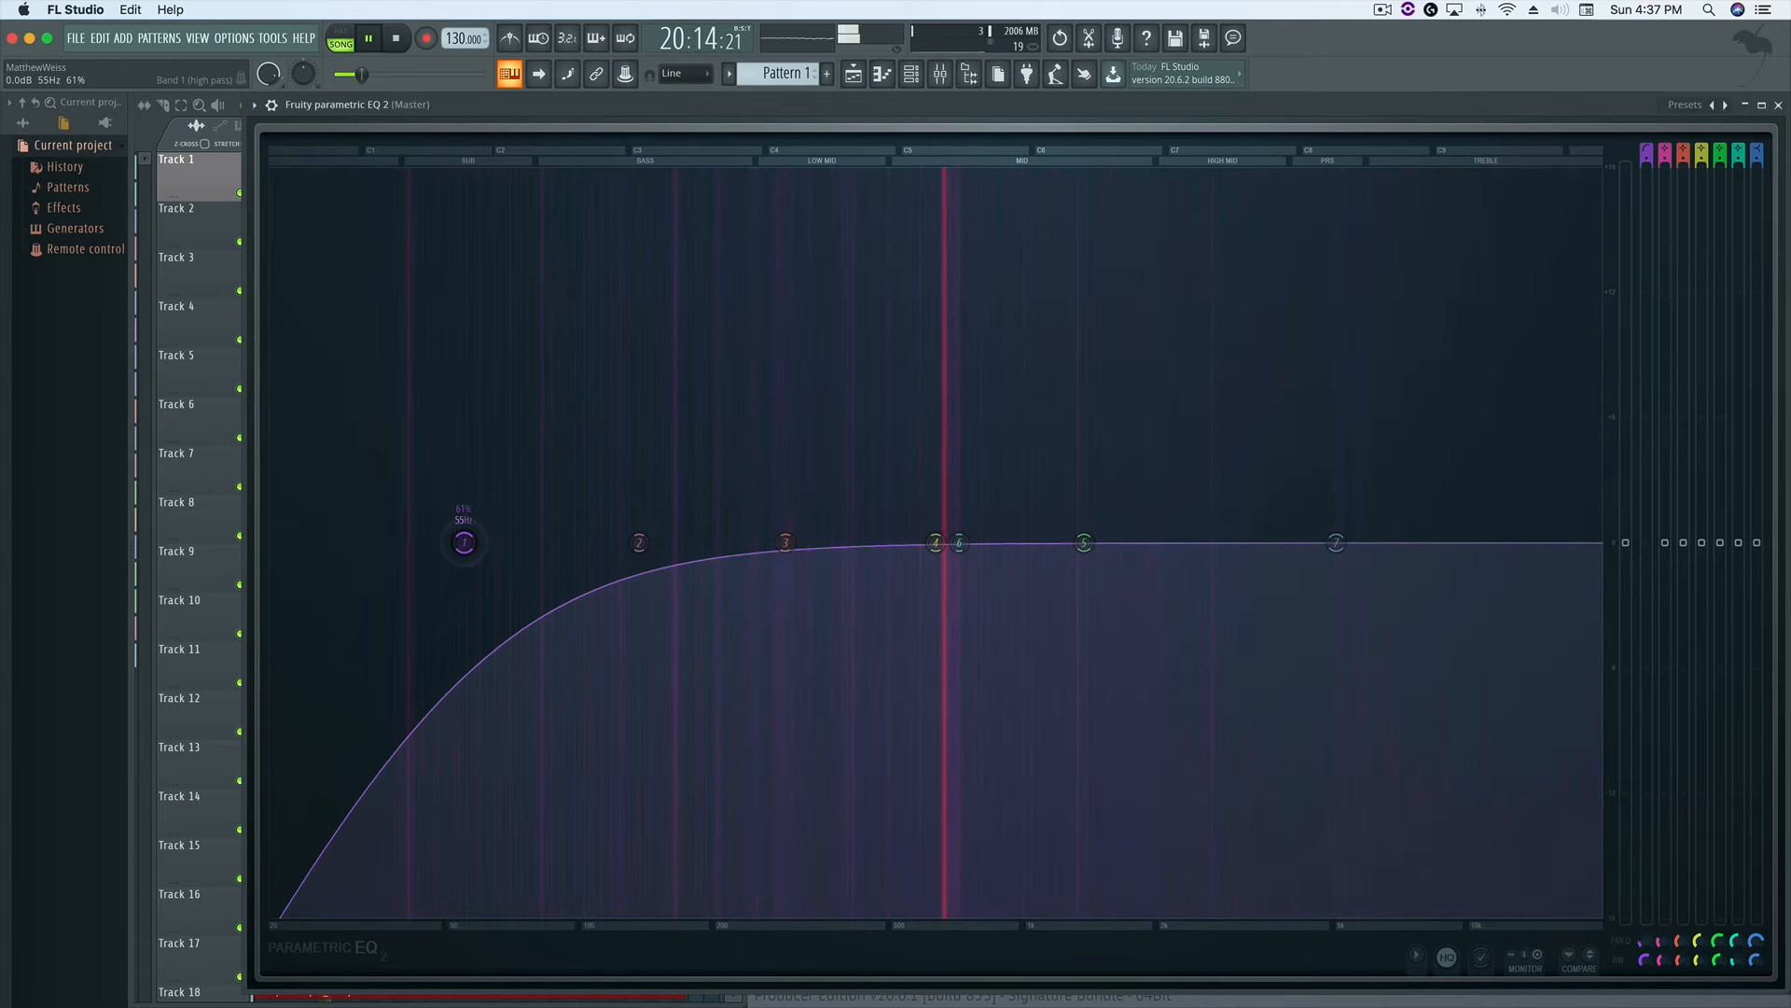
key(space)
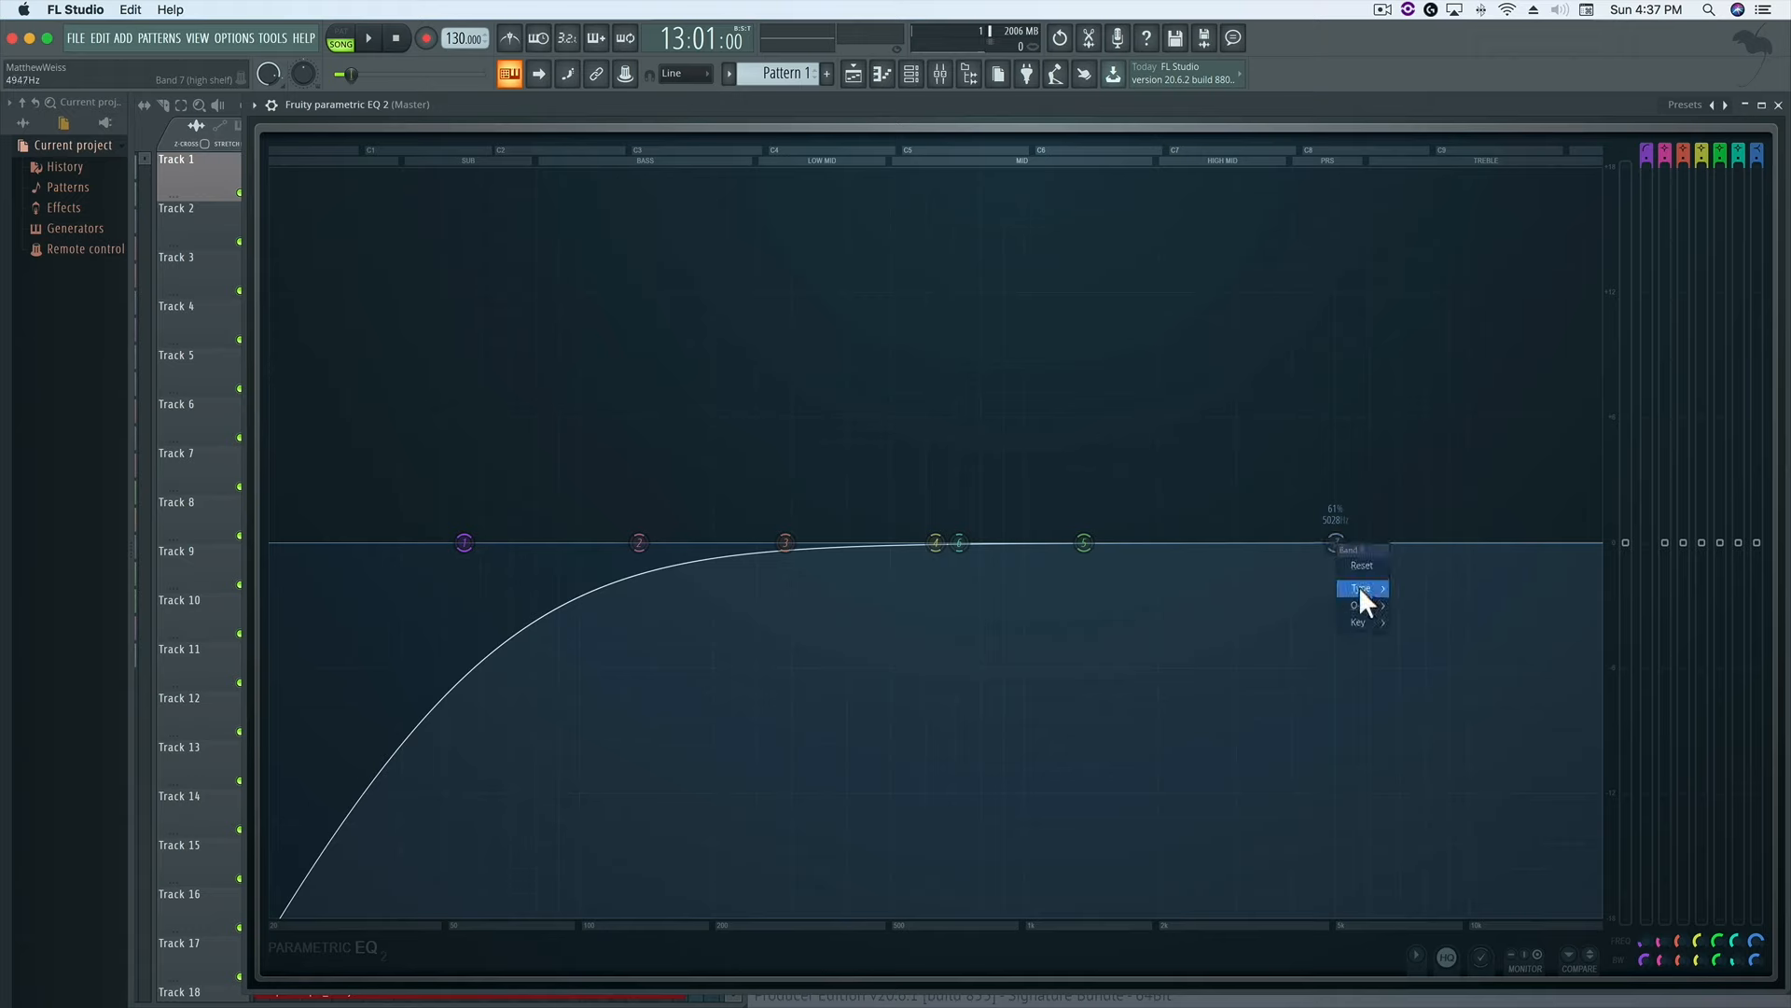
Change band 7 to a Low pass filter with its cutoff high in the treble, and lower band 1's high-pass cutoff to slightly above 42 Hz.
mouse_move(1359, 585)
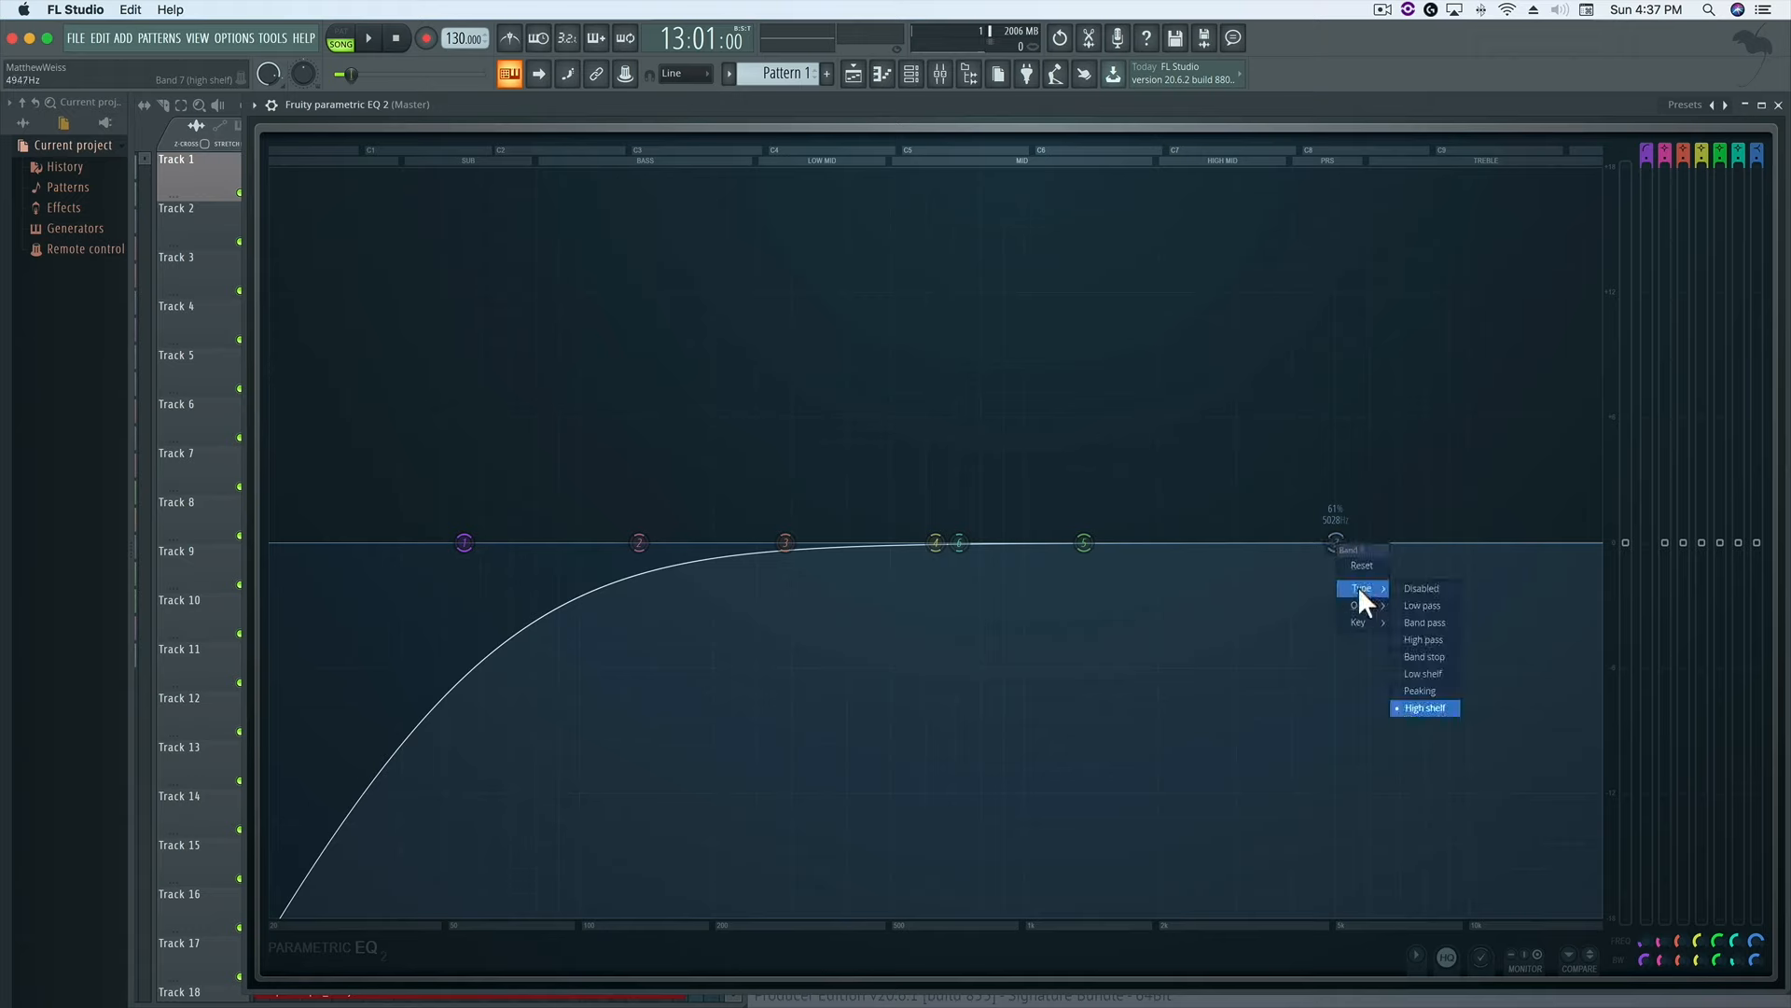
click(1433, 601)
drag(1347, 548, 1555, 542)
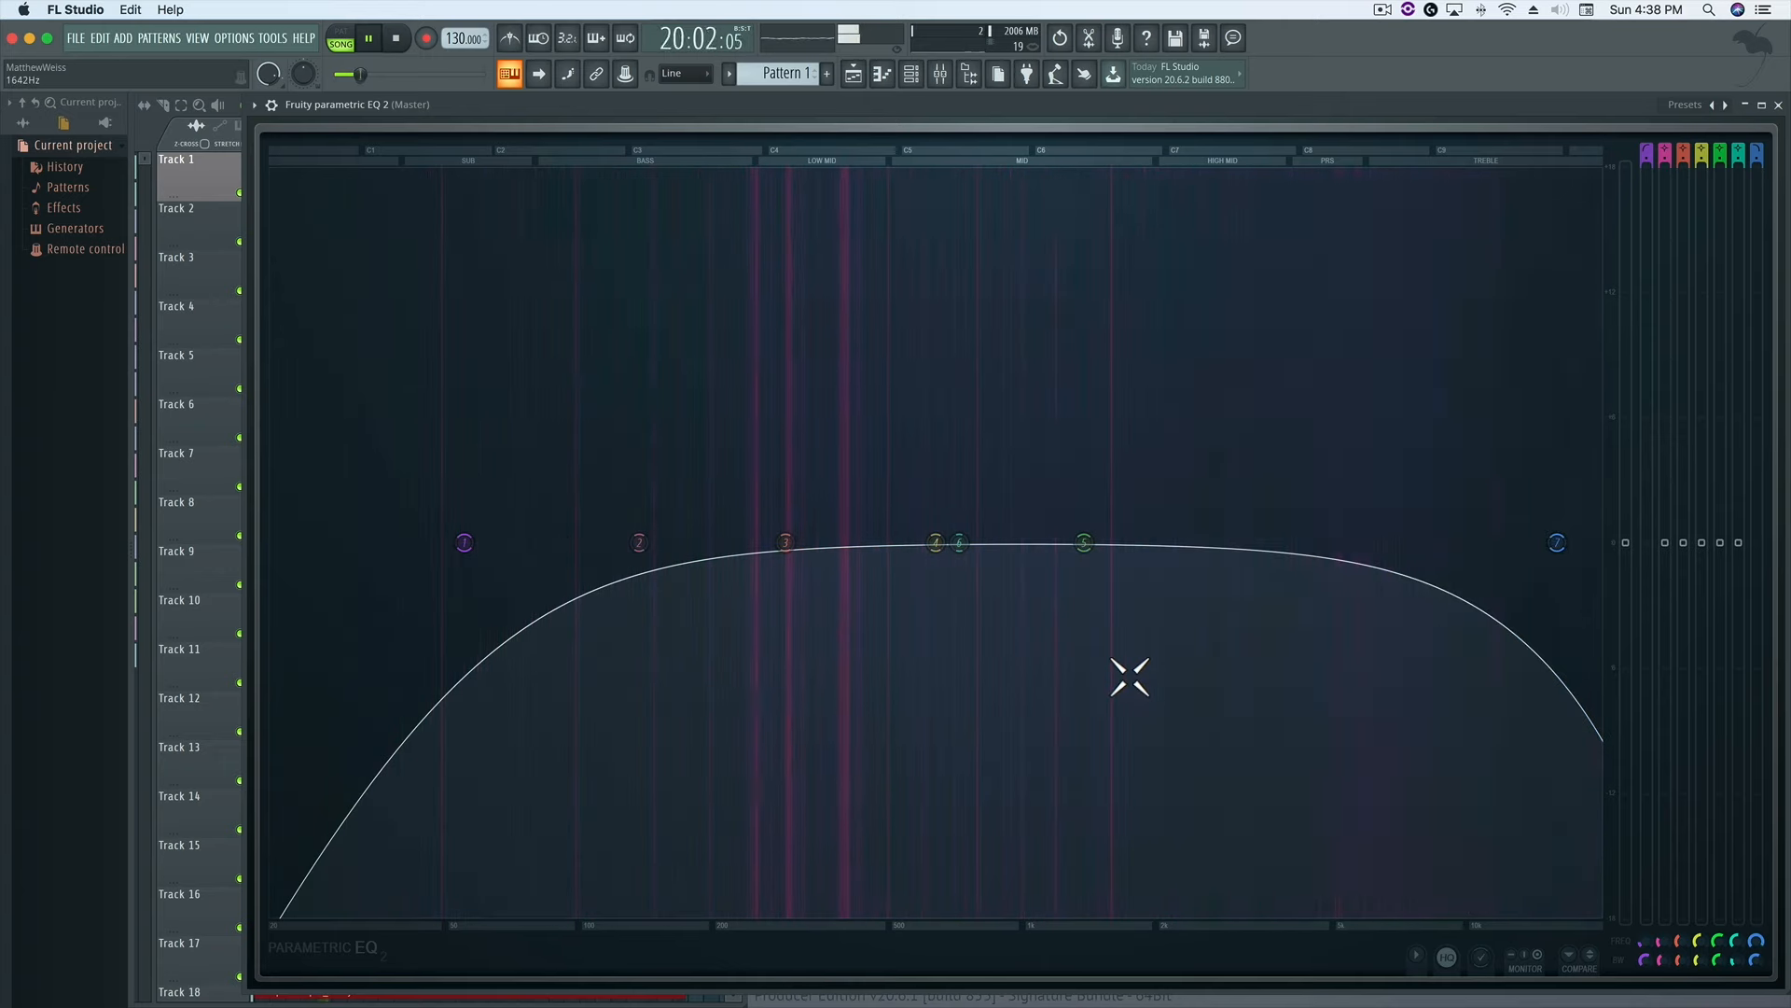
key(space)
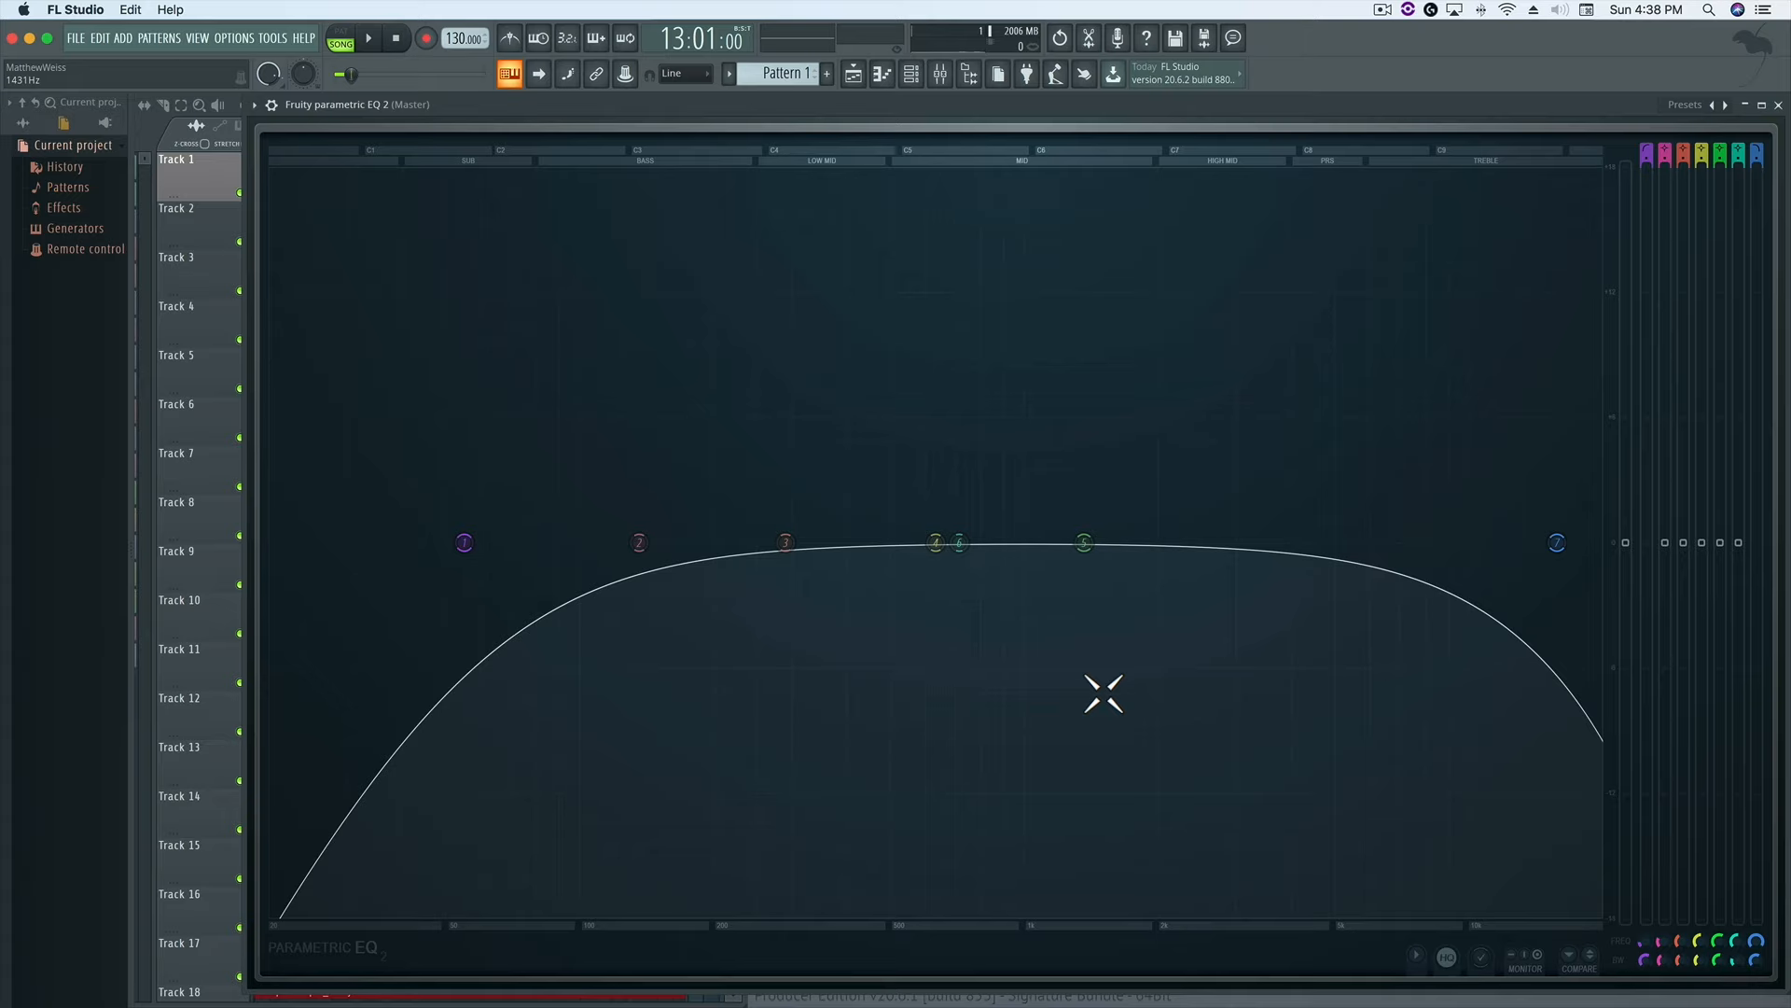
drag(463, 542, 414, 542)
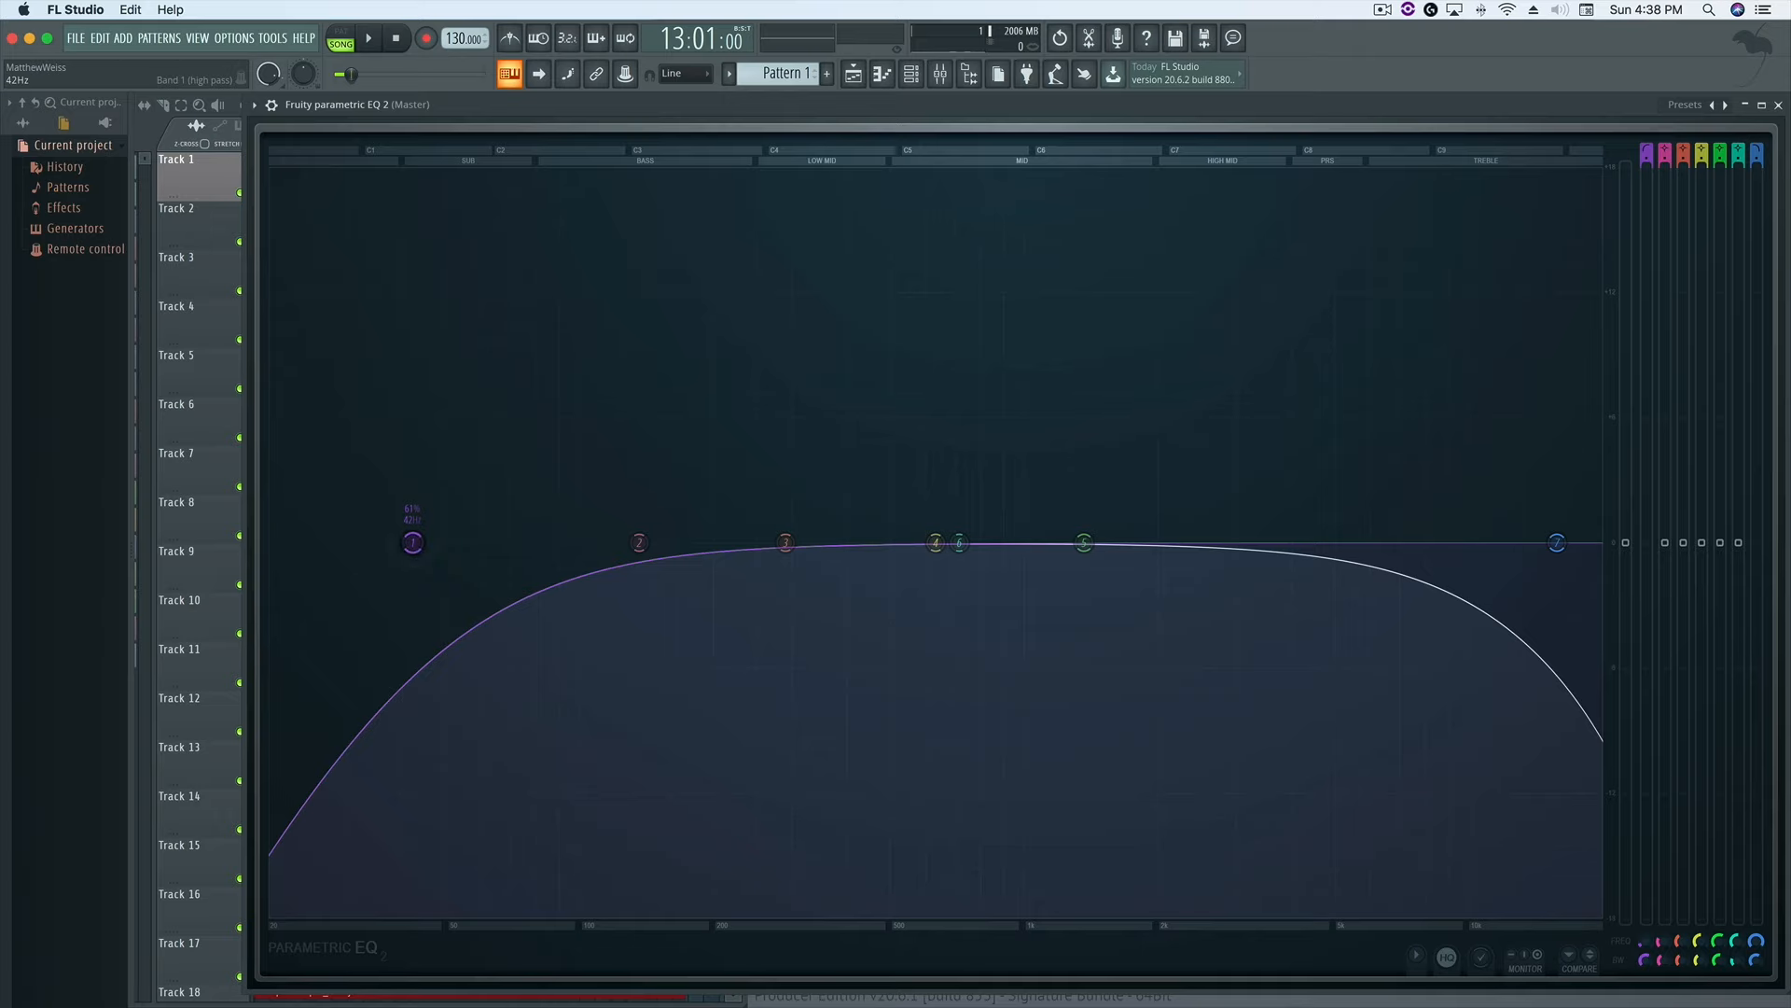
mouse_move(413, 542)
mouse_down()
mouse_move(464, 542)
mouse_move(421, 542)
mouse_up()
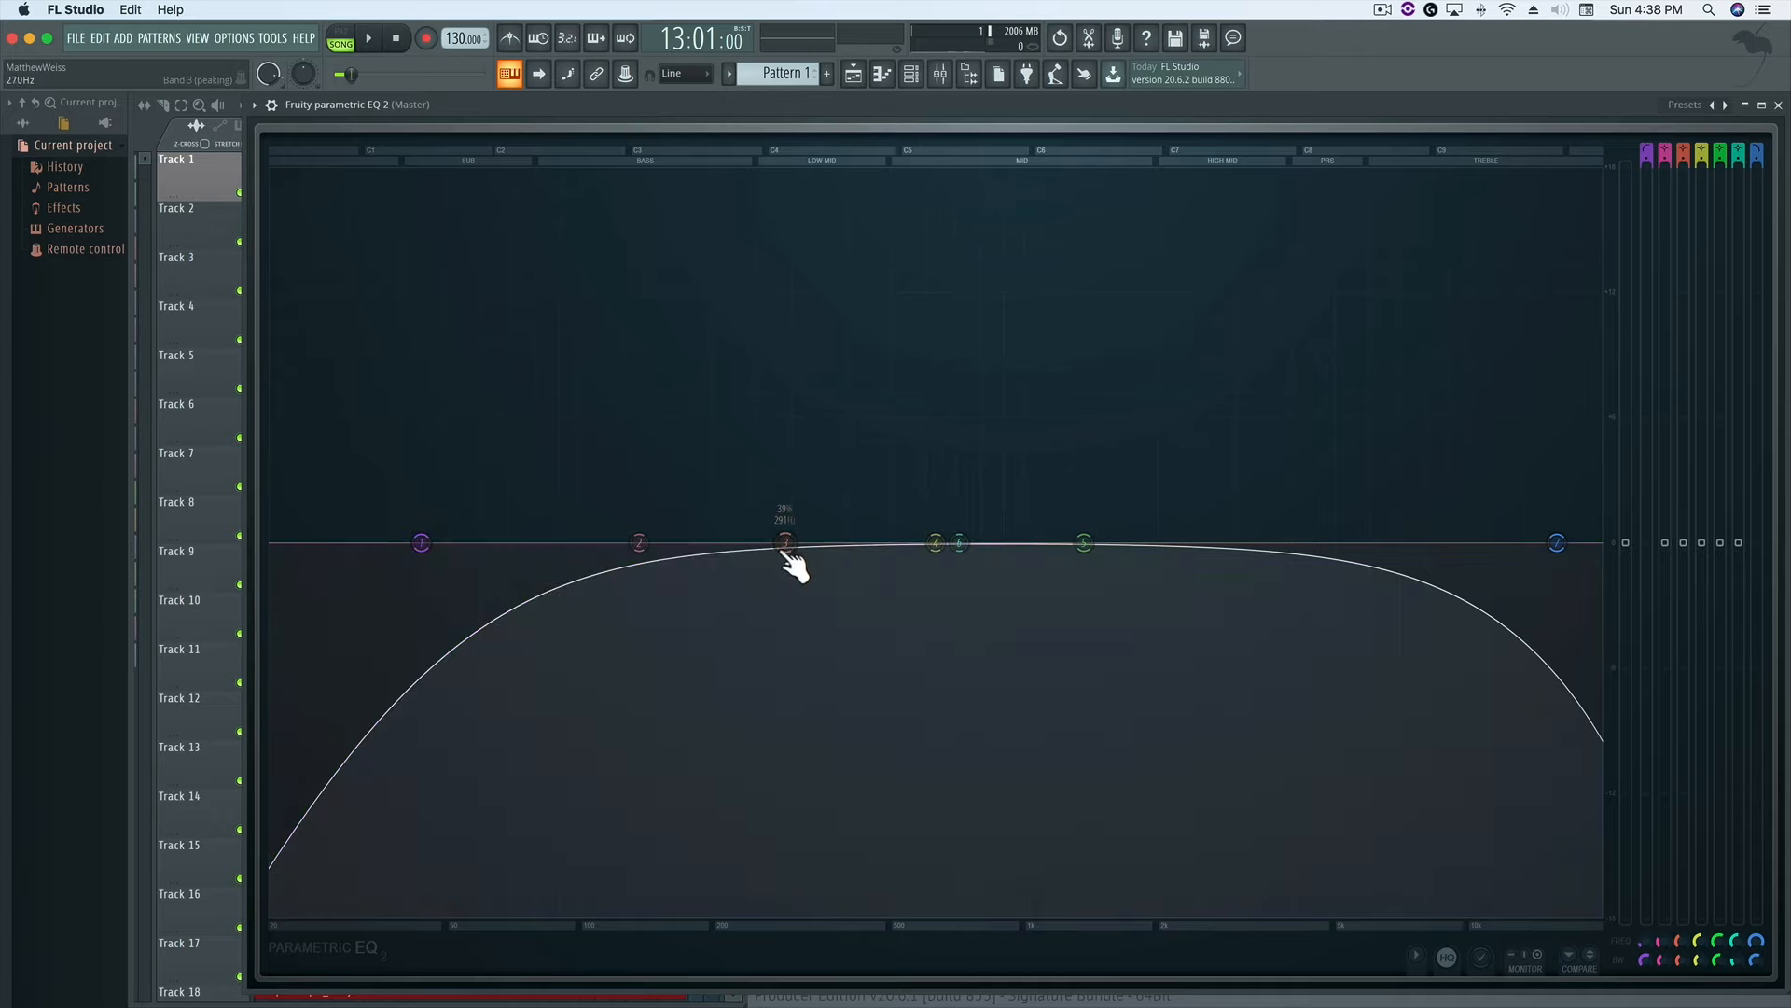
Change band 3 to a Band pass filter, shift its frequency slightly lower and audition it.
mouse_move(809, 586)
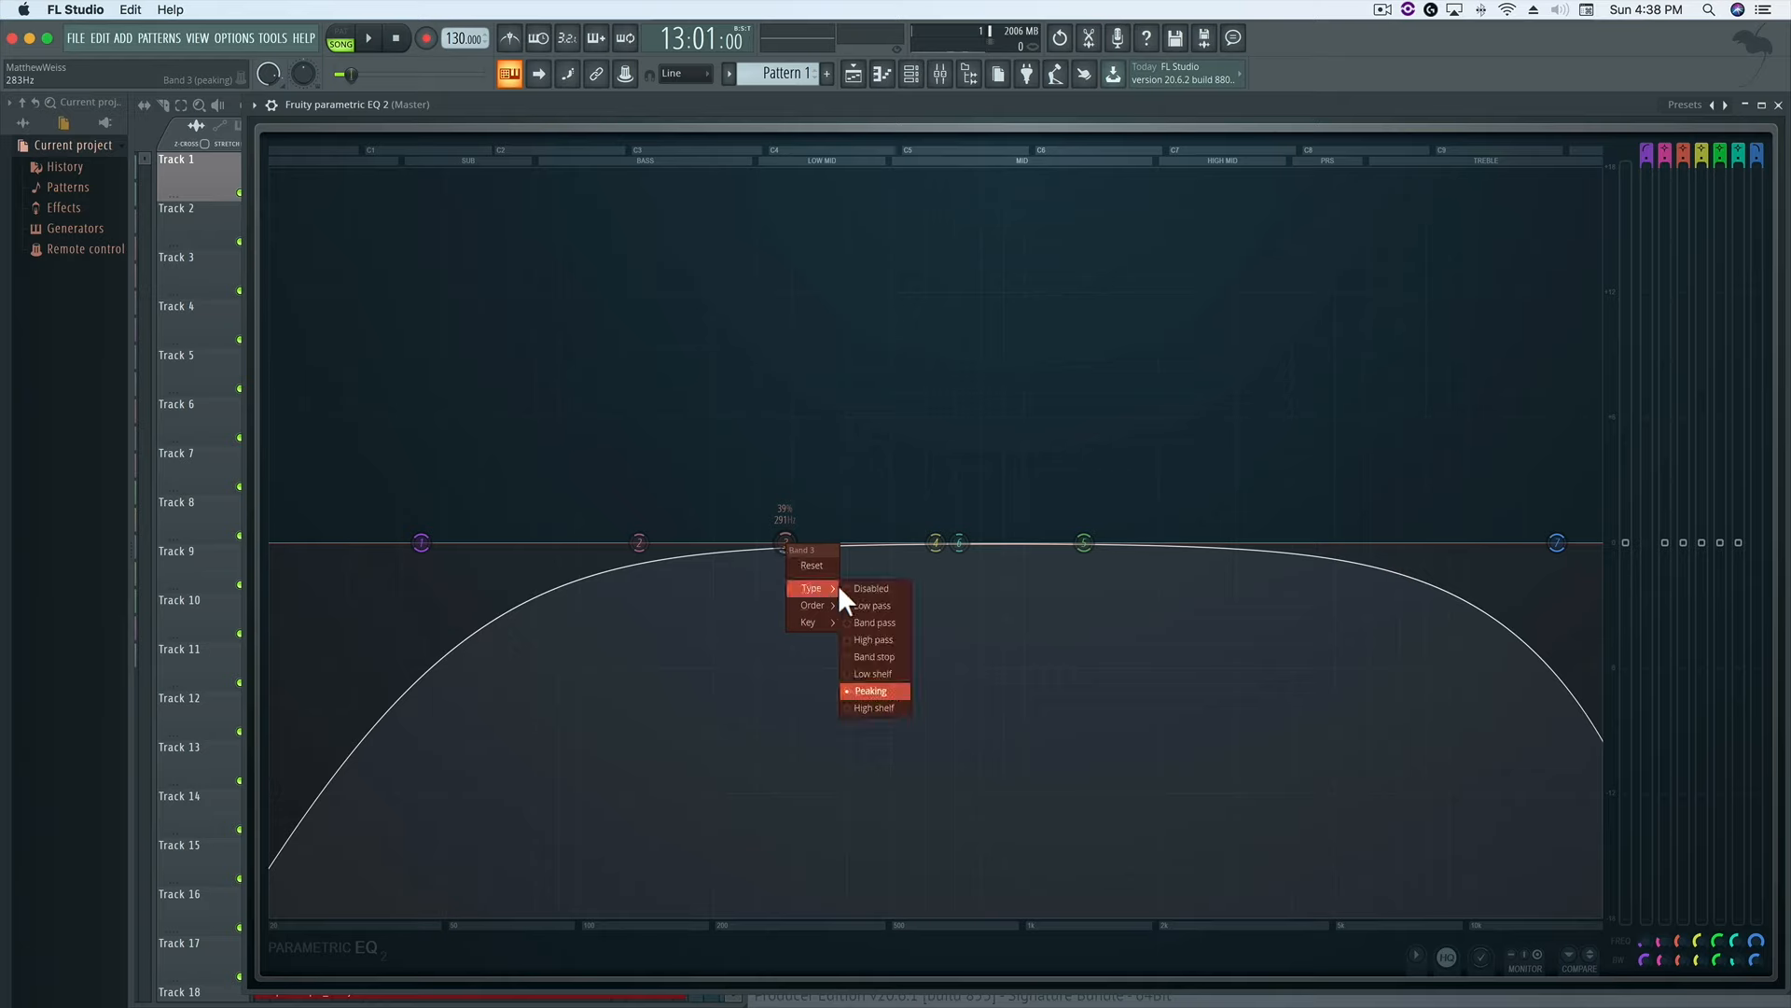
click(887, 622)
mouse_move(786, 543)
mouse_down()
mouse_move(1172, 543)
mouse_move(704, 543)
mouse_move(759, 544)
mouse_up()
key(space)
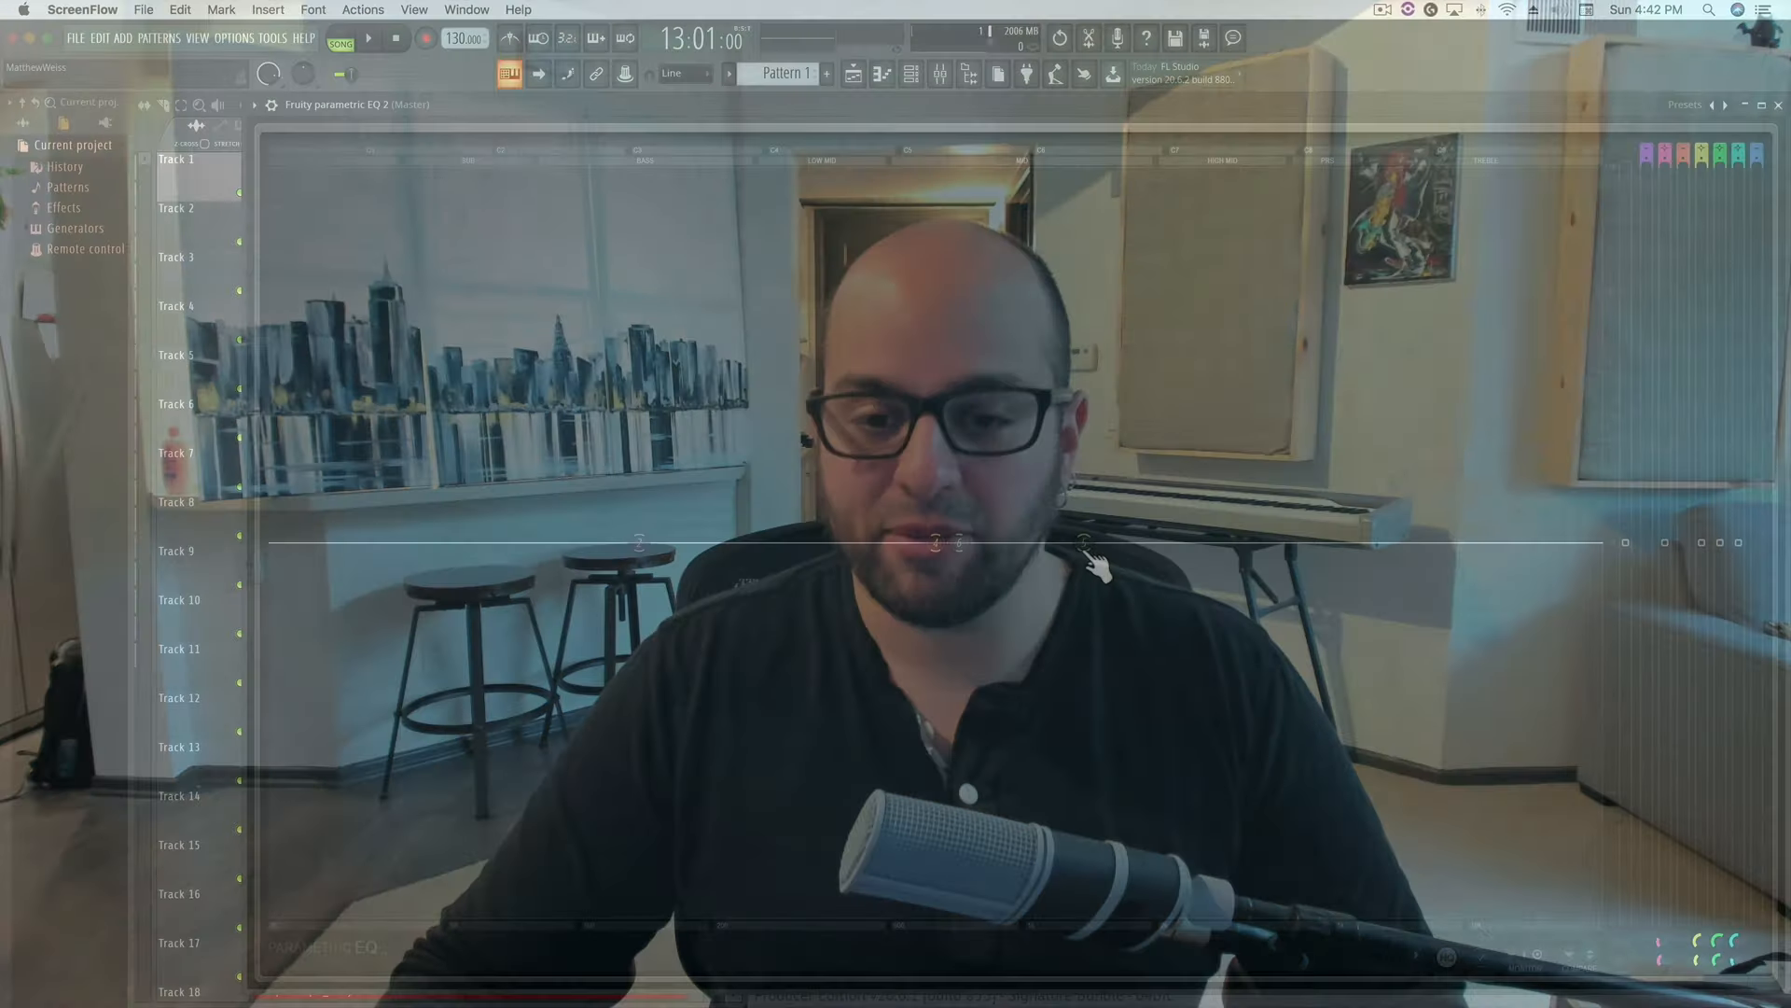
Change the green band 5 from peaking to a High shelf filter.
right_click(1084, 543)
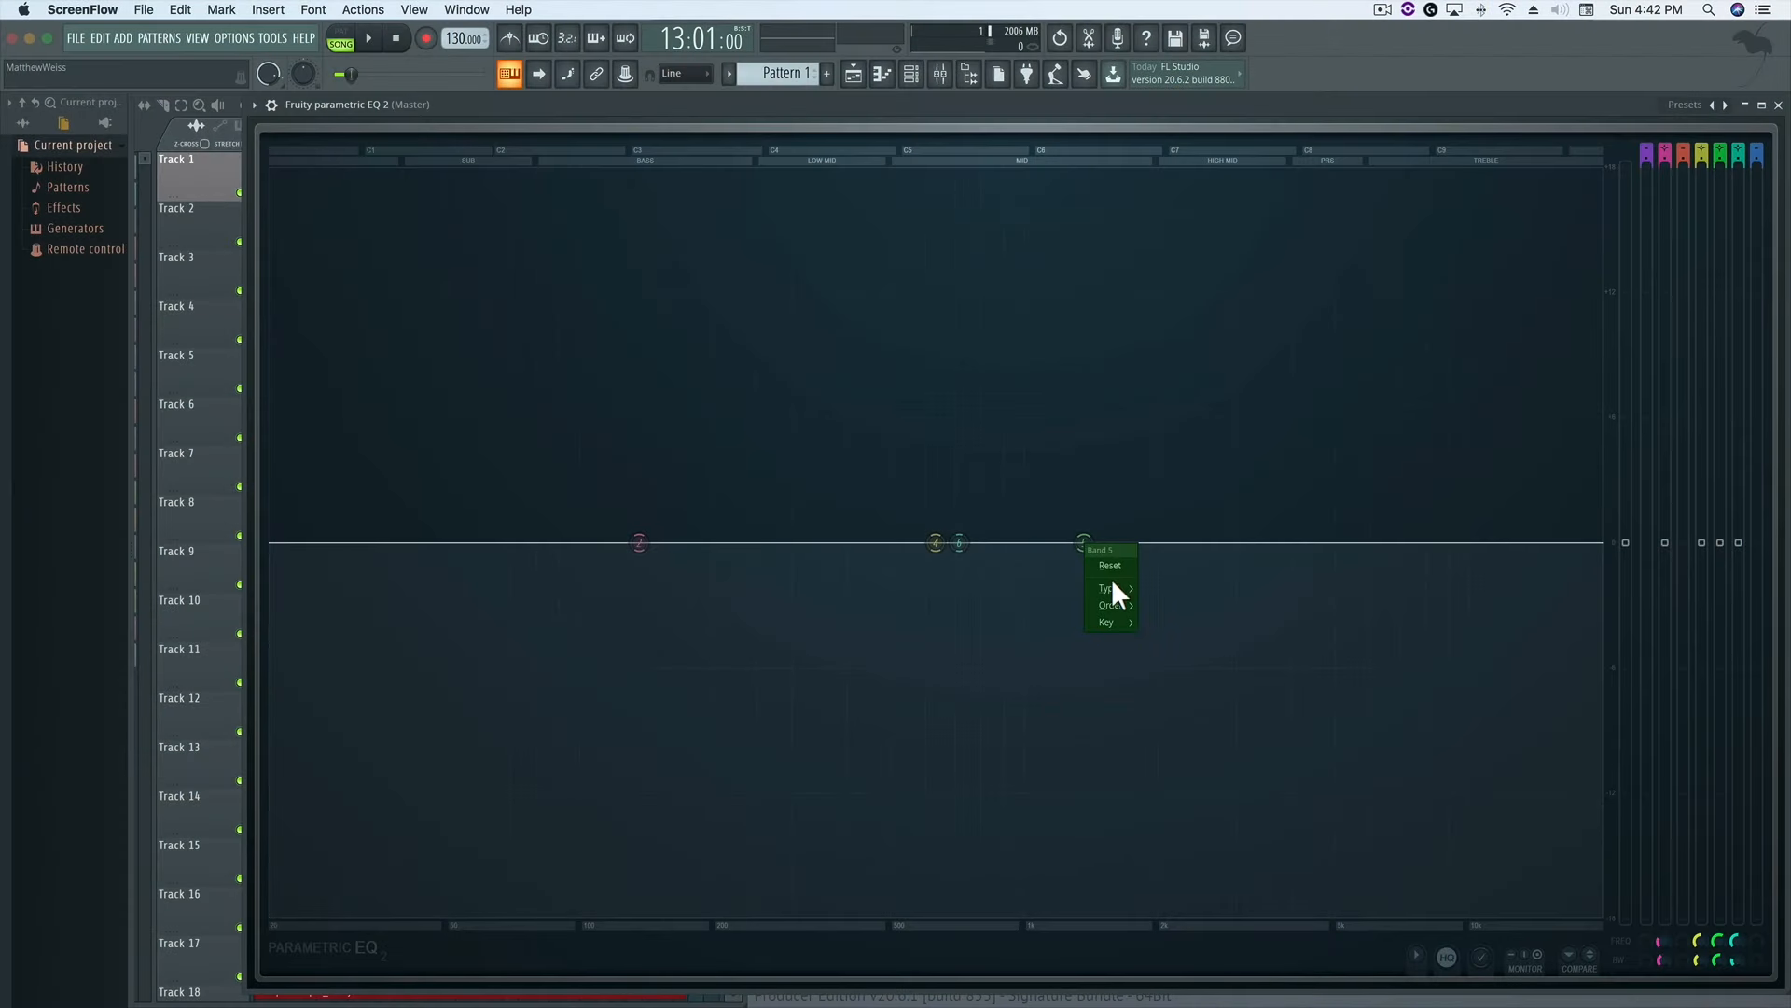
mouse_move(1107, 586)
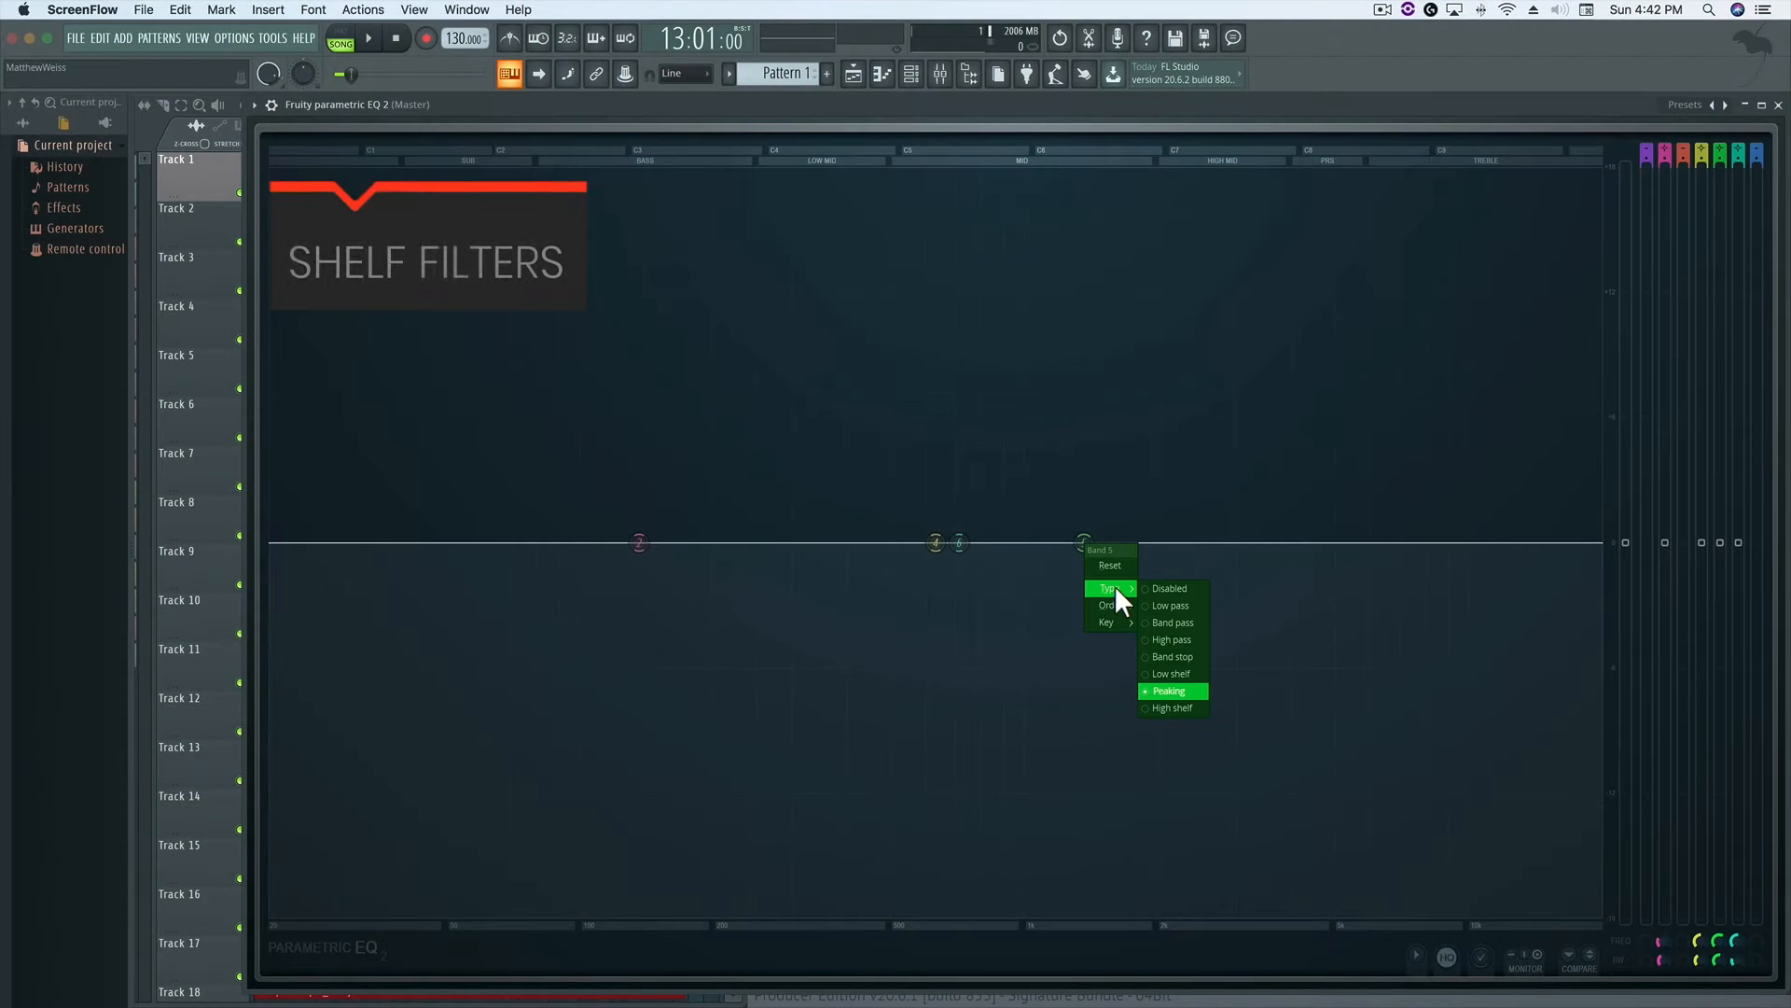
click(1162, 707)
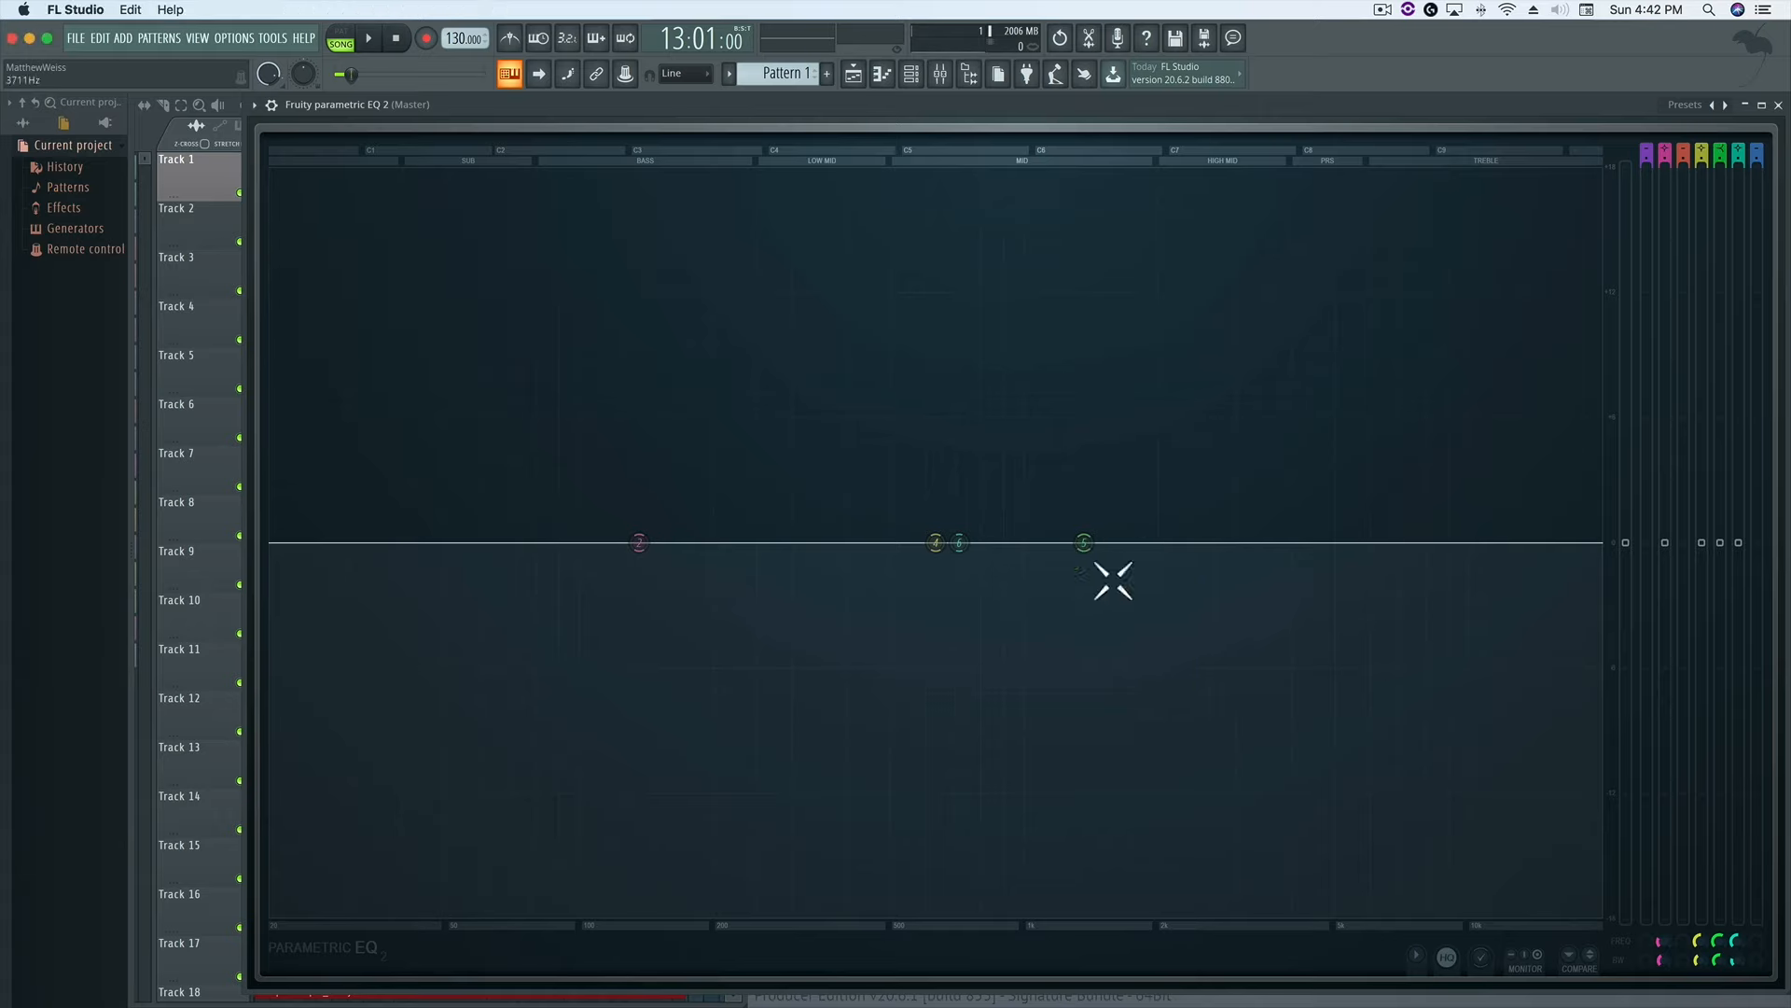
Boost the green band 5 high shelf slightly and shift its frequency lower while auditioning the song.
key(space)
drag(1084, 543, 1006, 507)
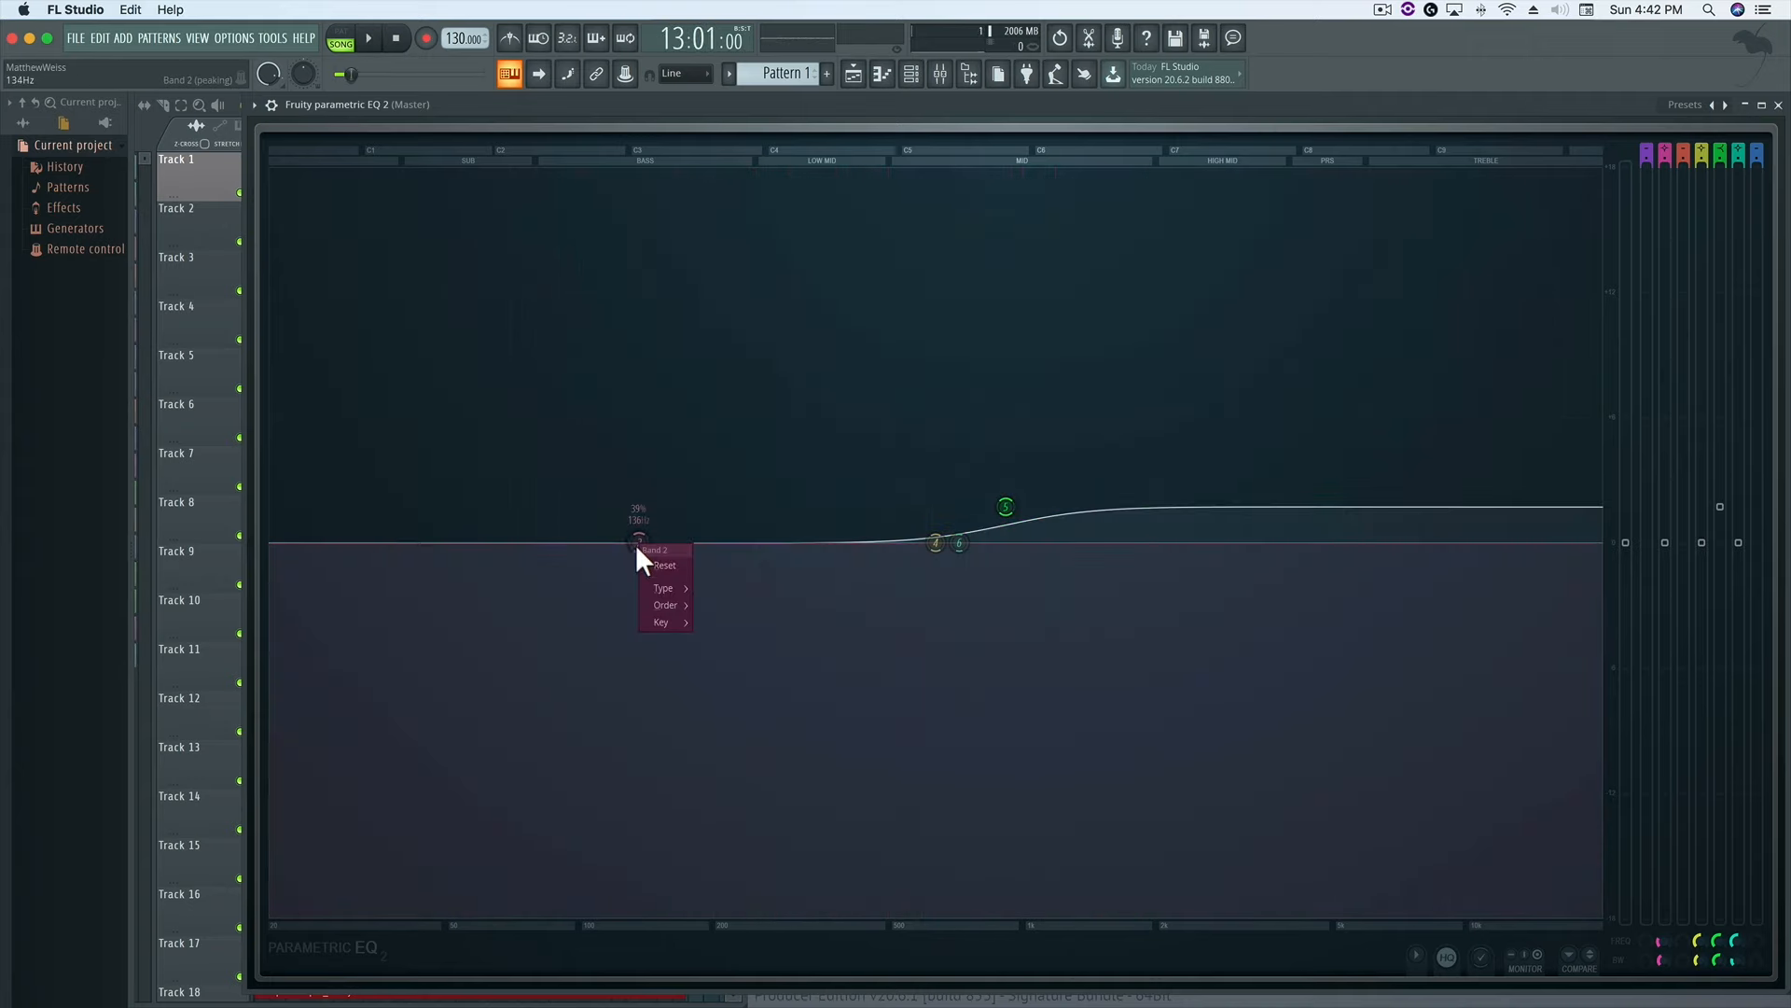
Change band 2 to a Low shelf filter, boost it slightly at about 198 Hz while auditioning, and try a slight cut.
mouse_move(659, 586)
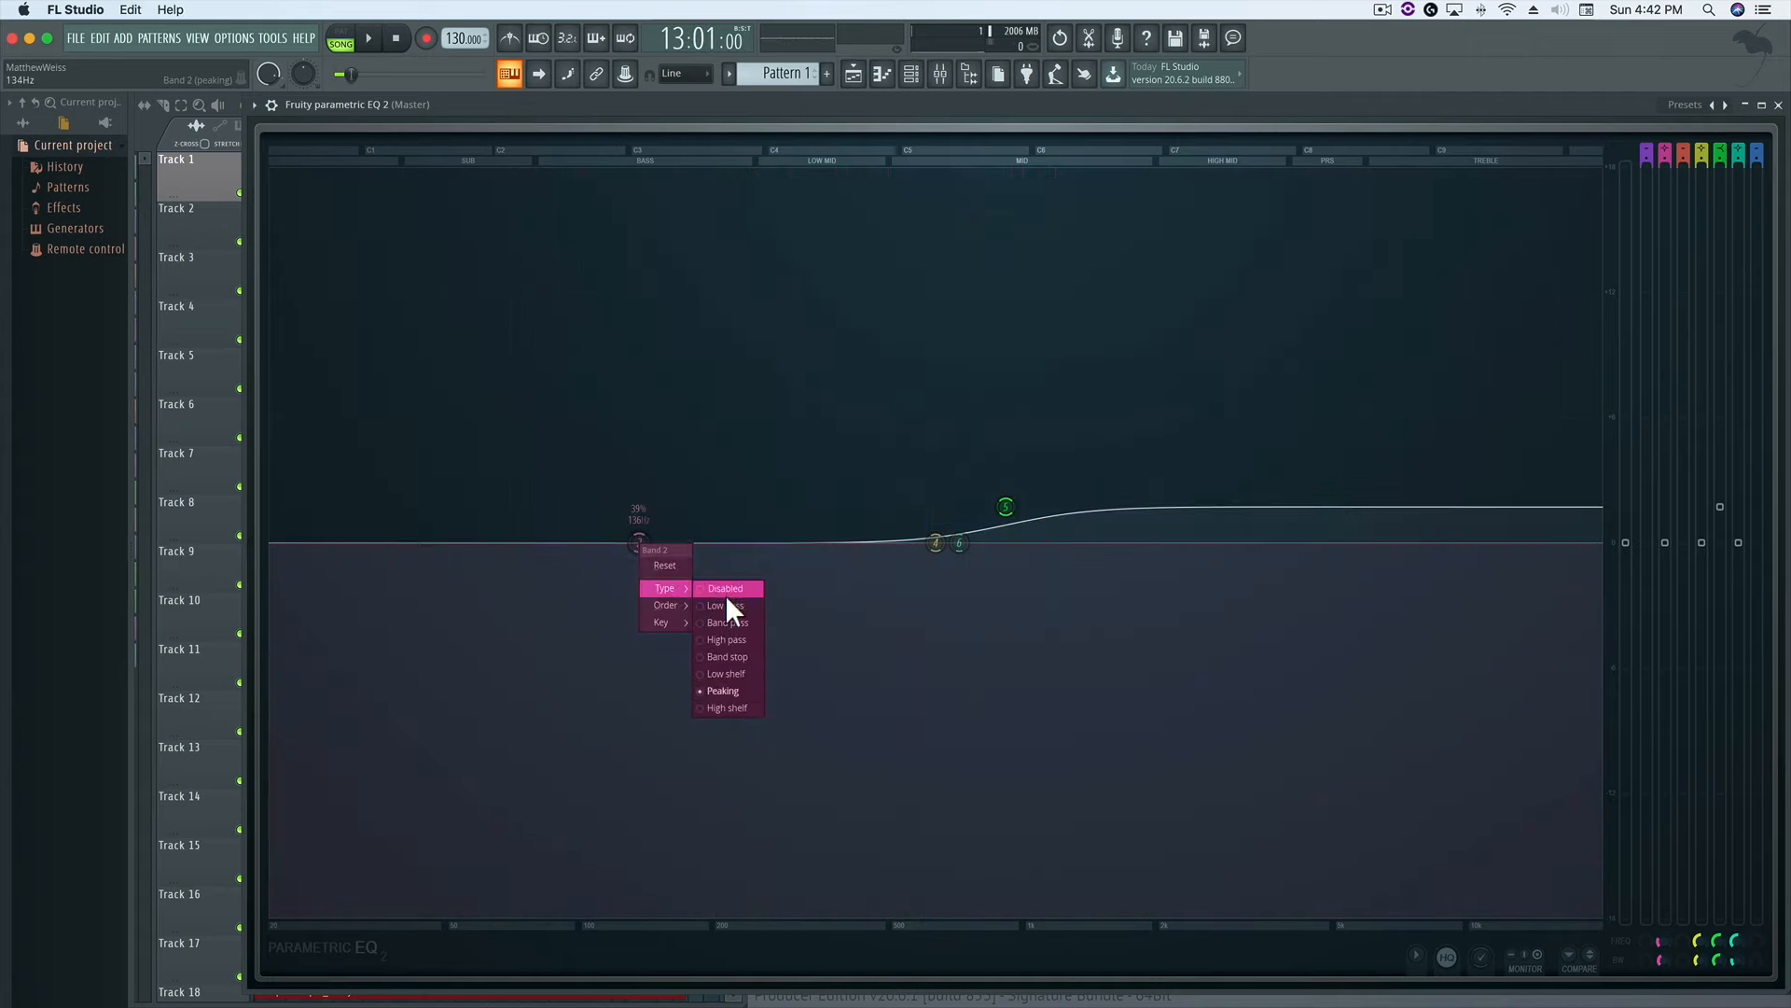
click(726, 669)
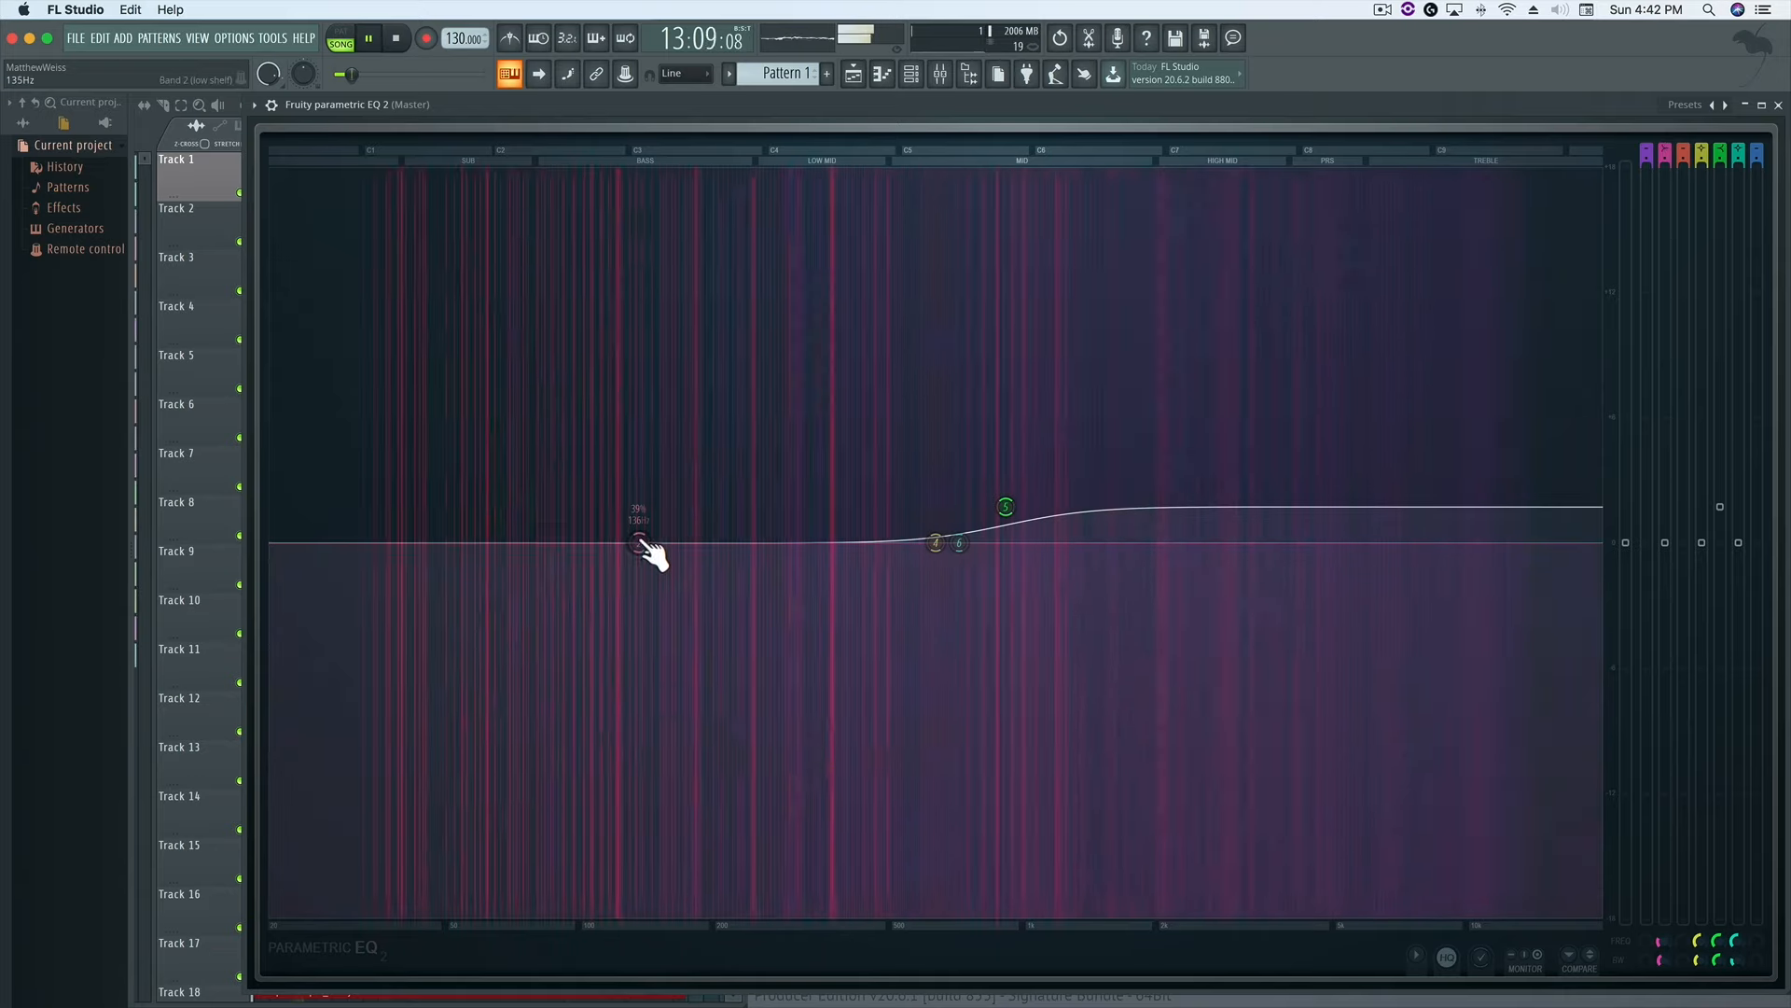
drag(640, 545, 640, 520)
drag(639, 497, 709, 517)
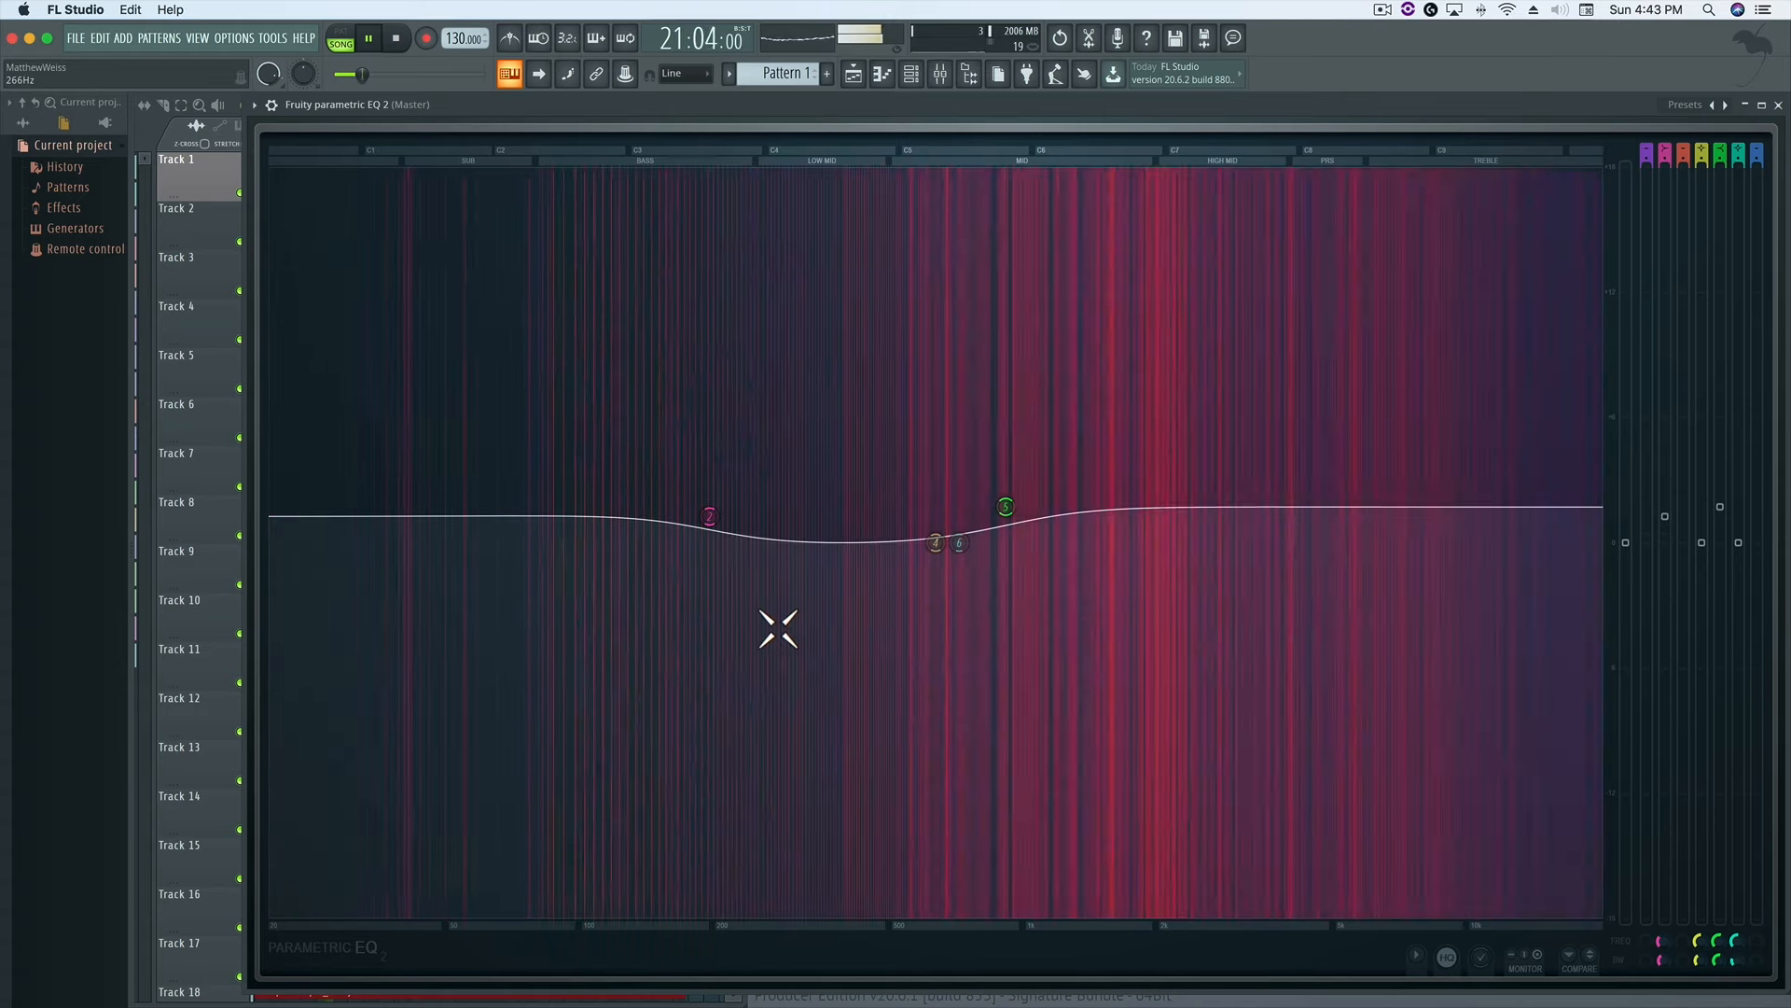
key(space)
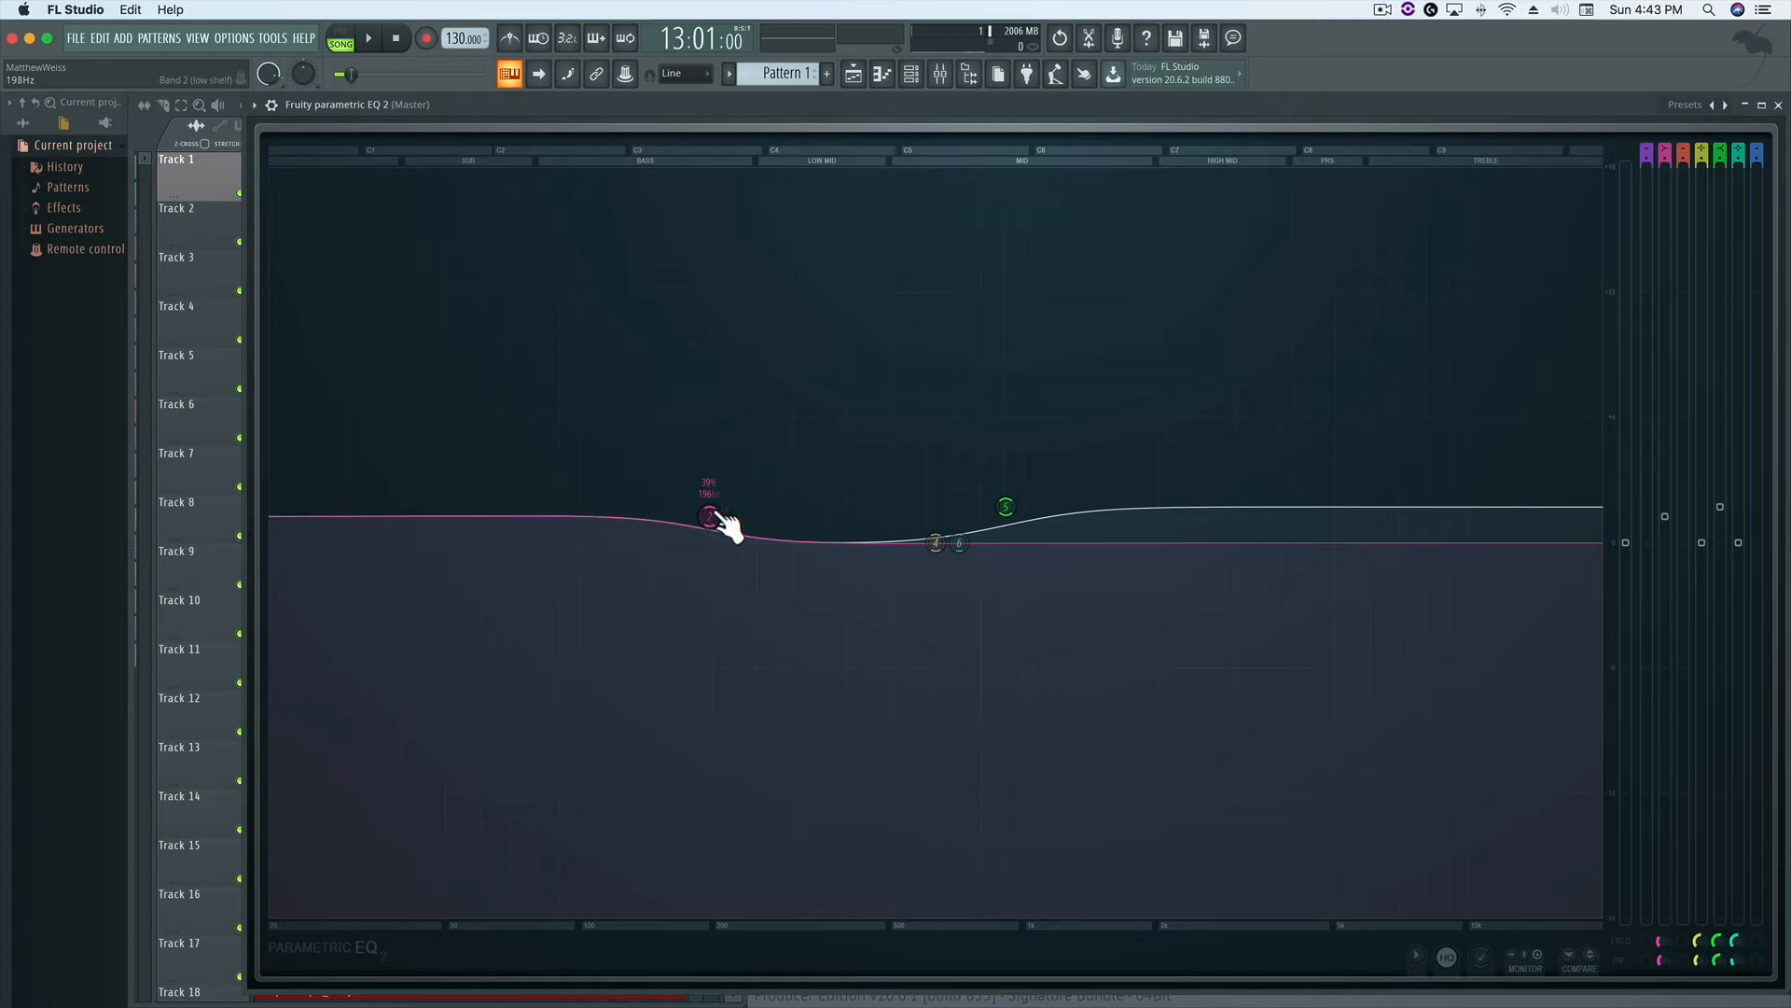
drag(785, 511, 700, 556)
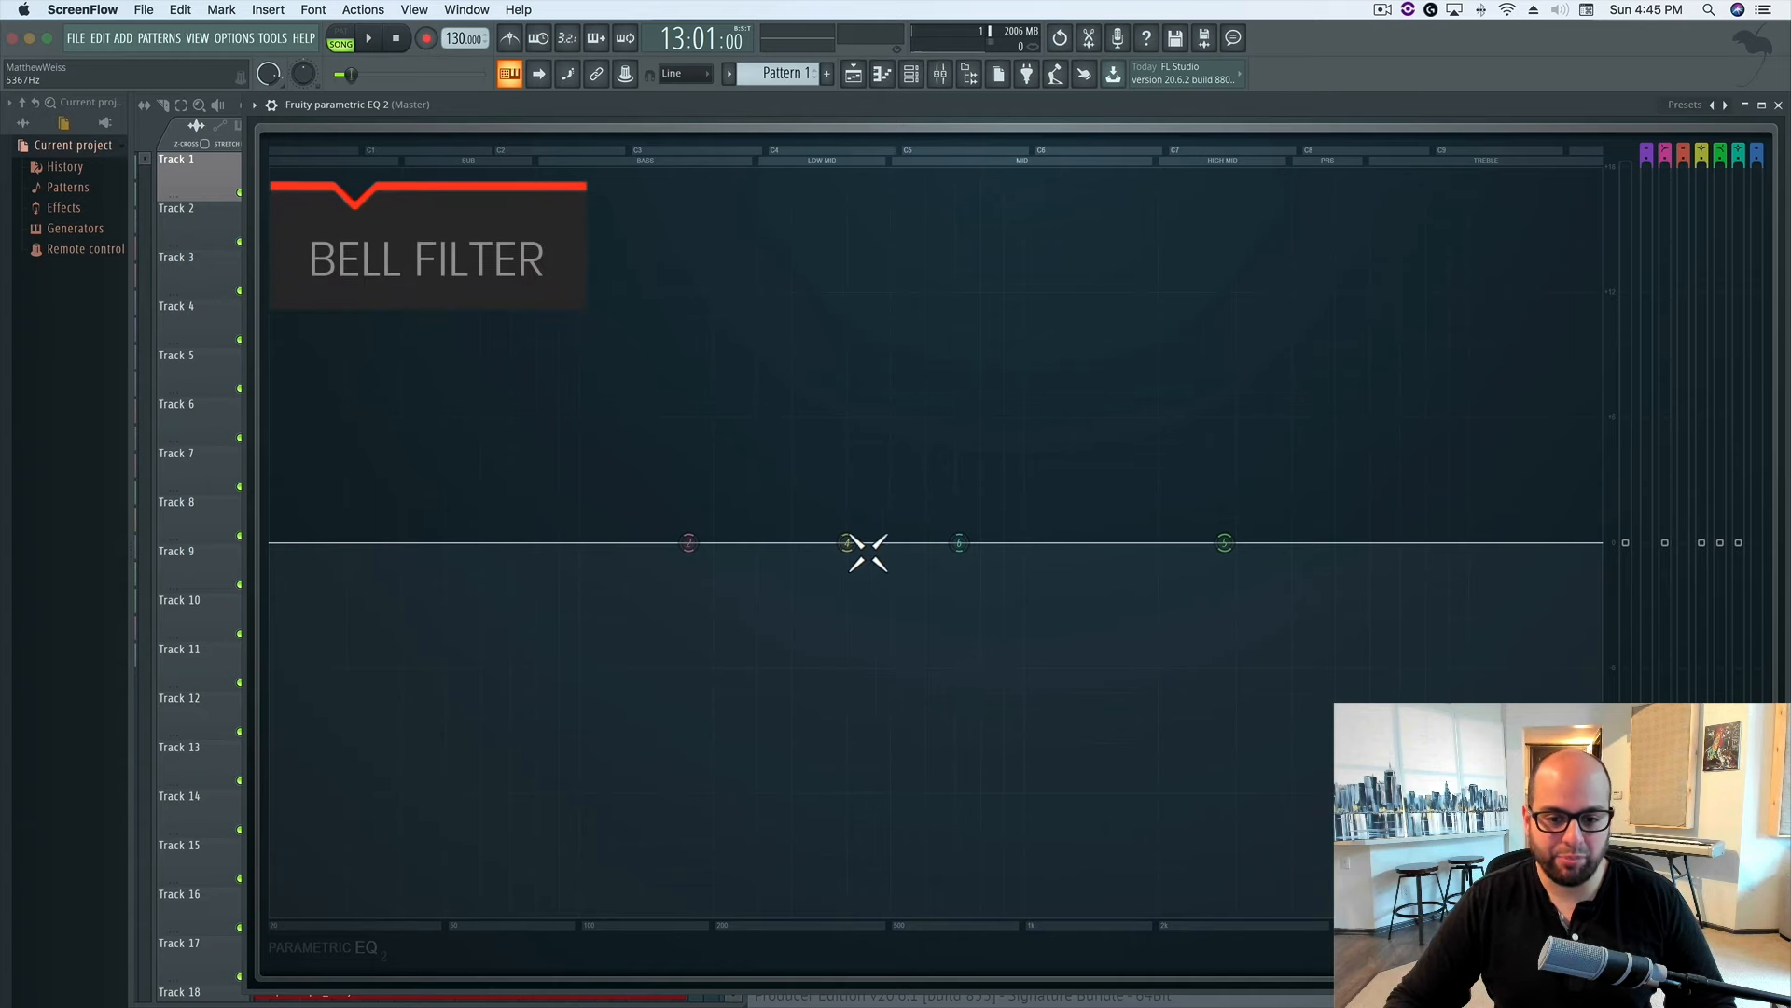
Nudge band 4 to about 393 Hz and shift band 6 up to about 857 Hz, auditioning the song.
mouse_move(847, 542)
mouse_down()
mouse_move(864, 532)
mouse_move(863, 422)
mouse_move(1062, 410)
mouse_move(1095, 429)
mouse_move(825, 411)
mouse_move(928, 446)
mouse_move(886, 583)
mouse_move(785, 545)
mouse_move(792, 381)
mouse_move(1049, 378)
mouse_move(1111, 515)
mouse_move(1117, 690)
mouse_move(872, 700)
mouse_move(845, 545)
mouse_up()
key(space)
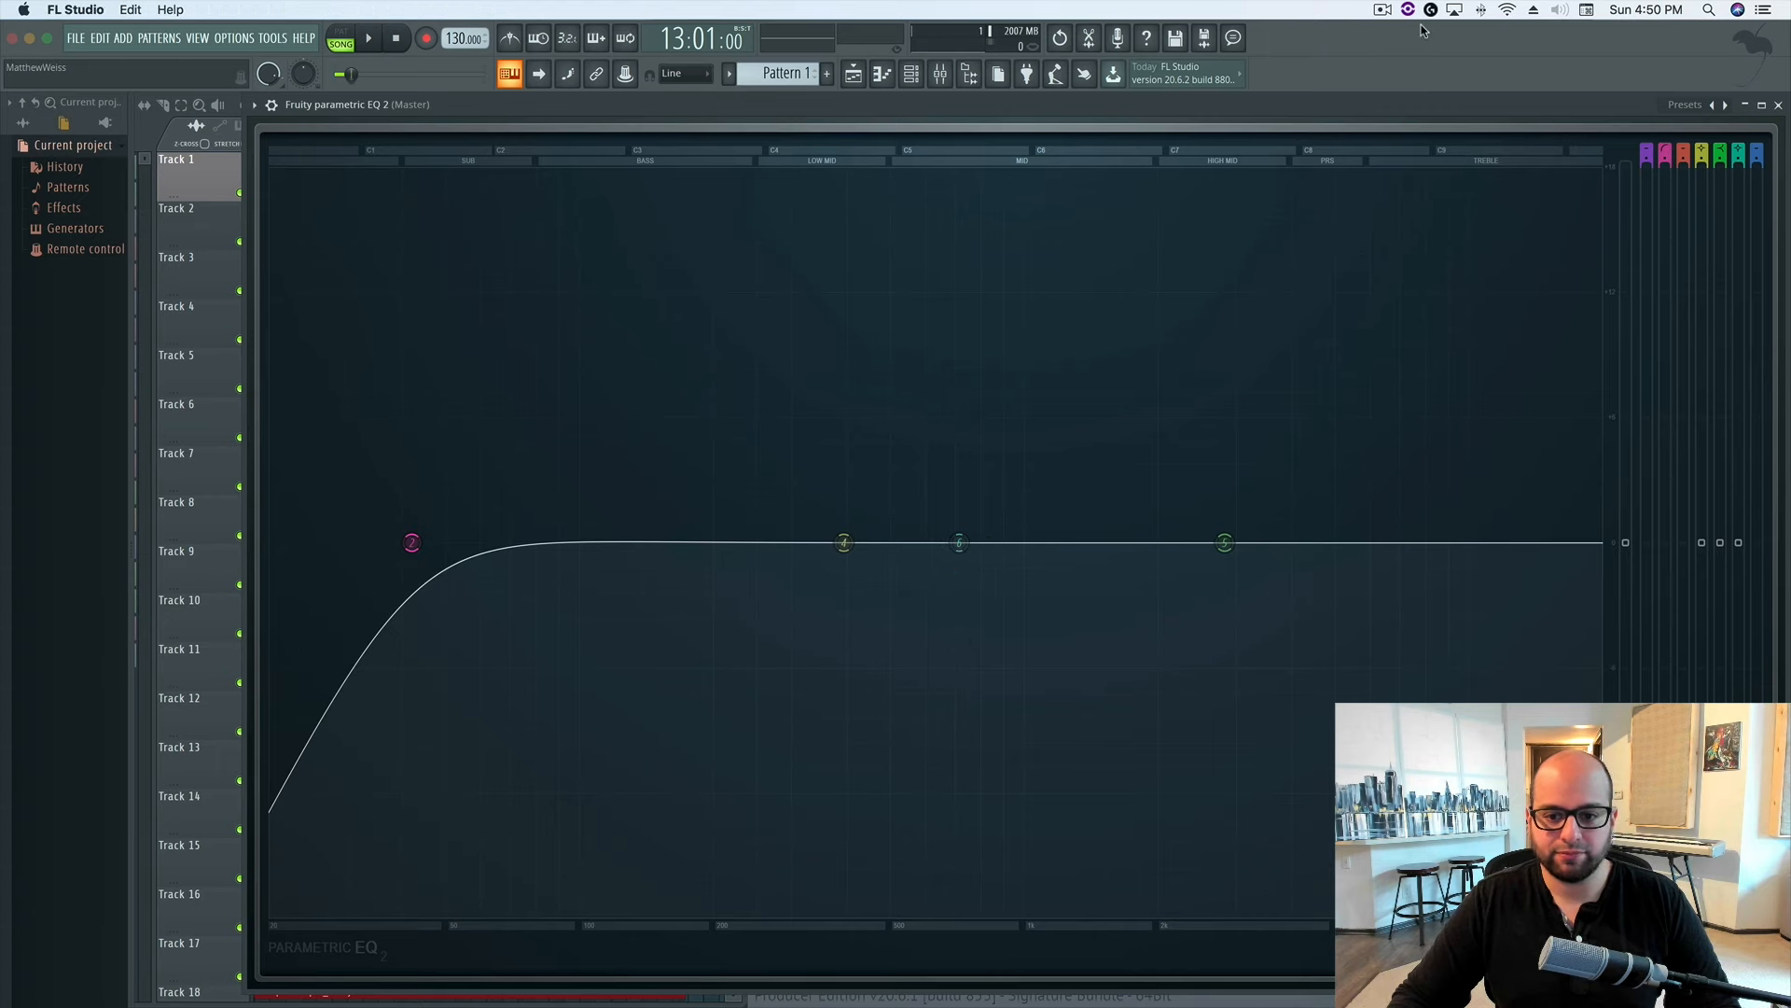
key(space)
mouse_move(961, 543)
mouse_down()
mouse_move(997, 499)
mouse_move(995, 329)
mouse_move(1001, 654)
mouse_move(994, 544)
mouse_up()
key(space)
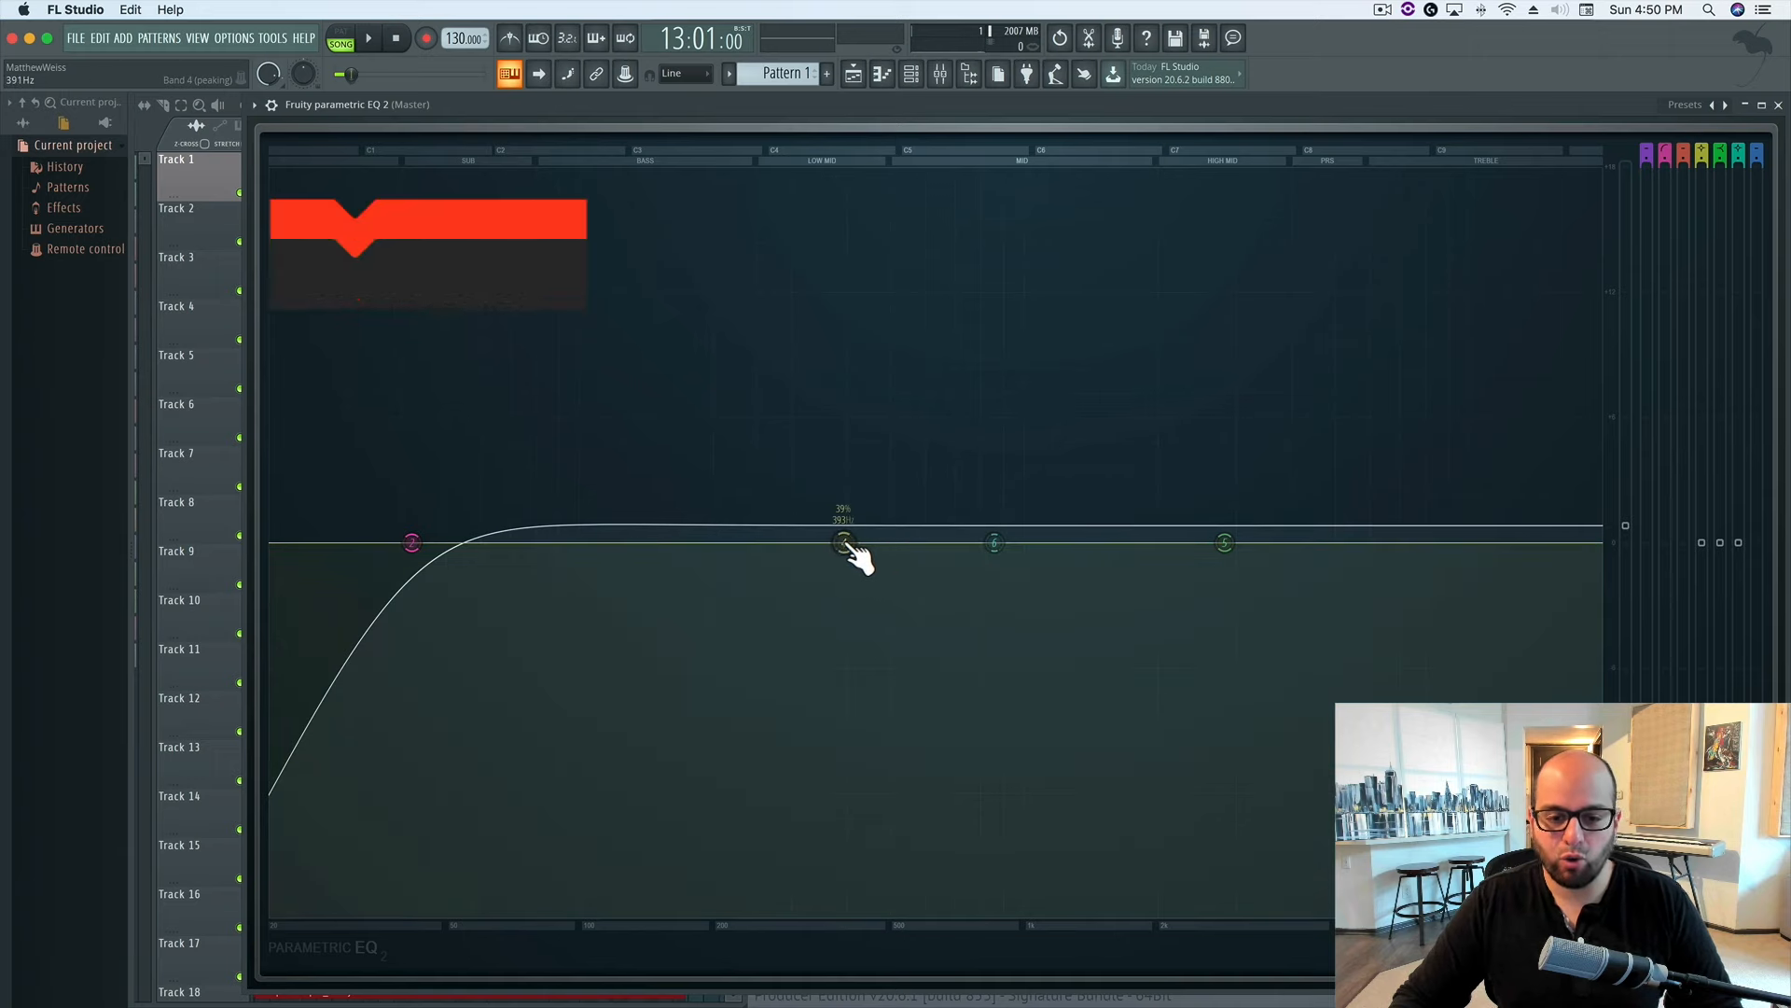
Sweep band 4's frequency down to about 104 Hz and back up to about 481 Hz, keeping its gain flat.
drag(849, 547, 831, 543)
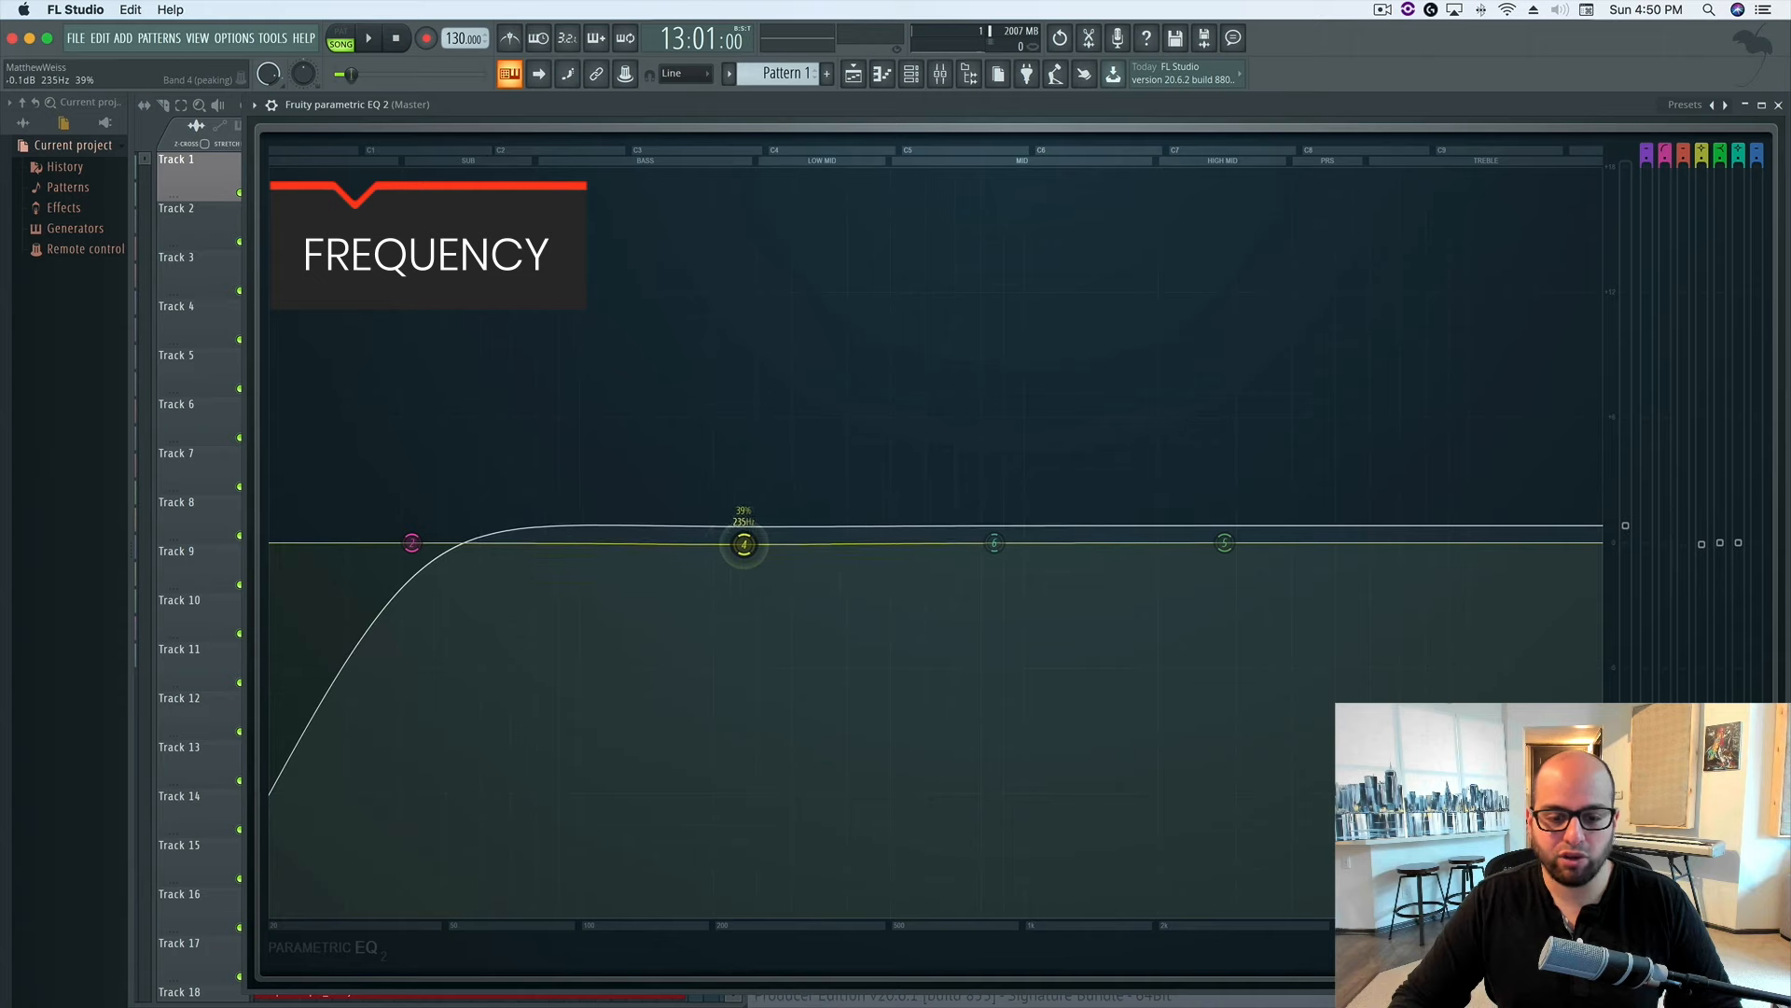
mouse_move(665, 543)
mouse_down()
mouse_move(620, 543)
mouse_move(638, 541)
mouse_up()
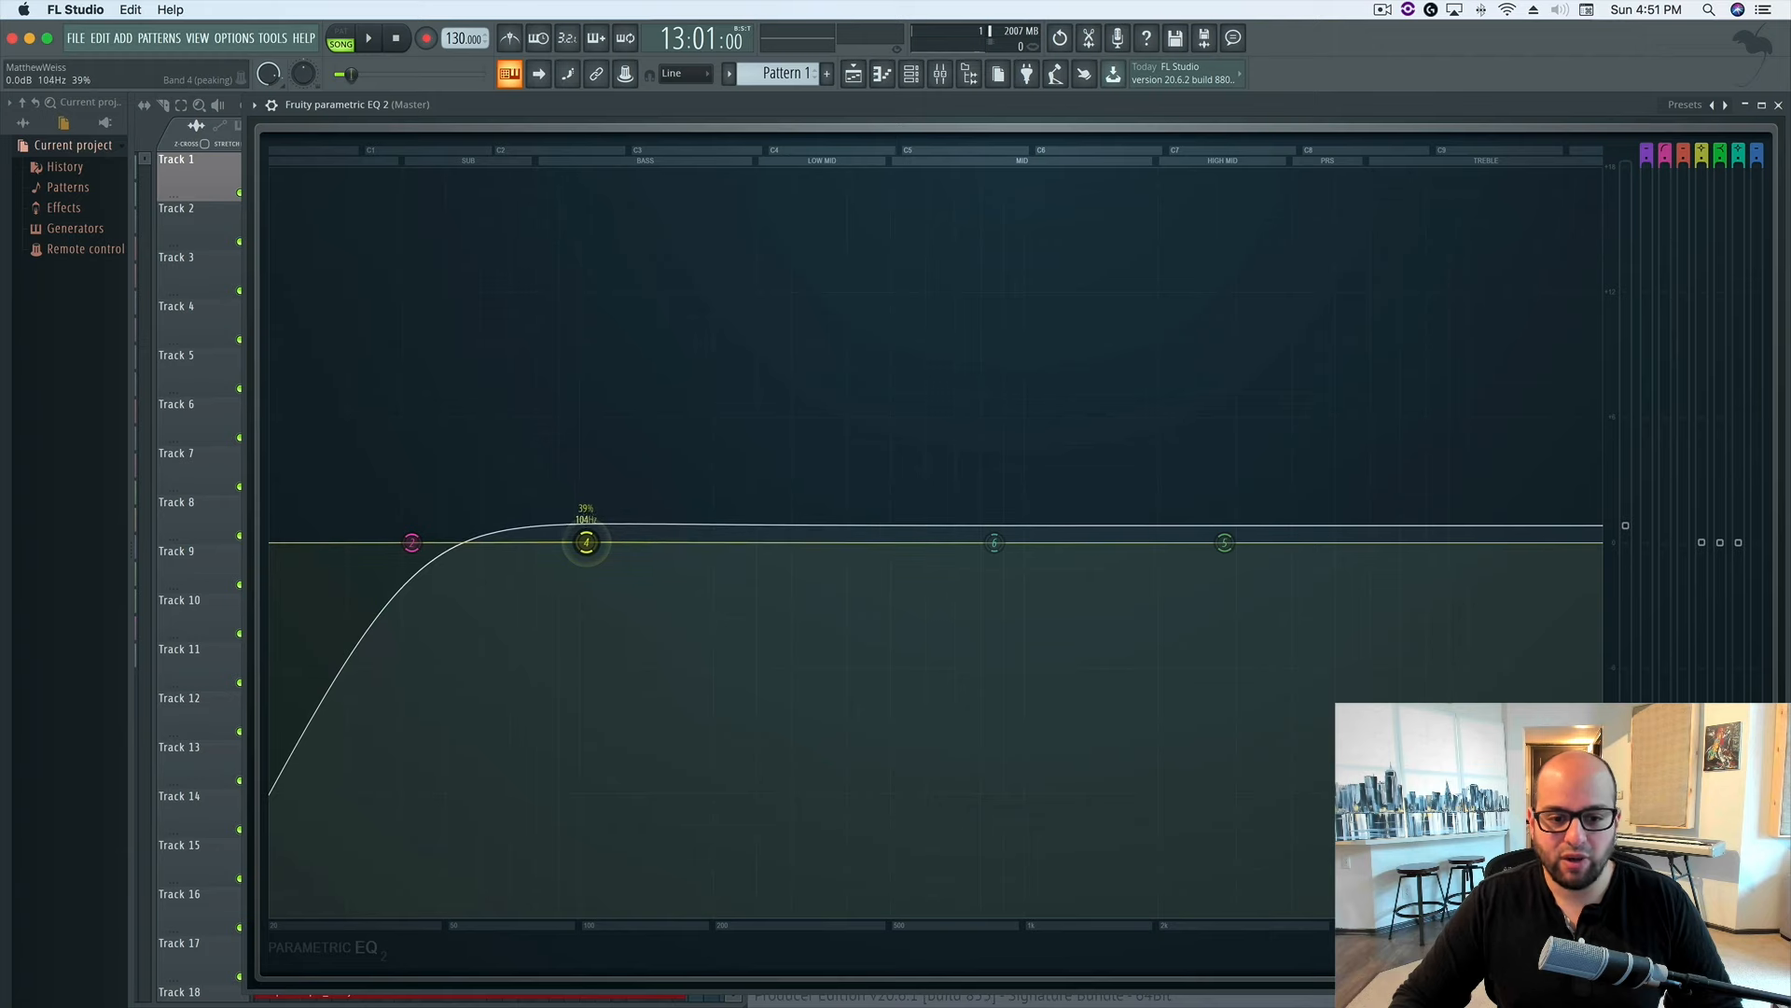
drag(816, 537, 882, 542)
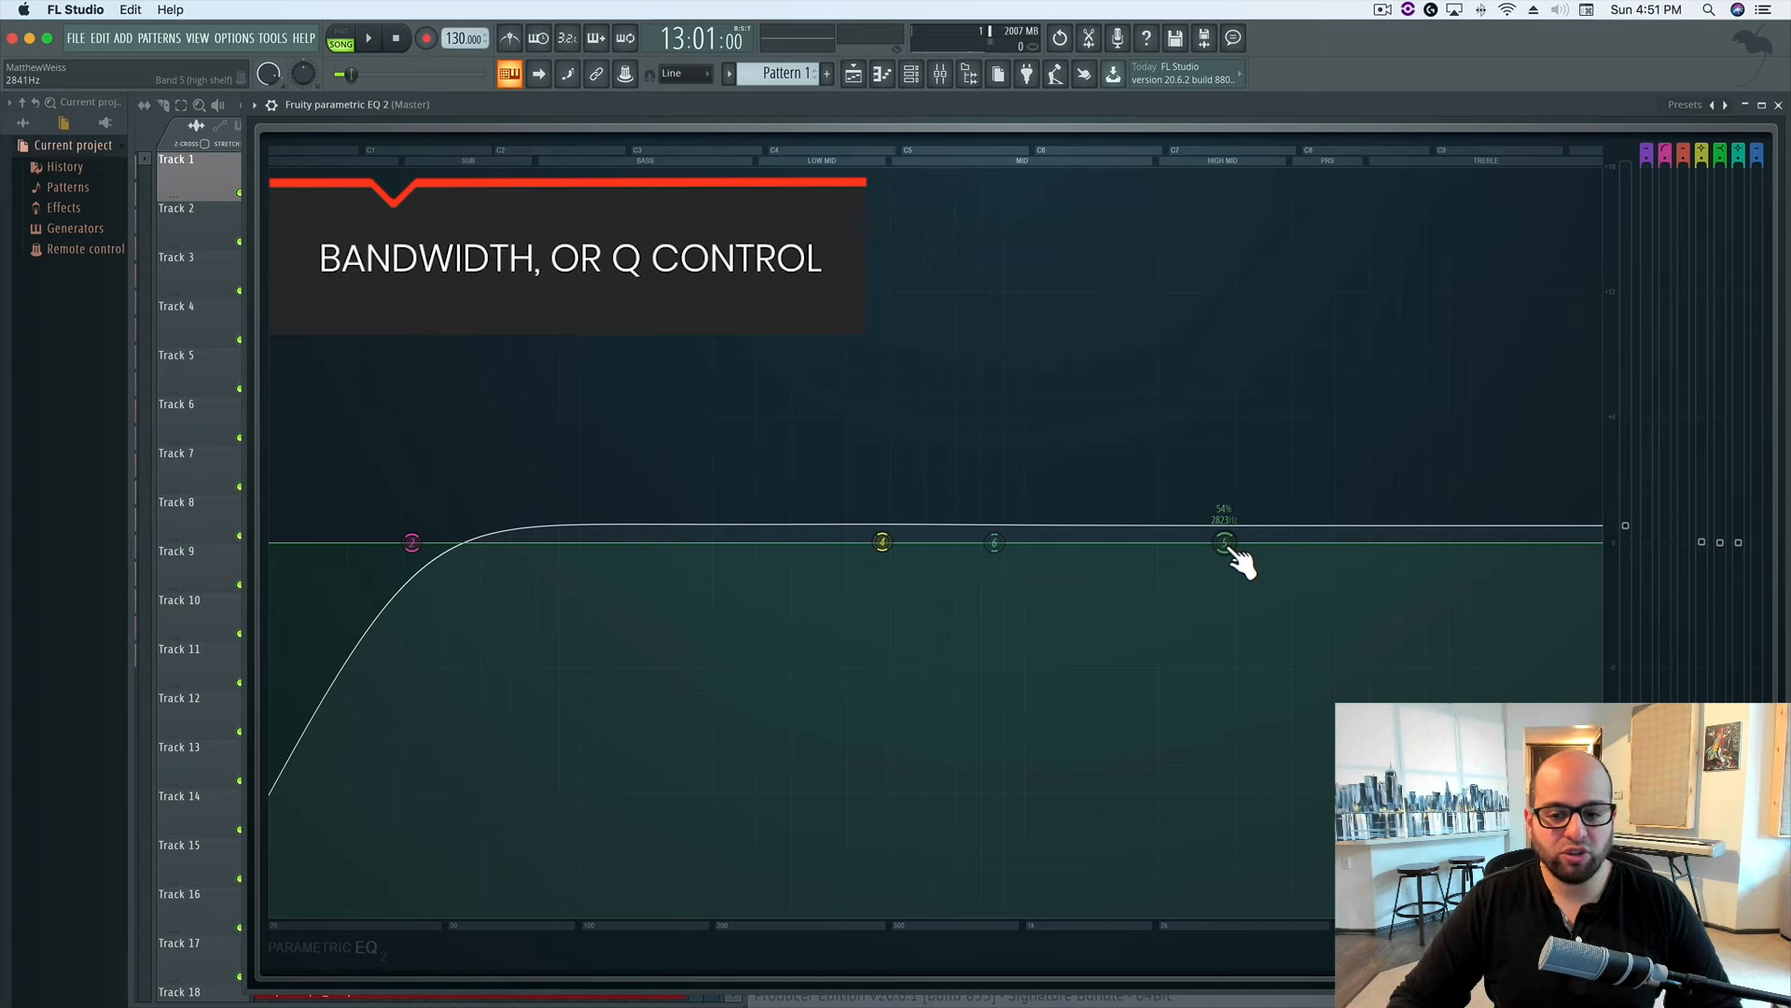
Boost band 5's high shelf at about 2377 Hz, and bring it back to nearly flat at about 2852 Hz.
drag(1225, 542, 1209, 460)
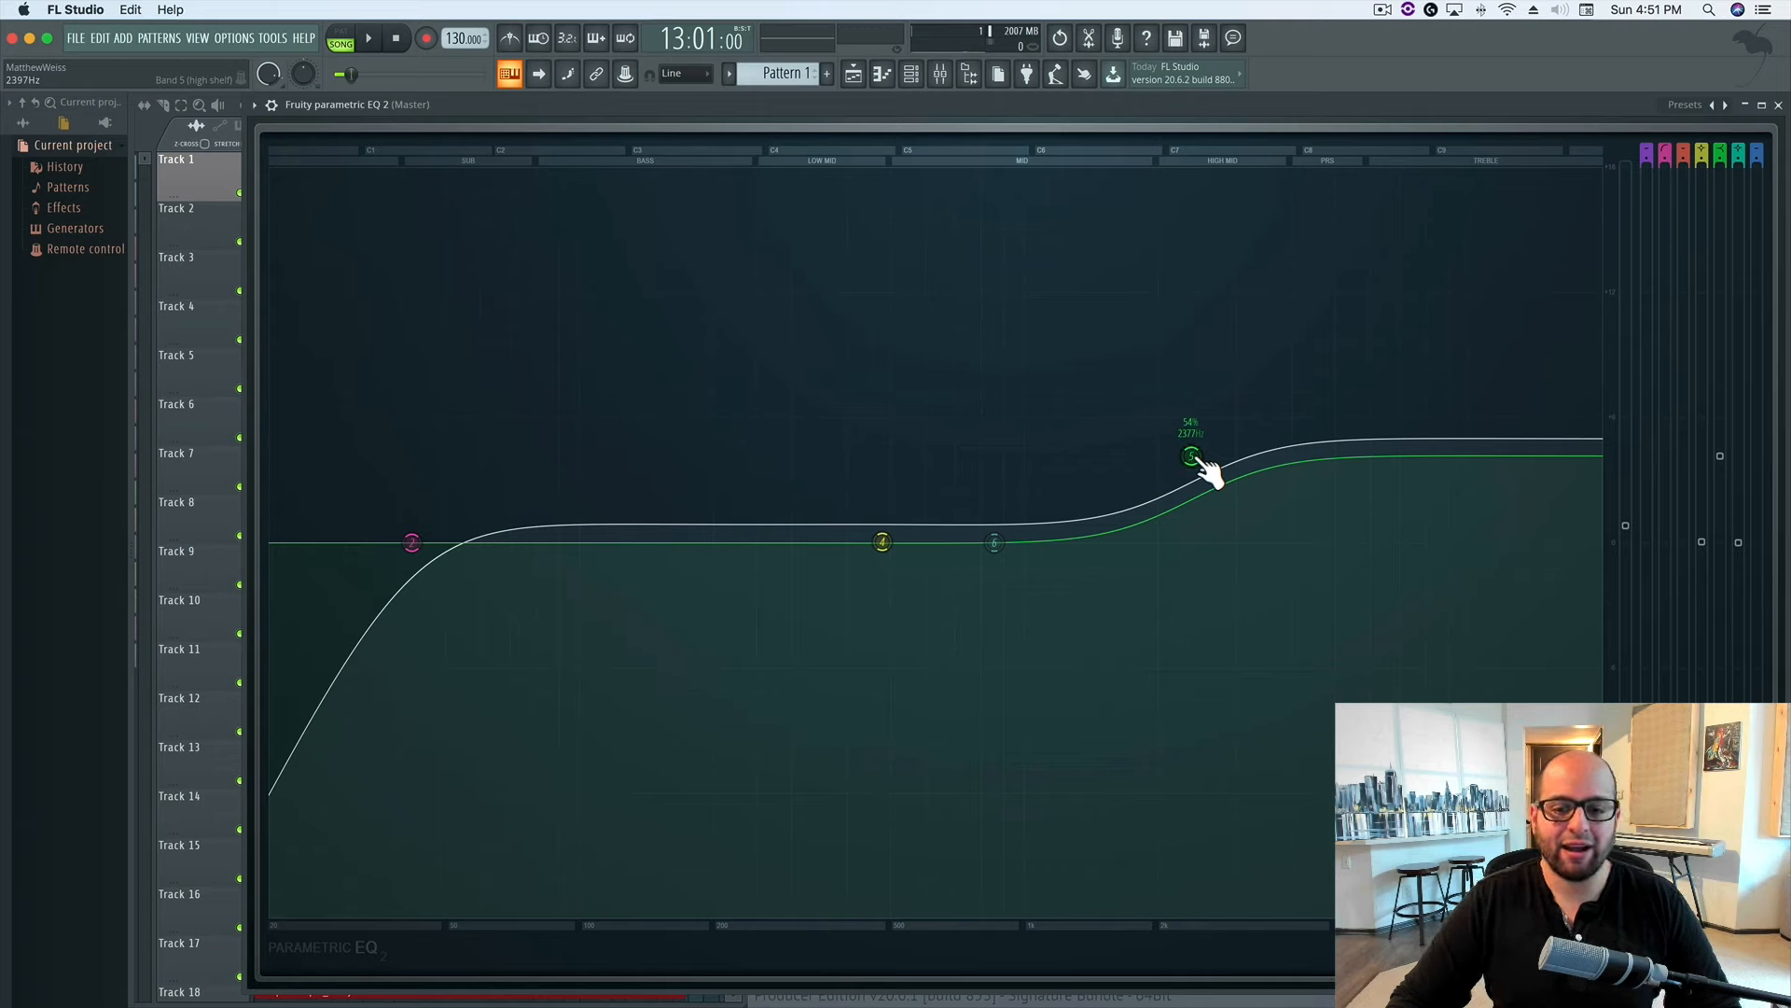
drag(1200, 461, 1228, 538)
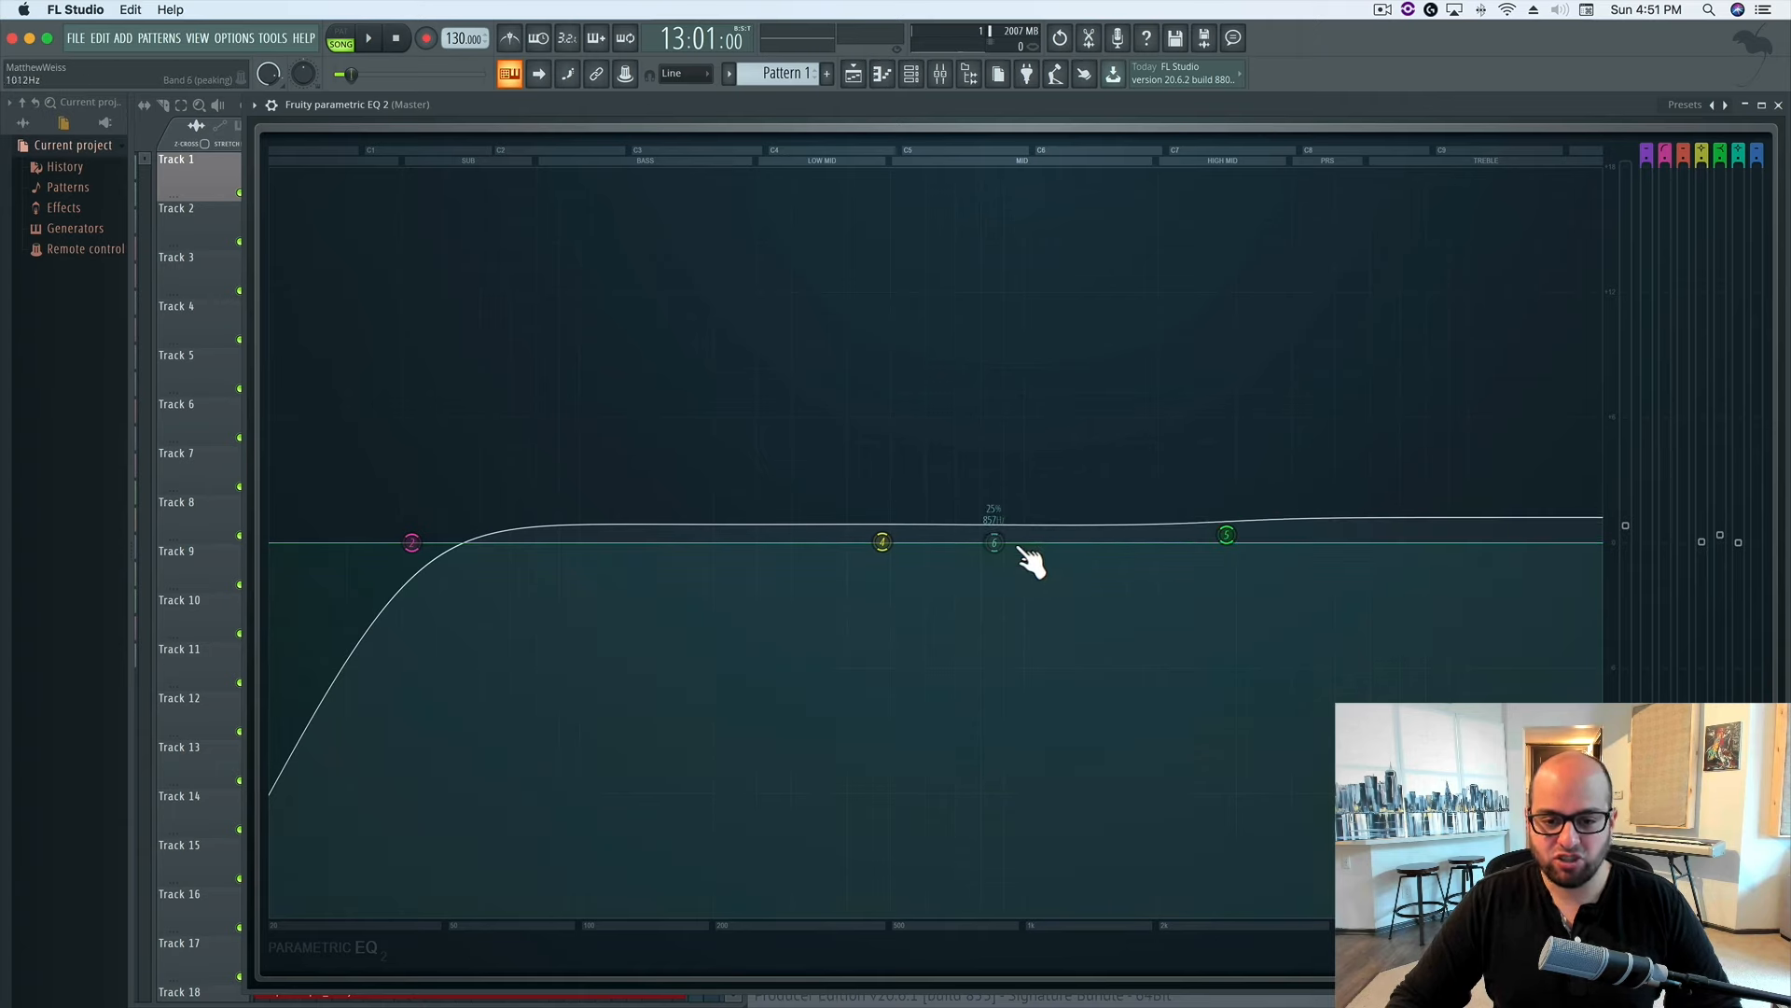
Boost band 4 strongly with a very narrow bandwidth, and reduce the boost while auditioning the song.
drag(882, 540, 960, 403)
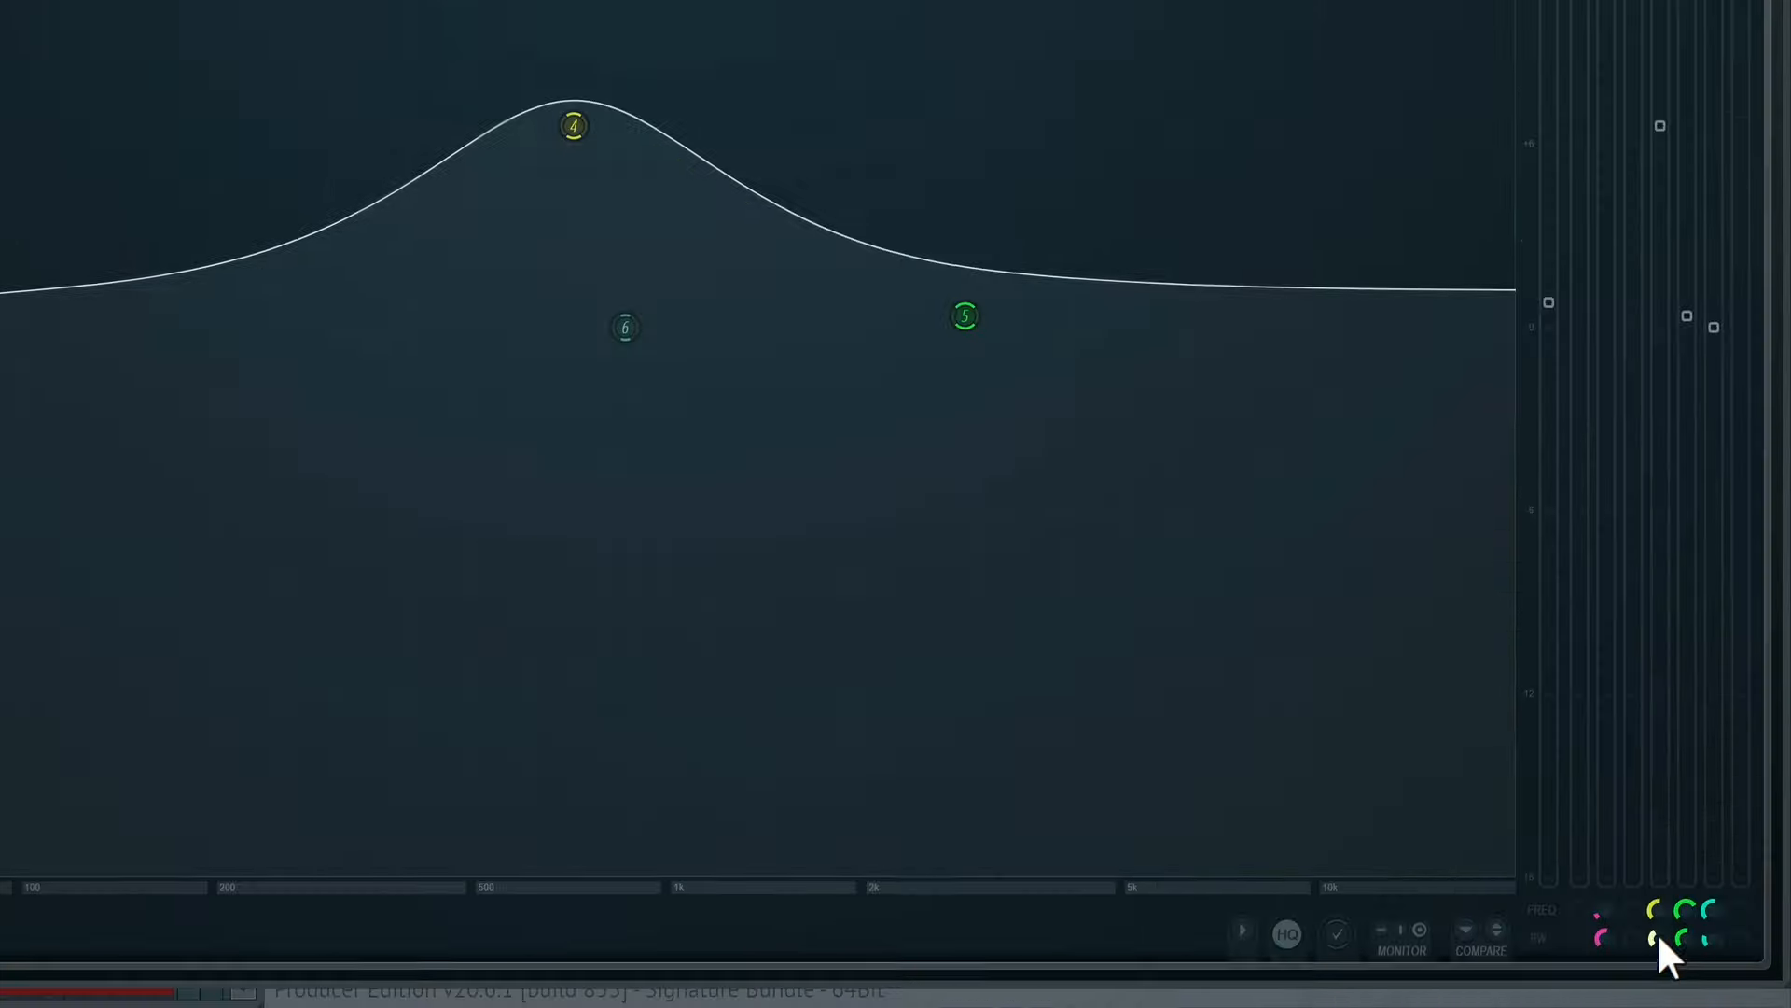
drag(1655, 934, 1654, 999)
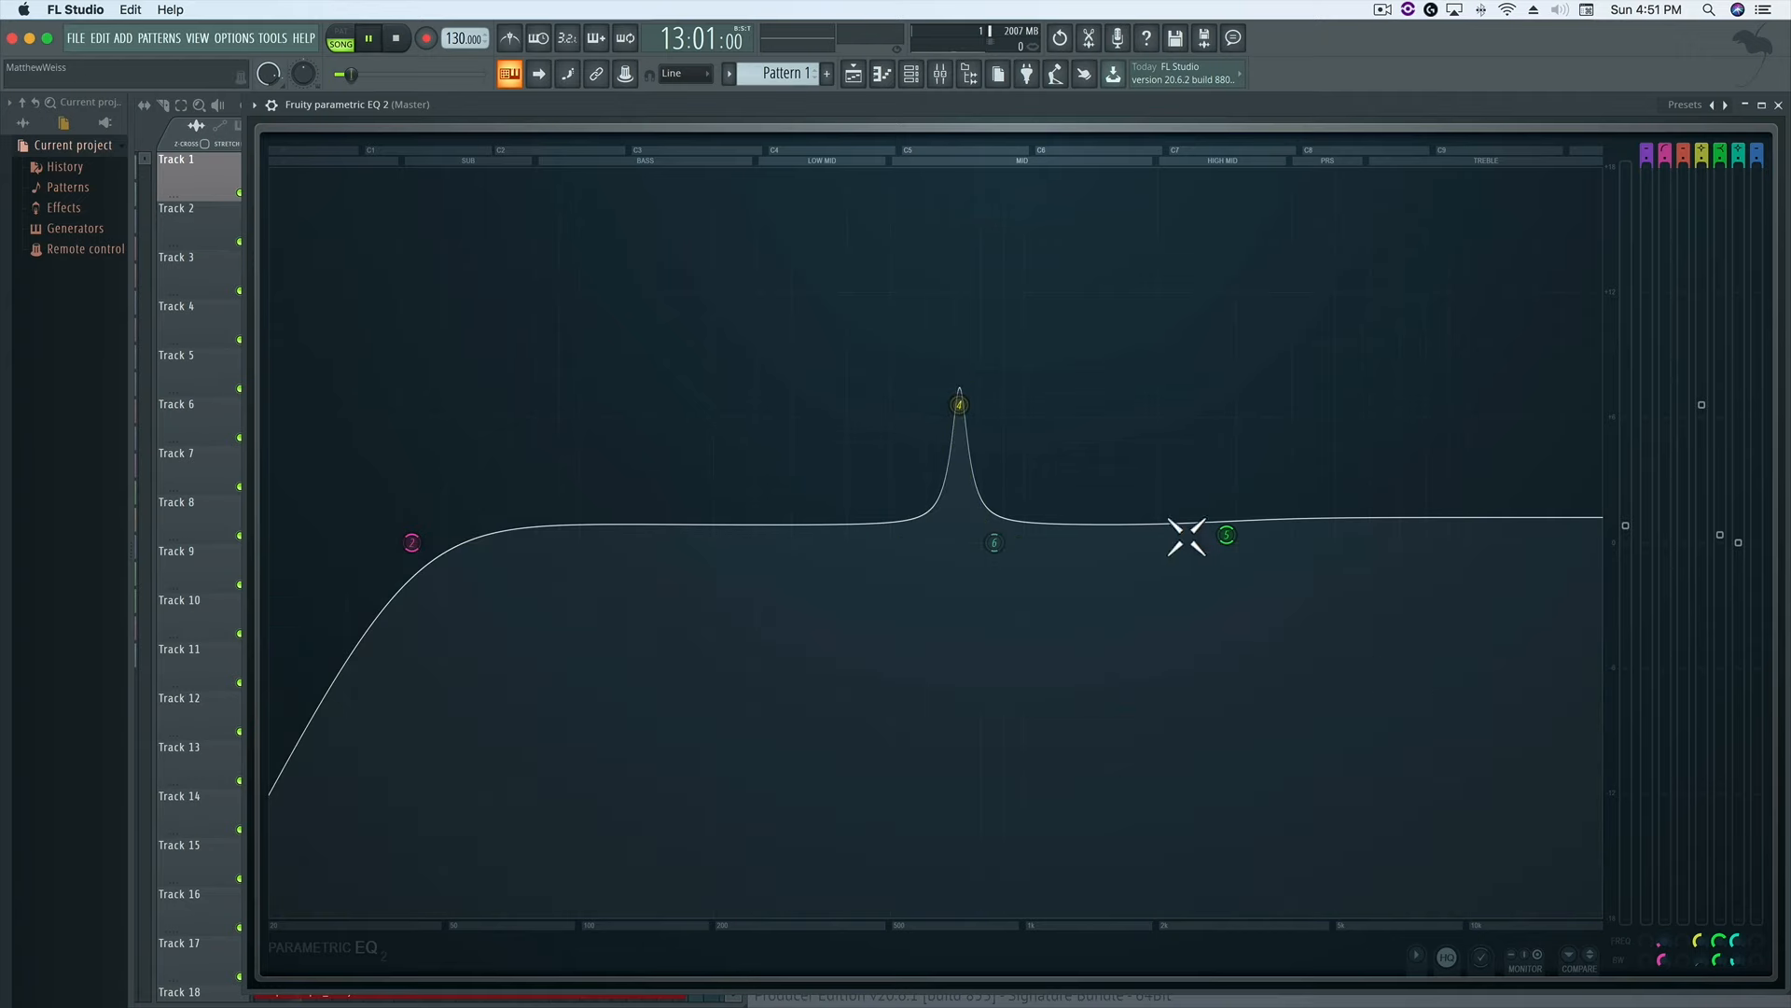
key(space)
drag(961, 405, 936, 493)
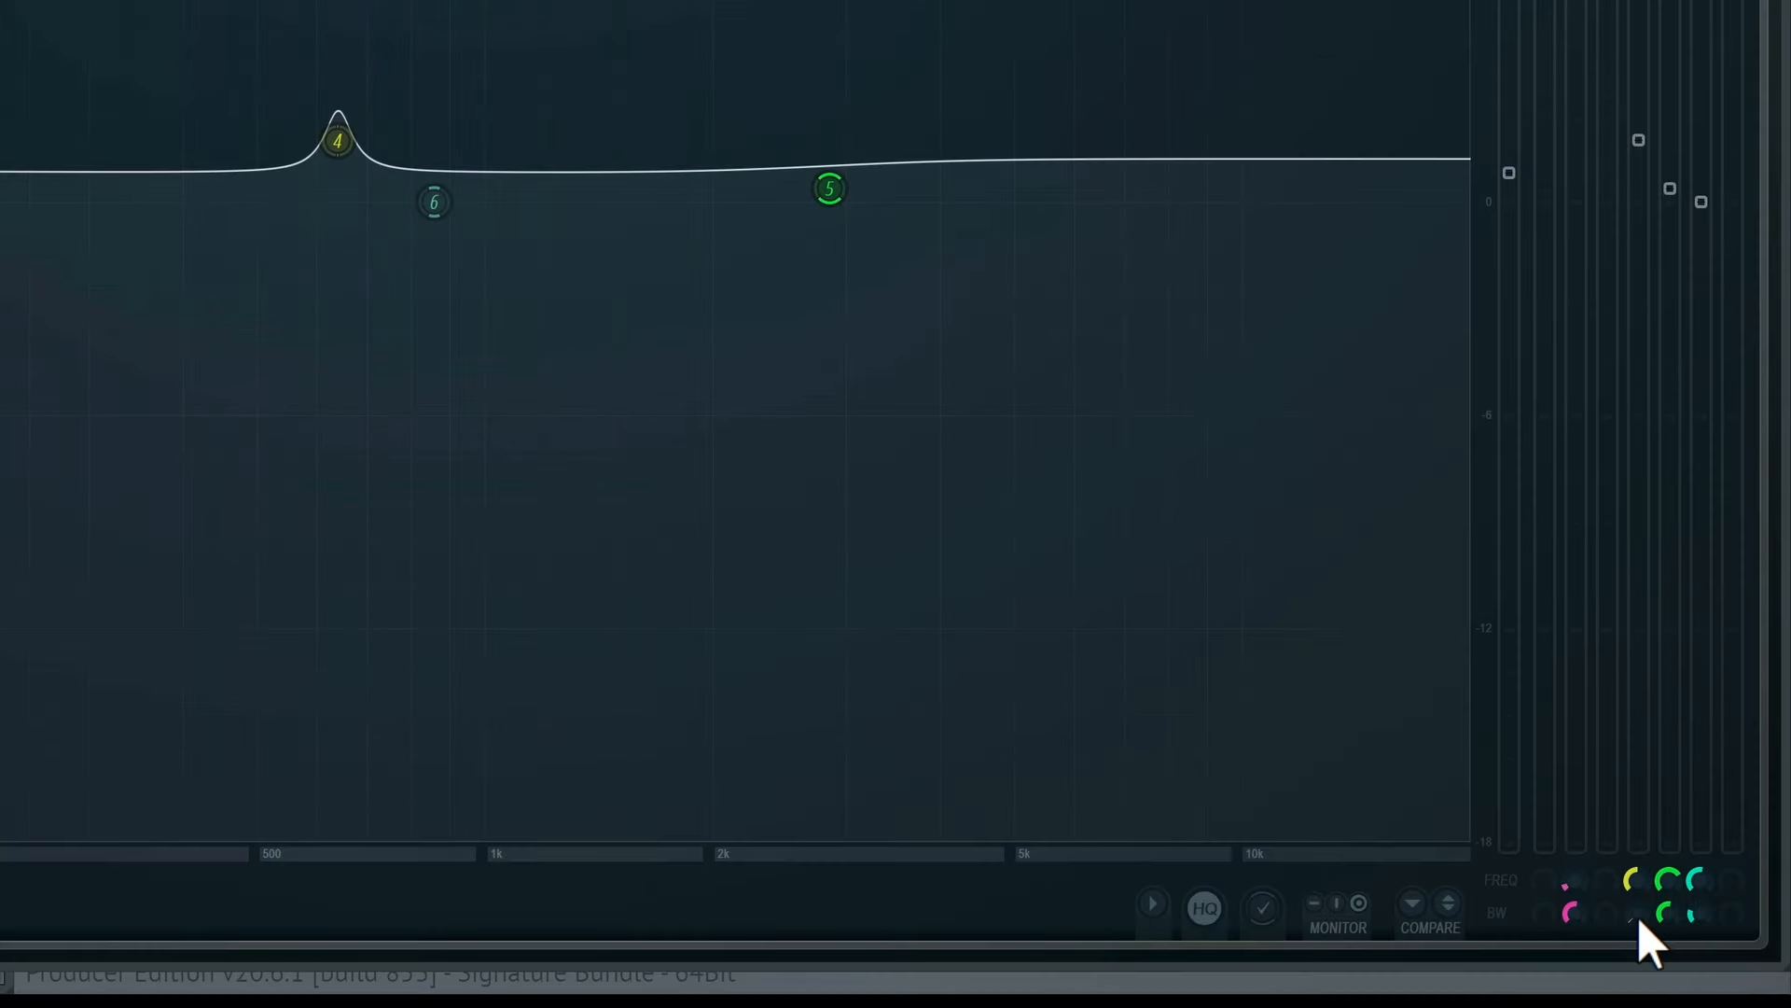
Widen band 4's bandwidth to about 72% and sweep its frequency well up the mids while auditioning the song.
drag(1702, 962, 1632, 839)
key(space)
drag(337, 141, 562, 138)
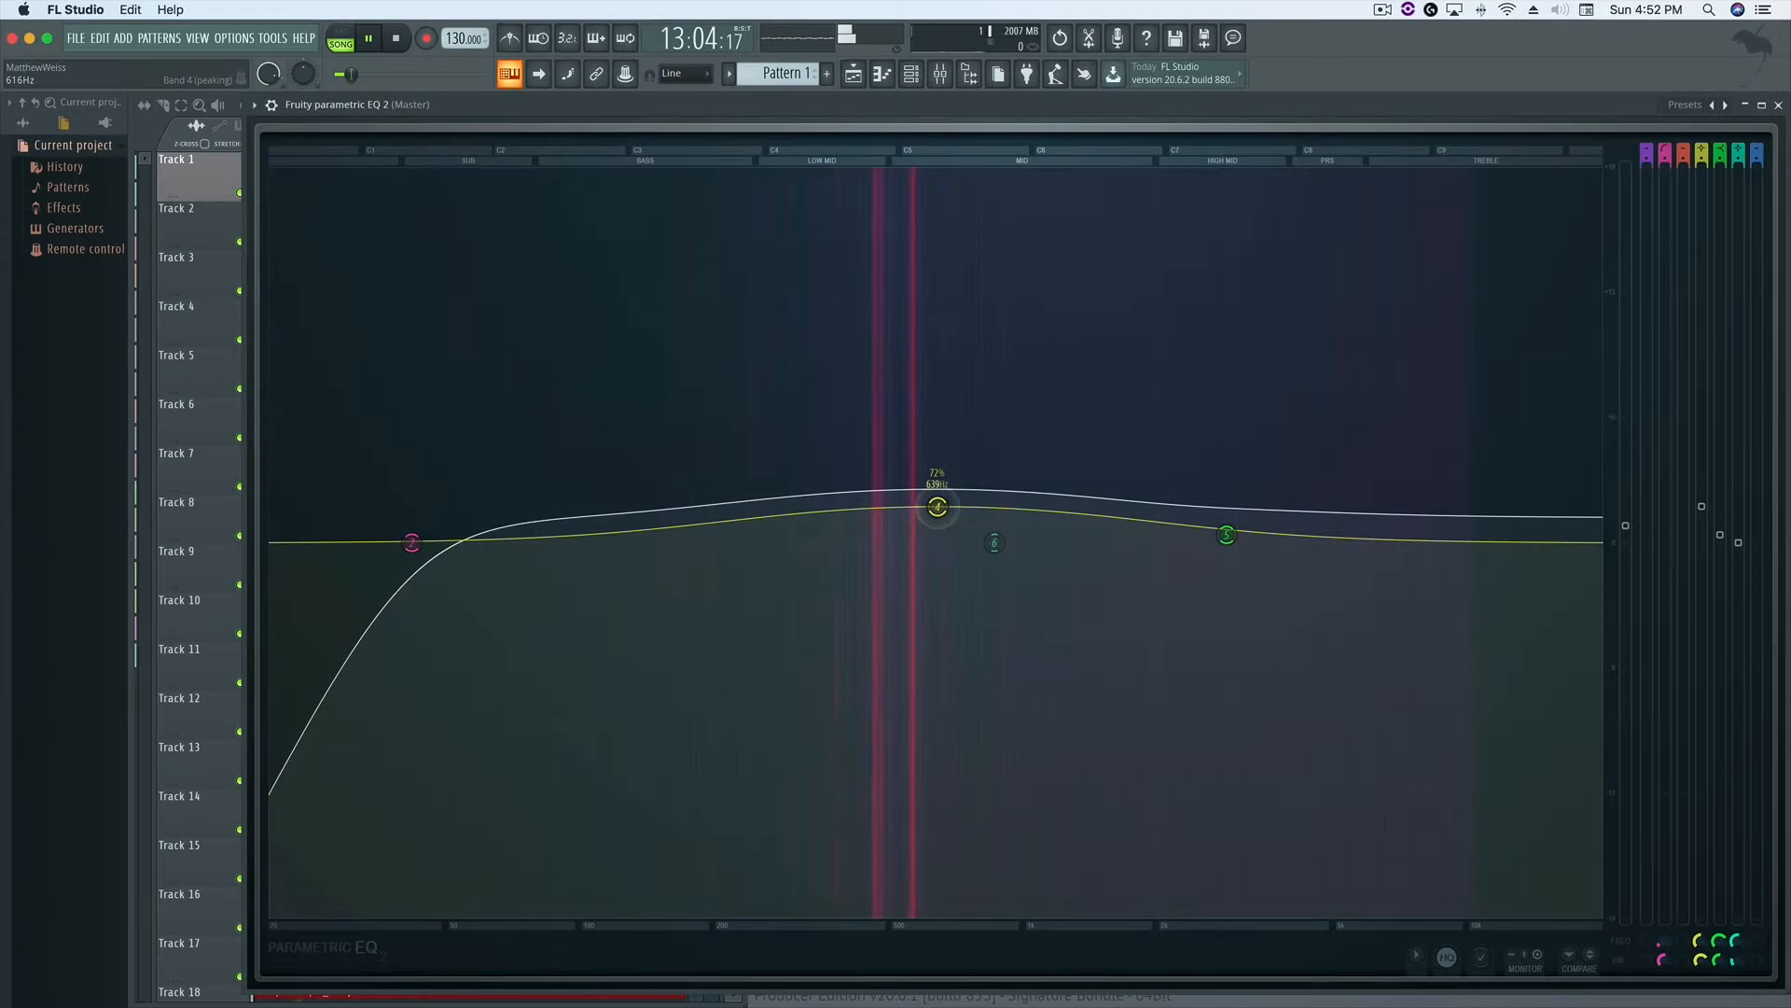
drag(1069, 505, 1095, 511)
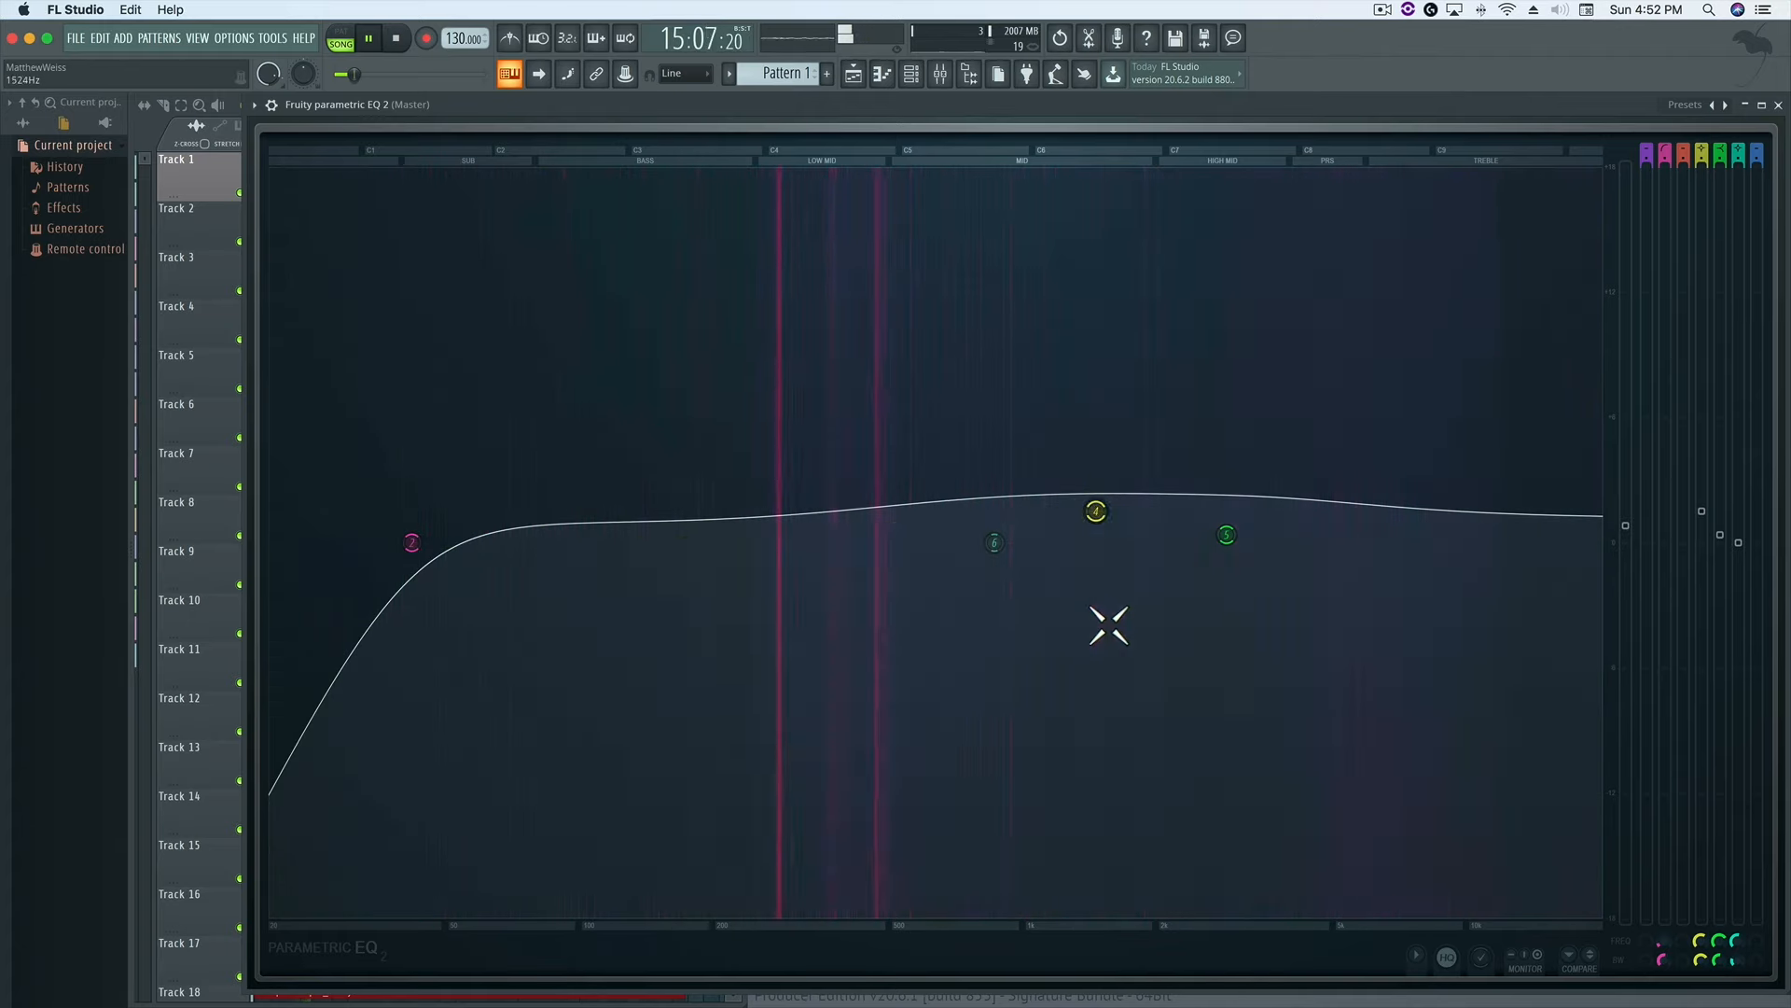
Stop playback, move band 4 to 503 Hz with a 2.4 dB boost, and narrow its bandwidth to 9%.
key(space)
drag(1096, 510, 892, 492)
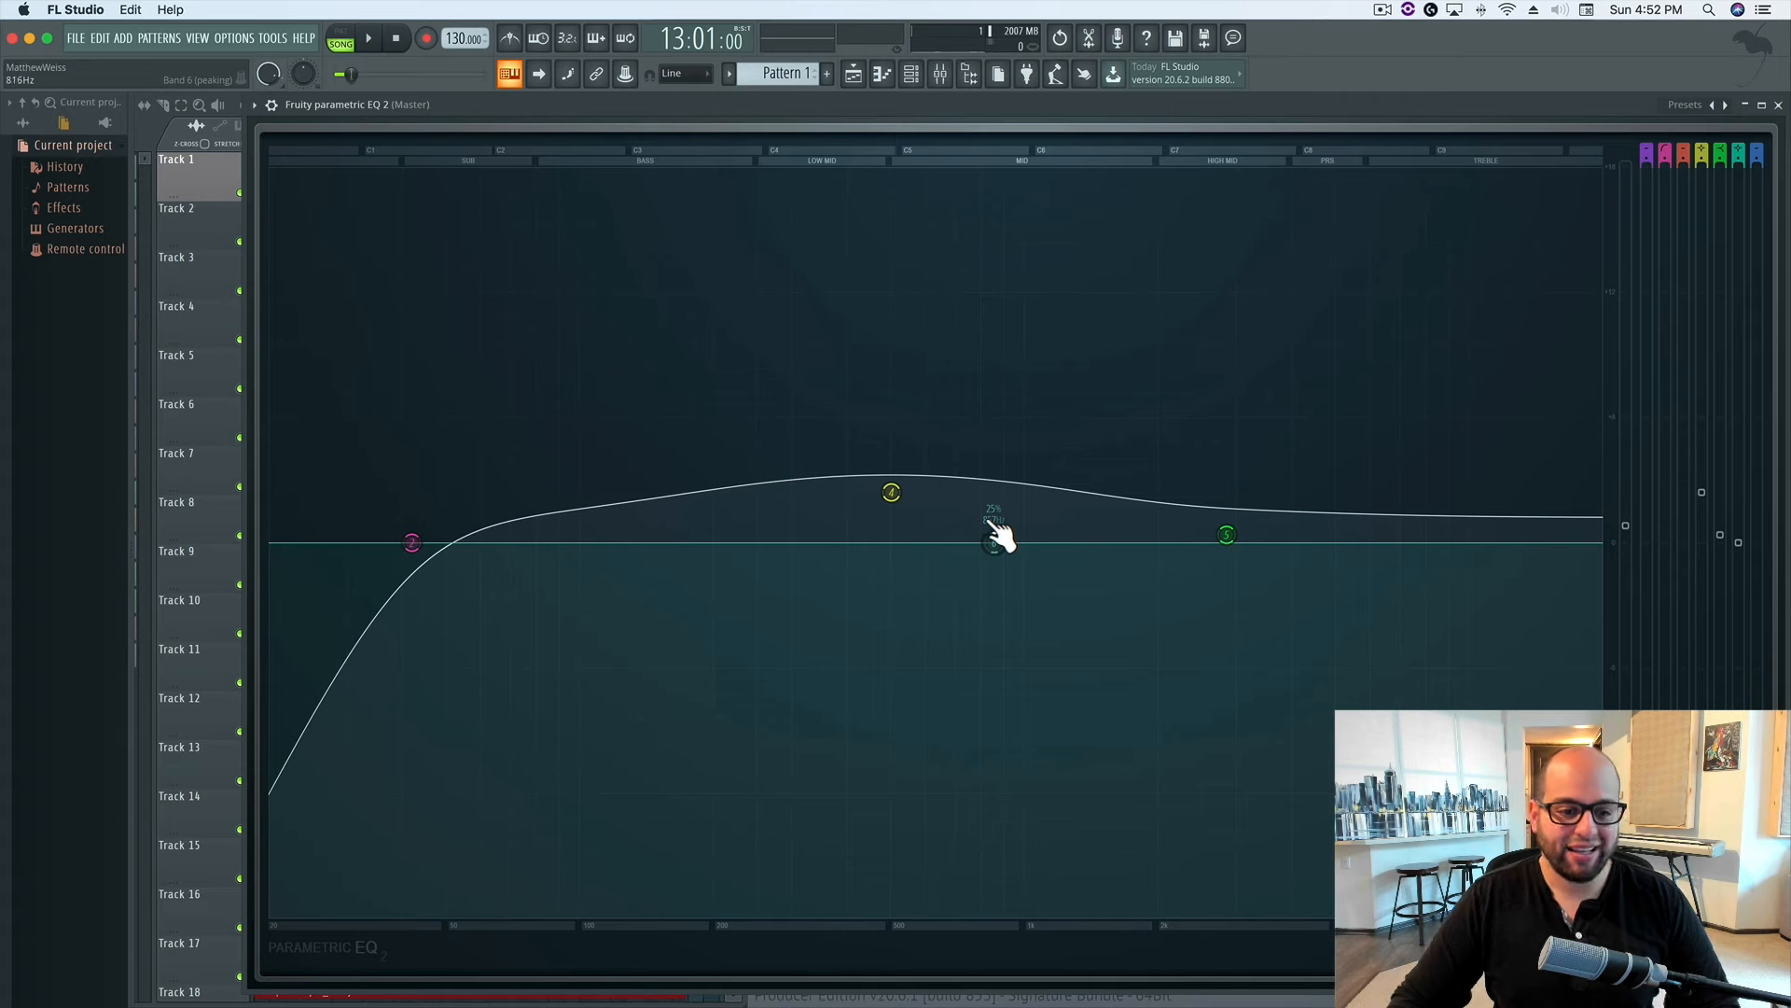
scroll(892, 492, down, 6)
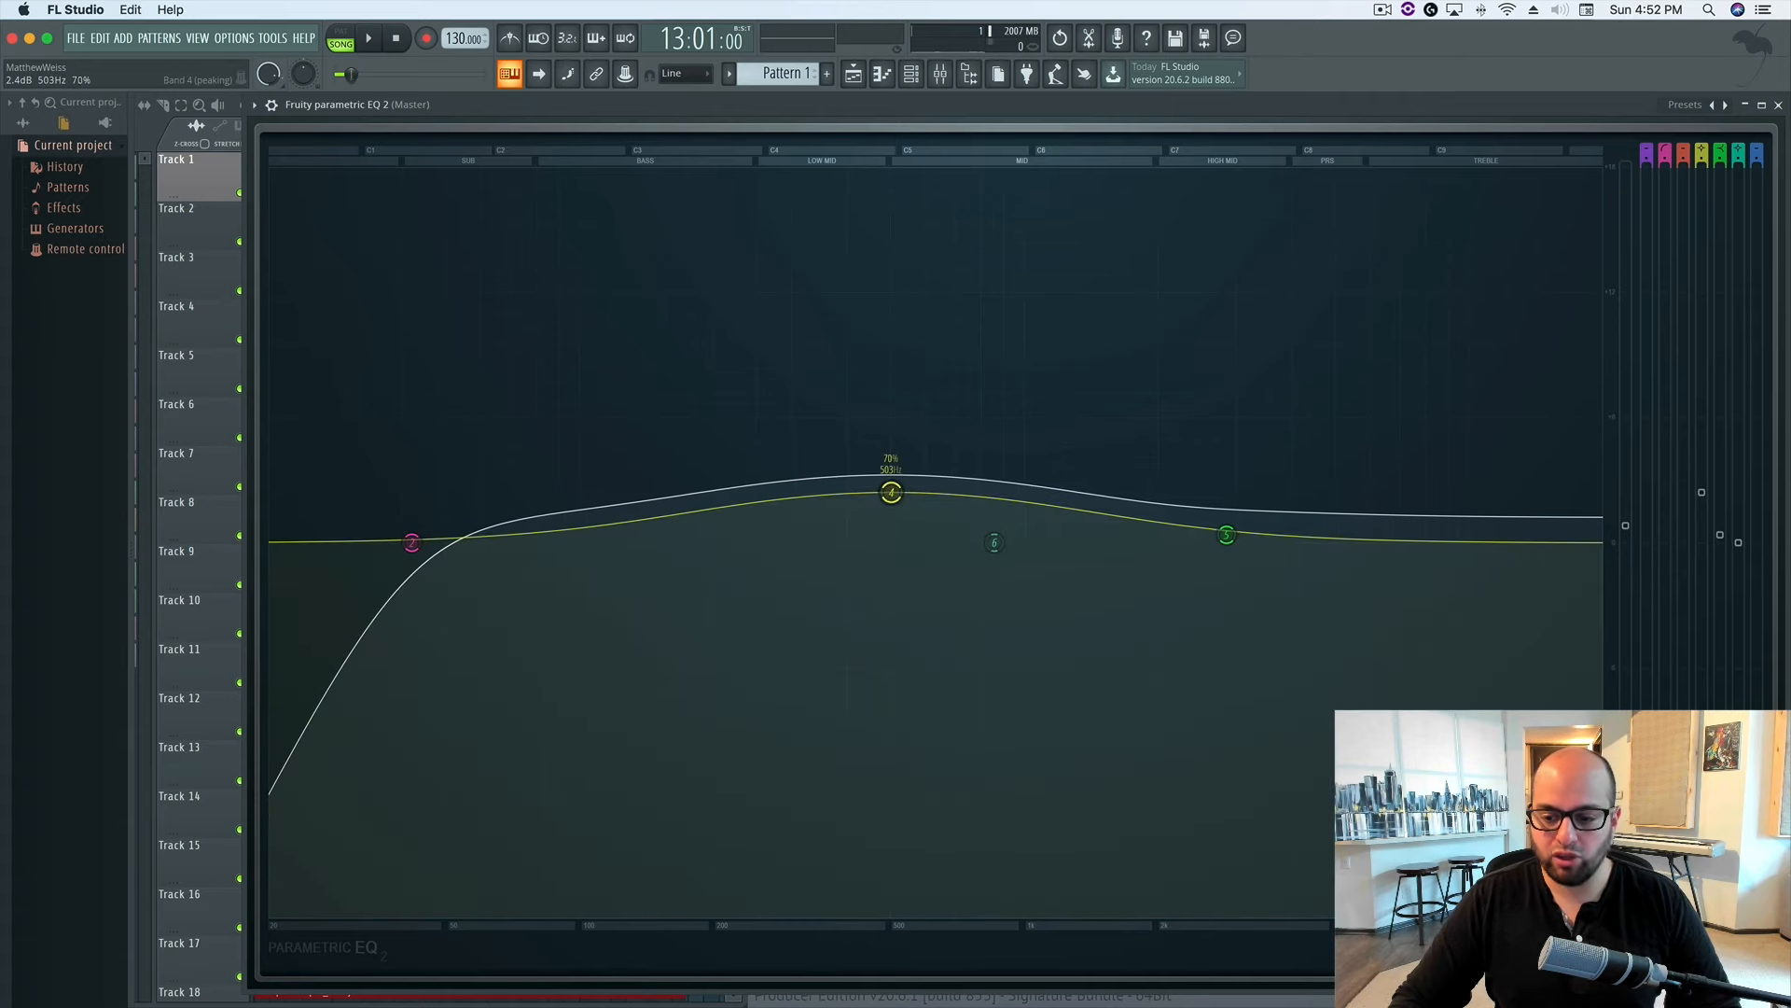
scroll(892, 492, down, 6)
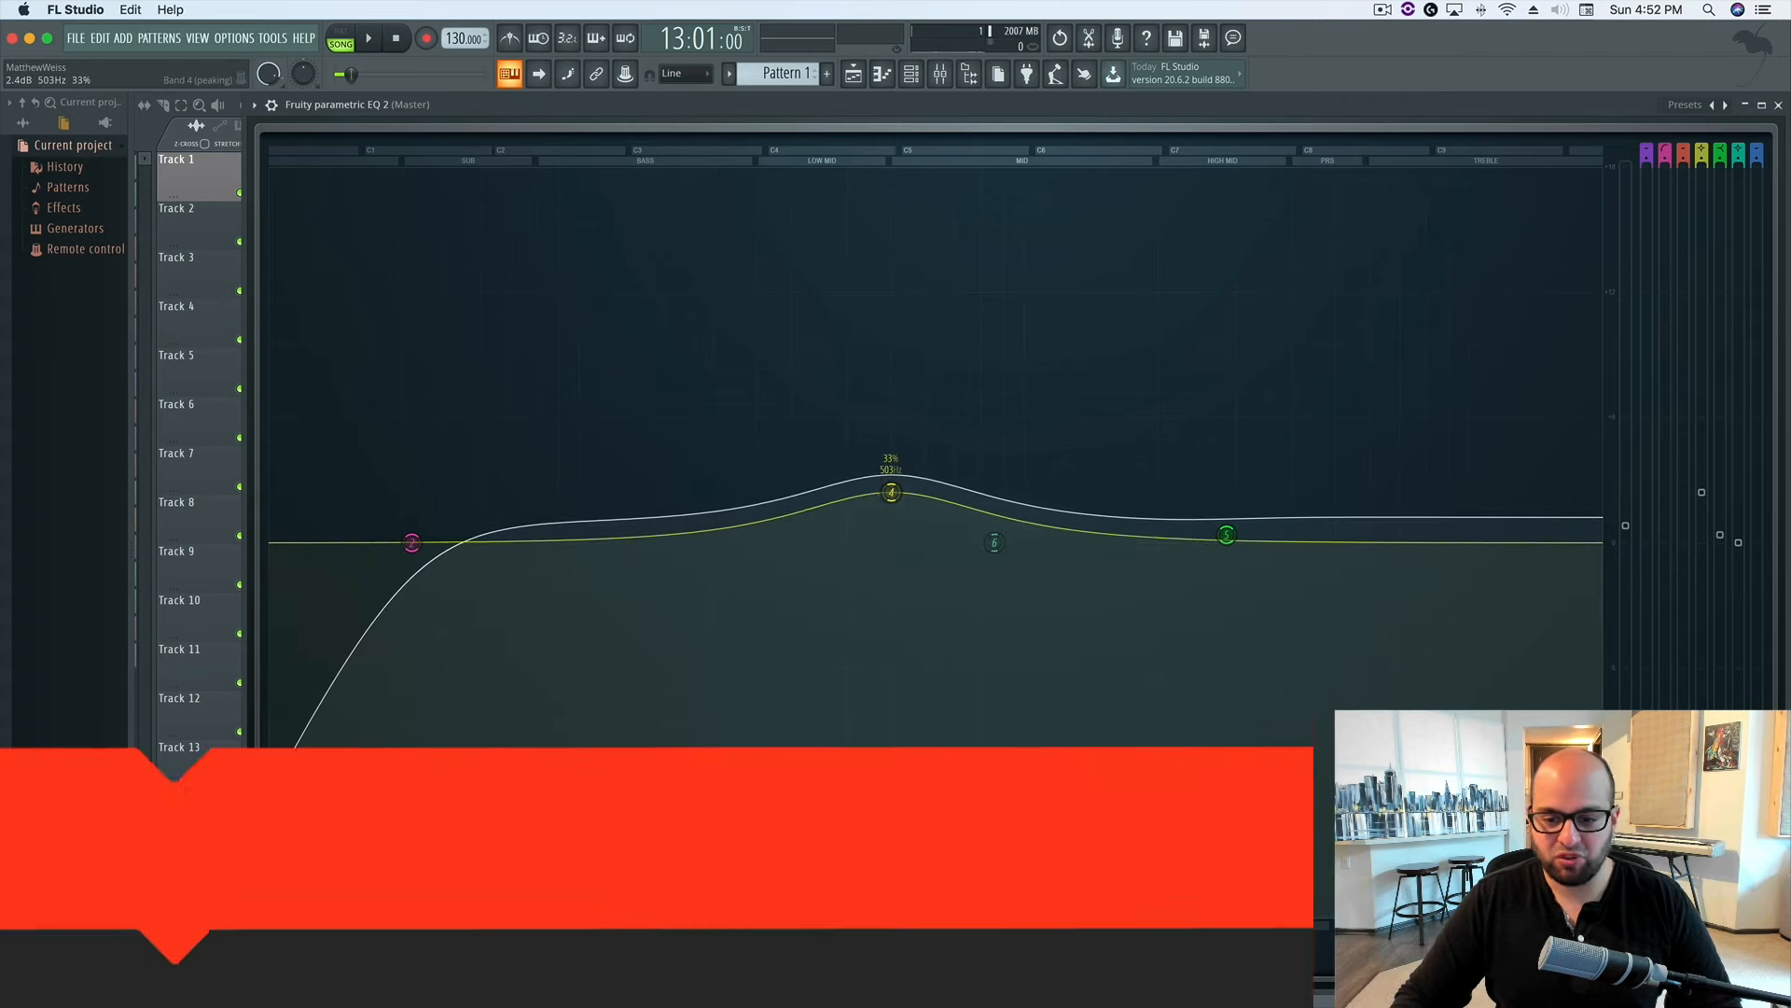
scroll(892, 492, down, 3)
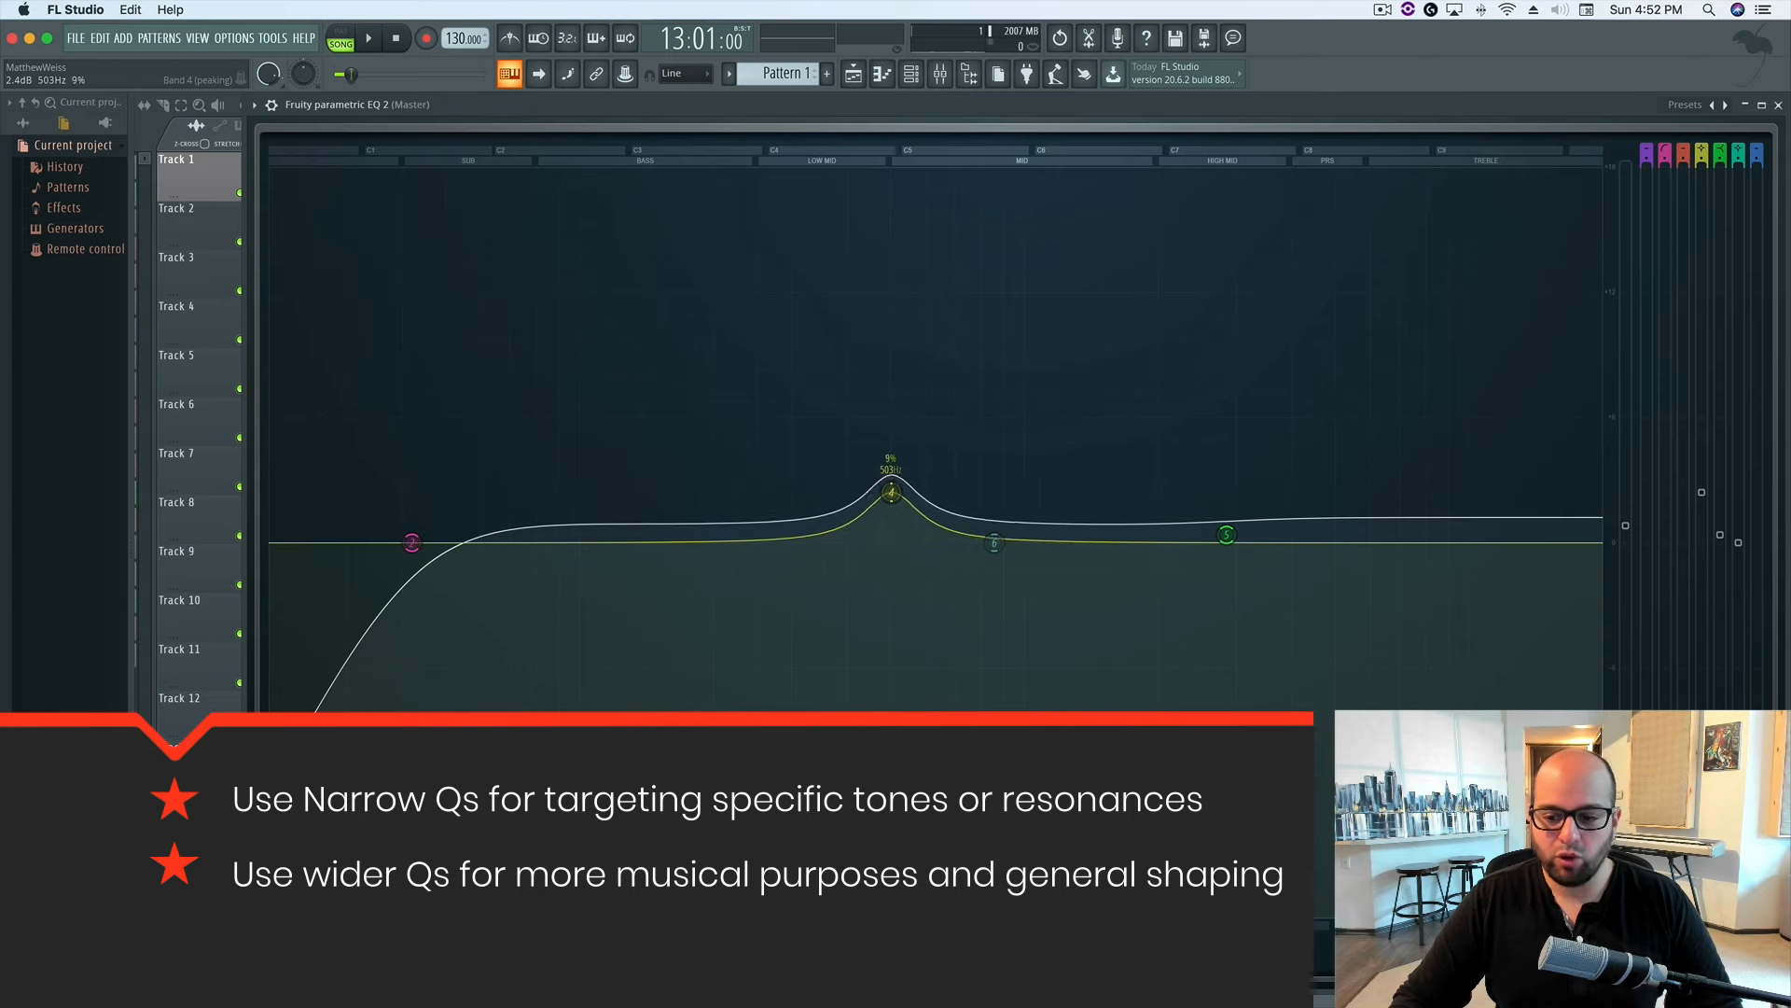
Widen band 4's bandwidth gradually to 50%.
scroll(892, 492, up, 4)
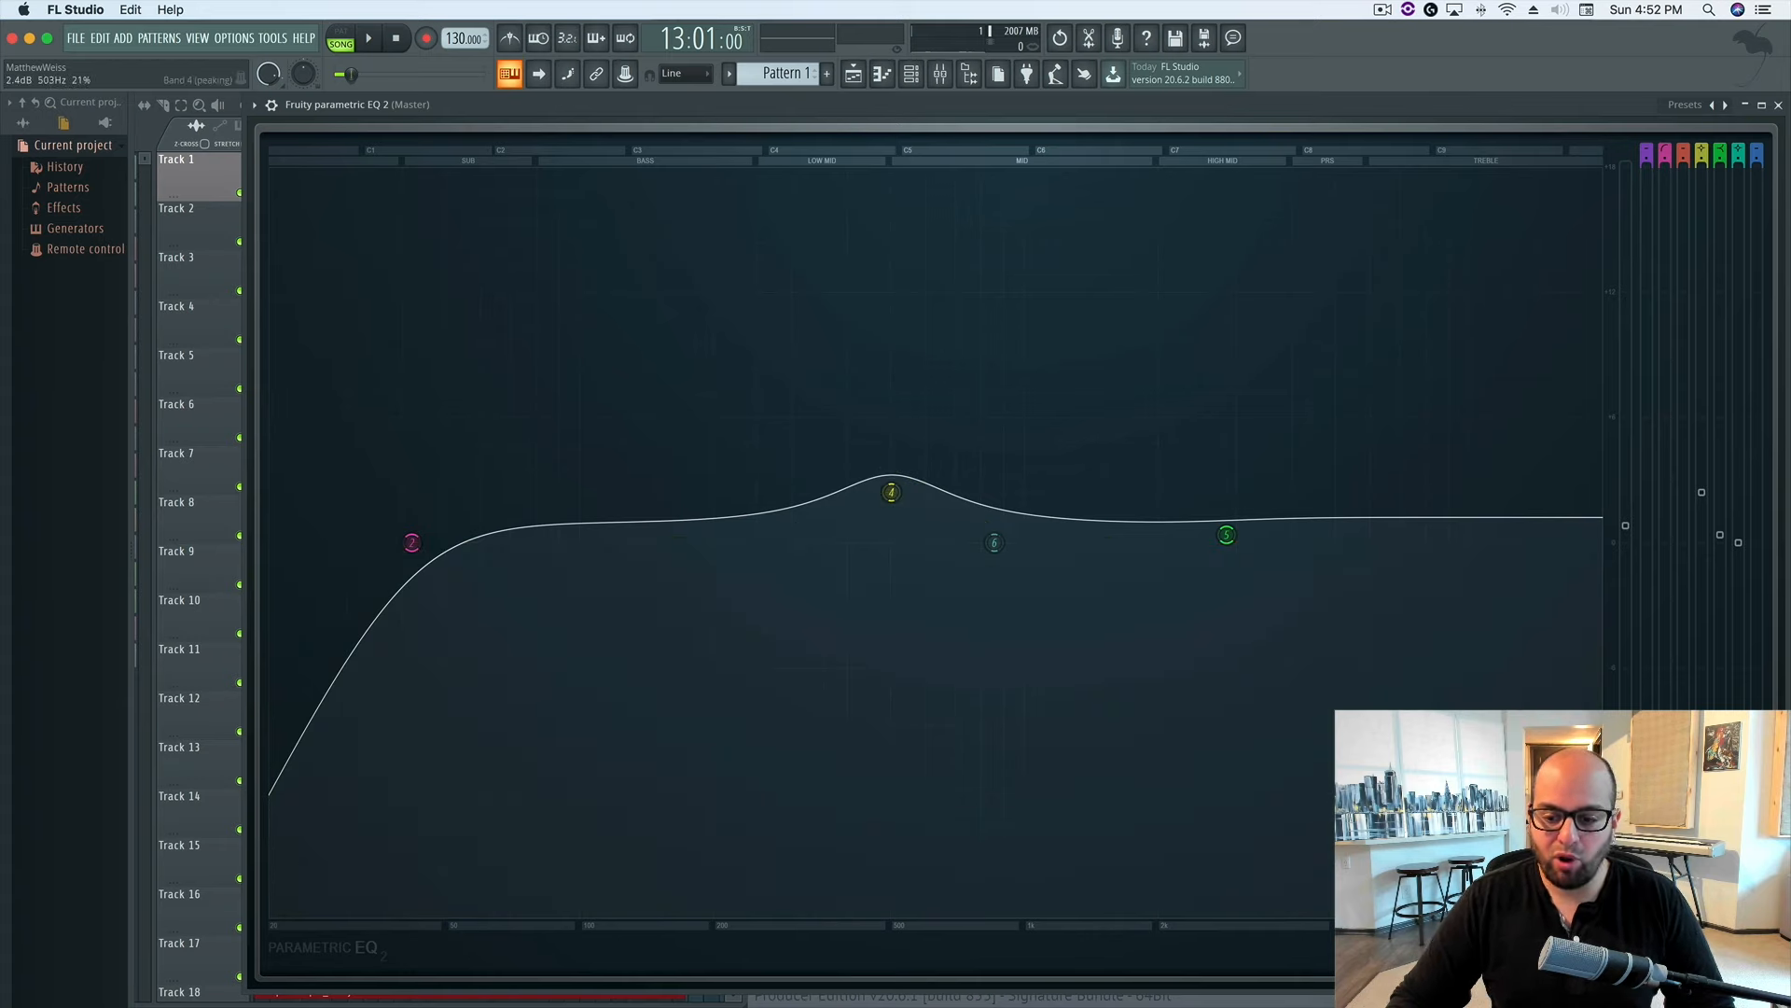
scroll(891, 492, up, 5)
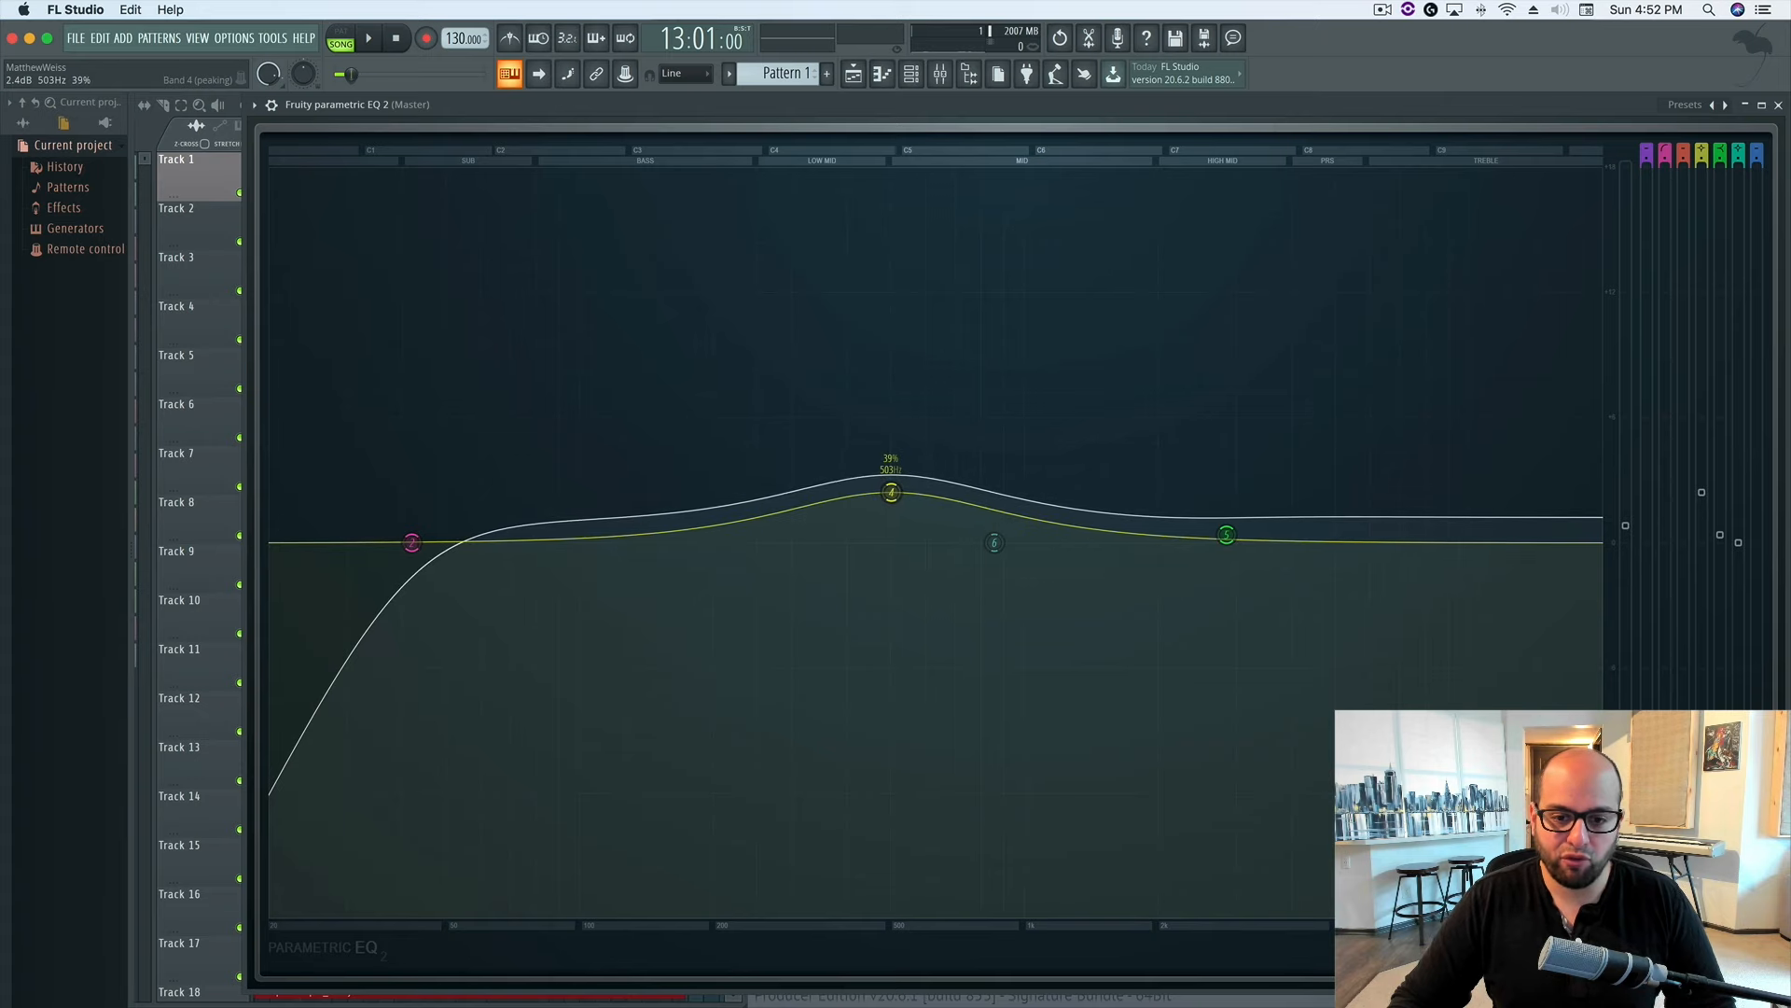
scroll(891, 492, up, 3)
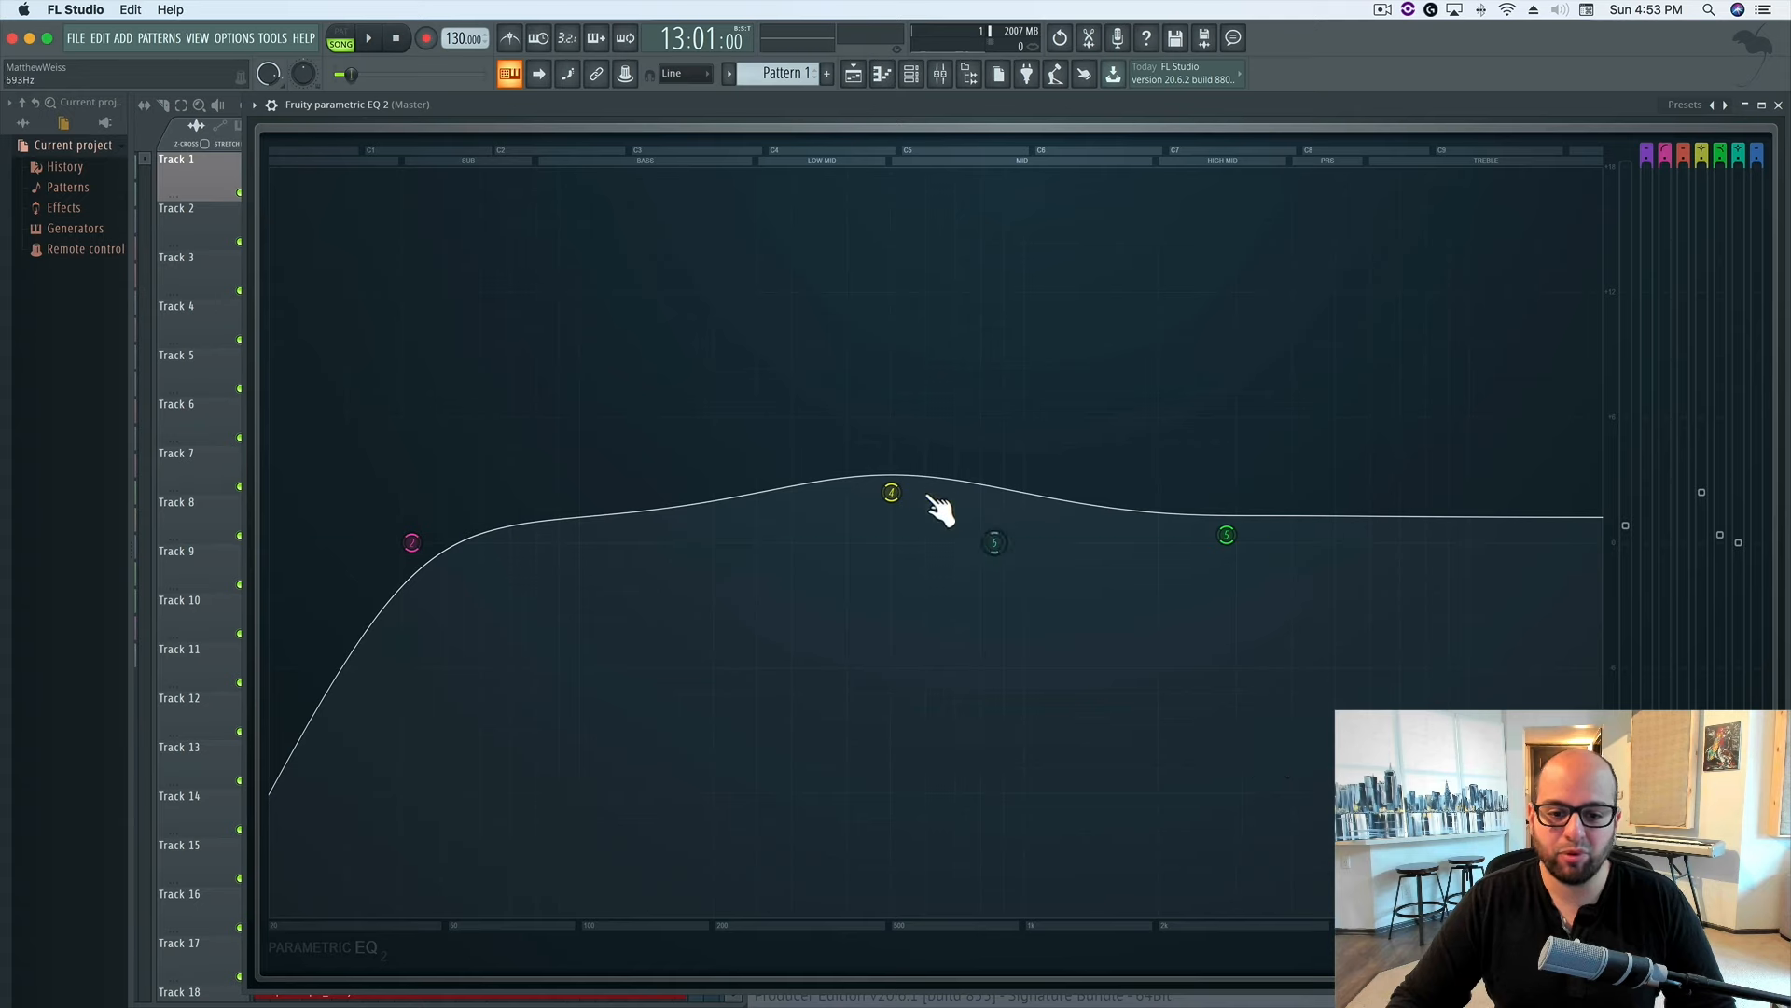
Move band 4 to 2310 Hz, turn it into a slight cut near 1830 Hz, and return it almost flat to 481 Hz.
drag(894, 495, 1185, 492)
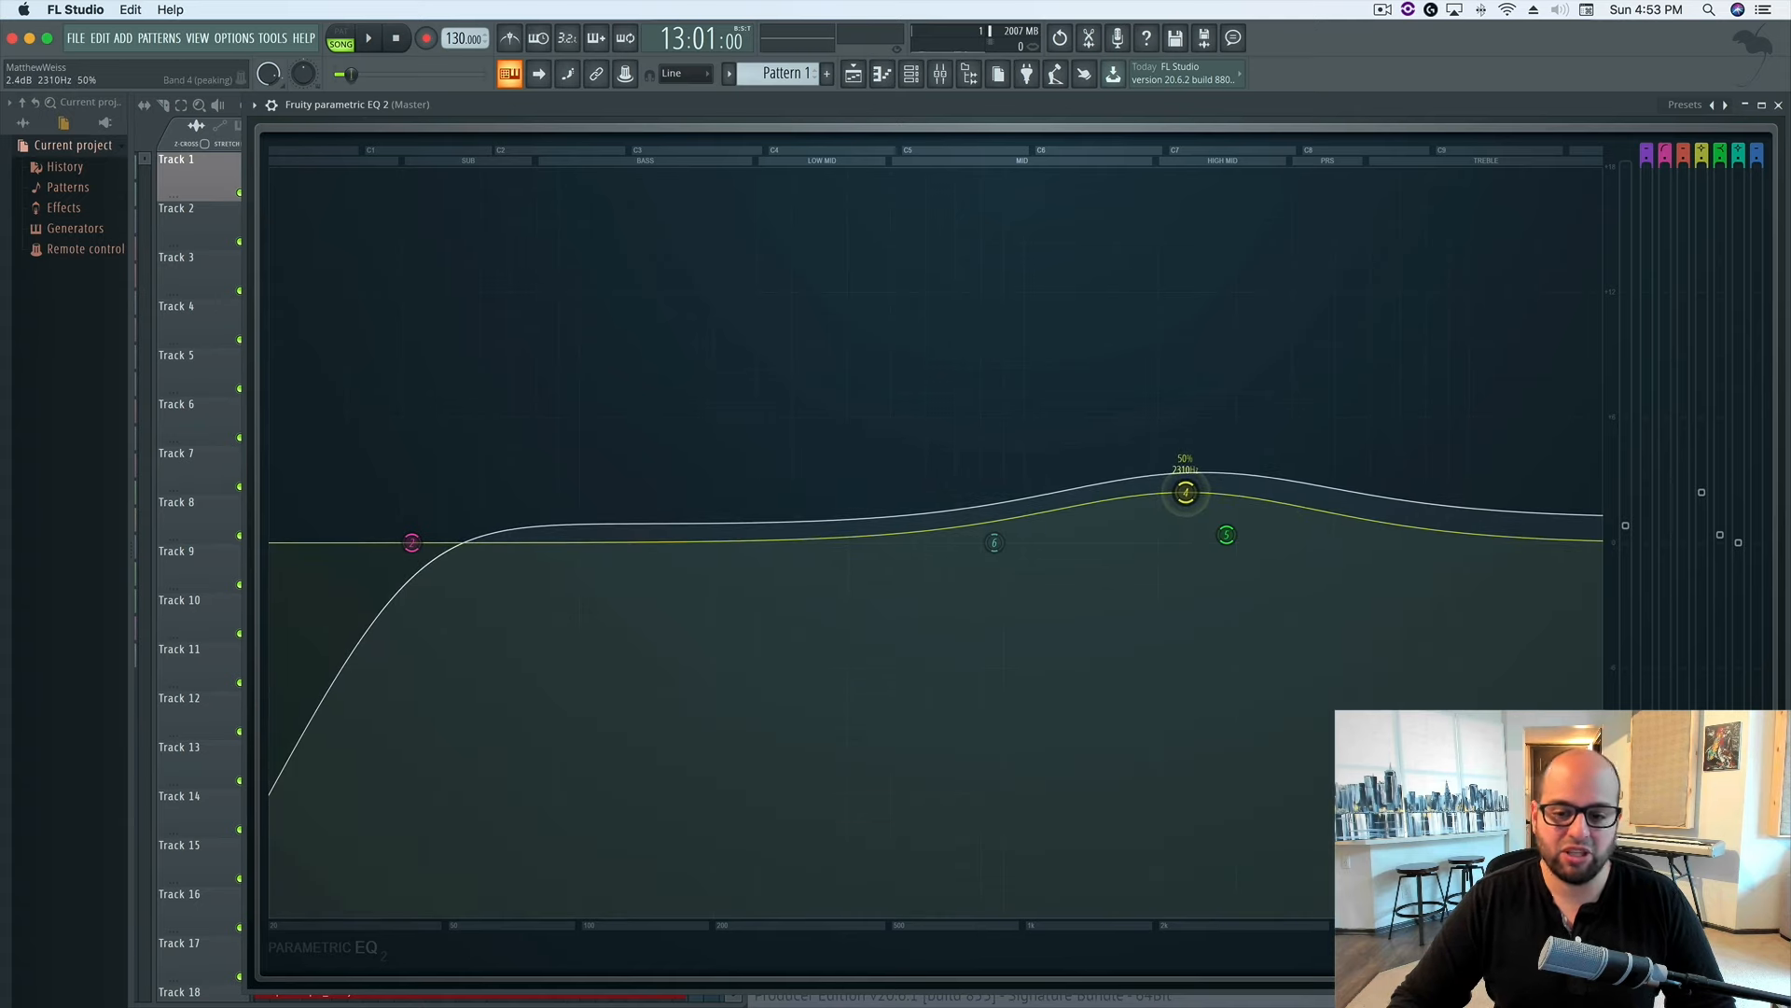
drag(1181, 495, 1141, 557)
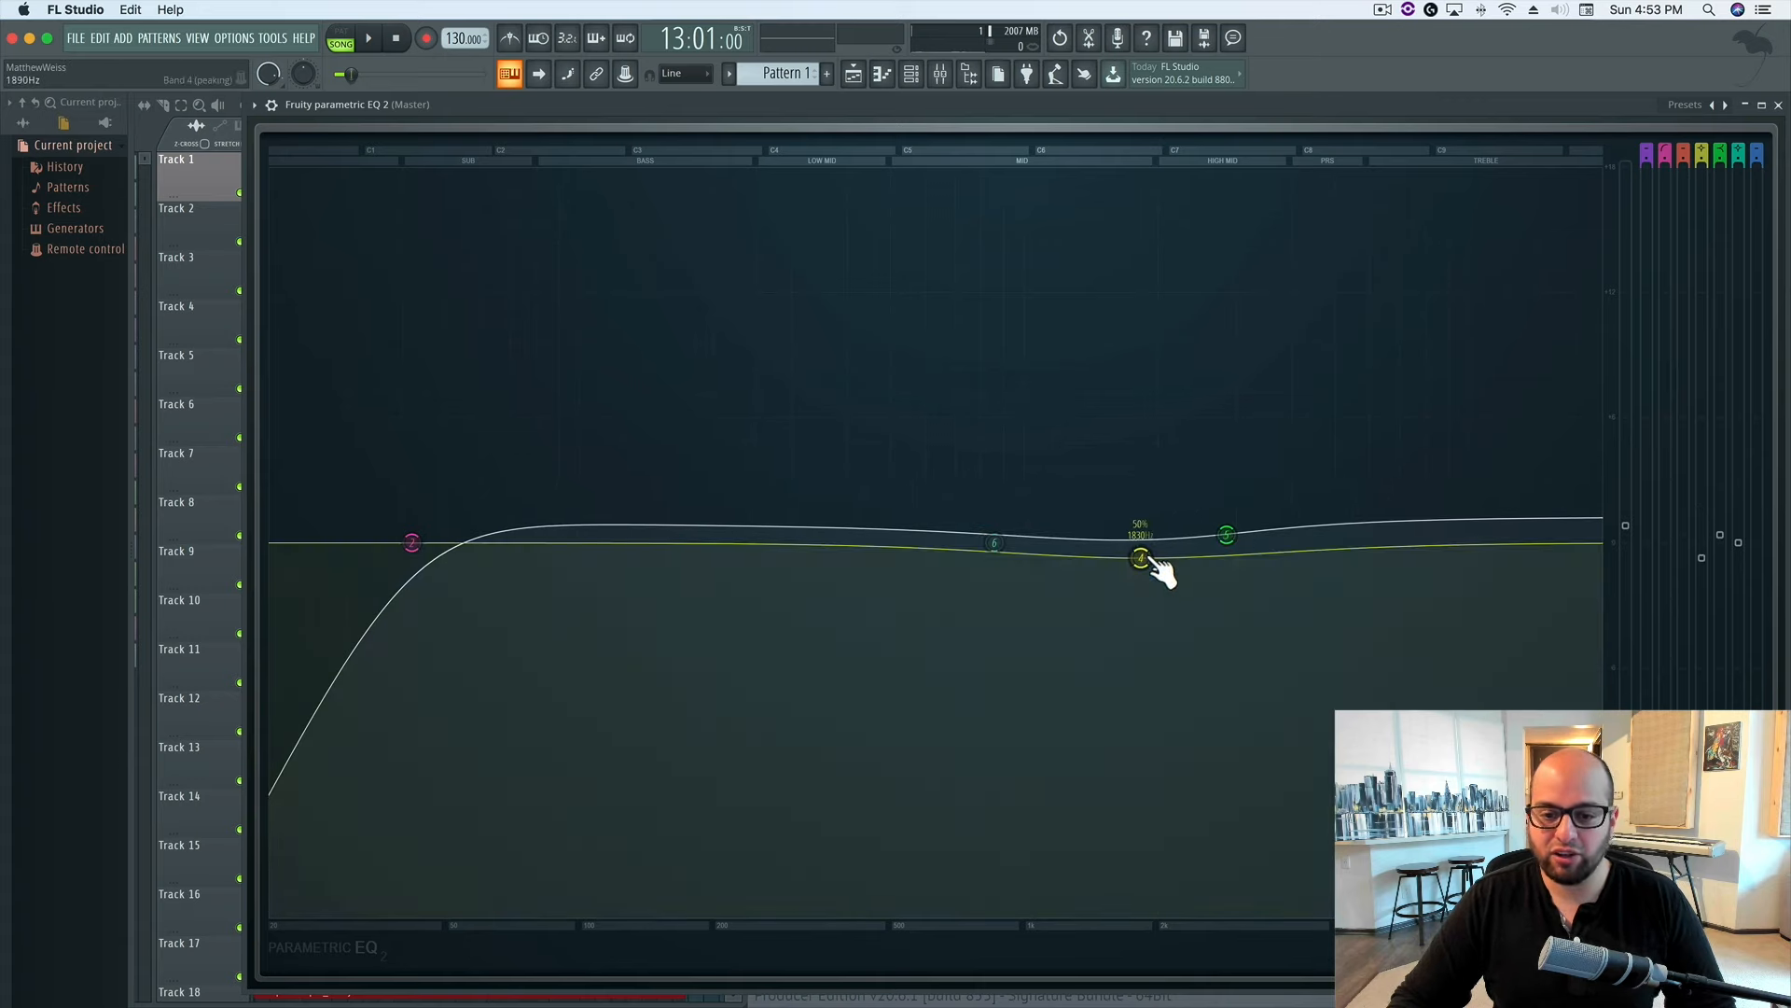
drag(1141, 557, 882, 538)
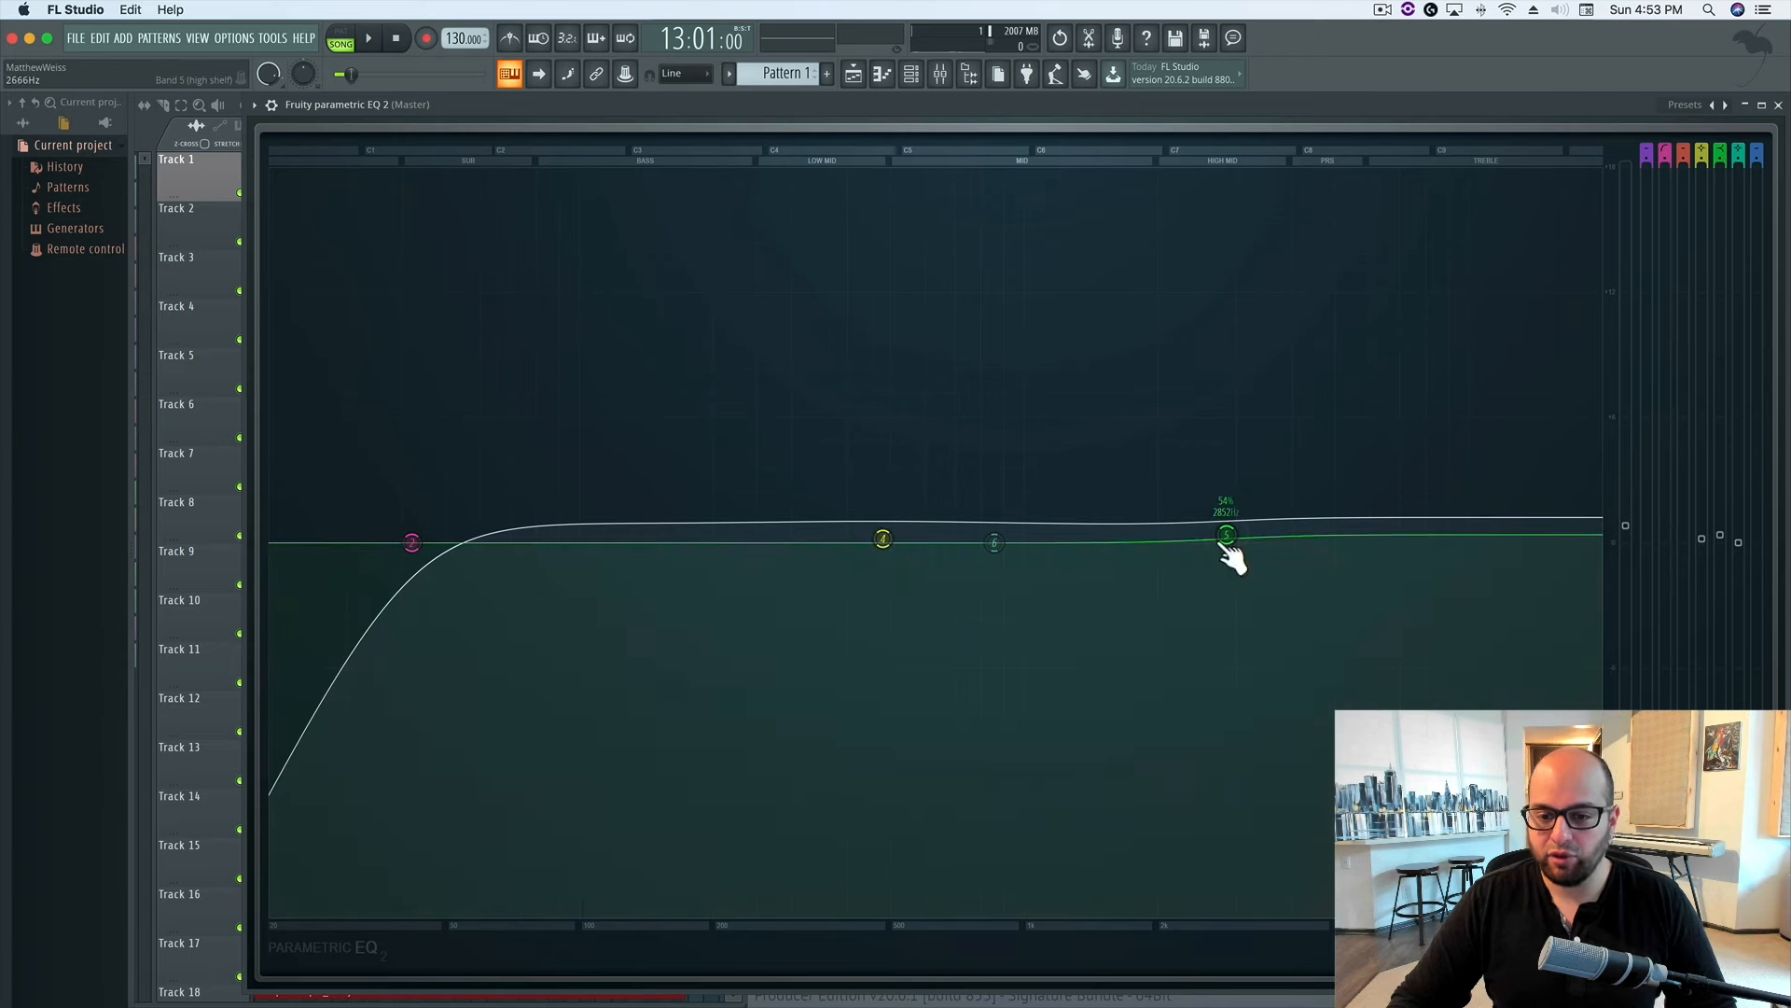
Boost band 5's high shelf to 4.1 dB at 2910 Hz and narrow its bandwidth to 0%.
drag(1227, 534, 1230, 458)
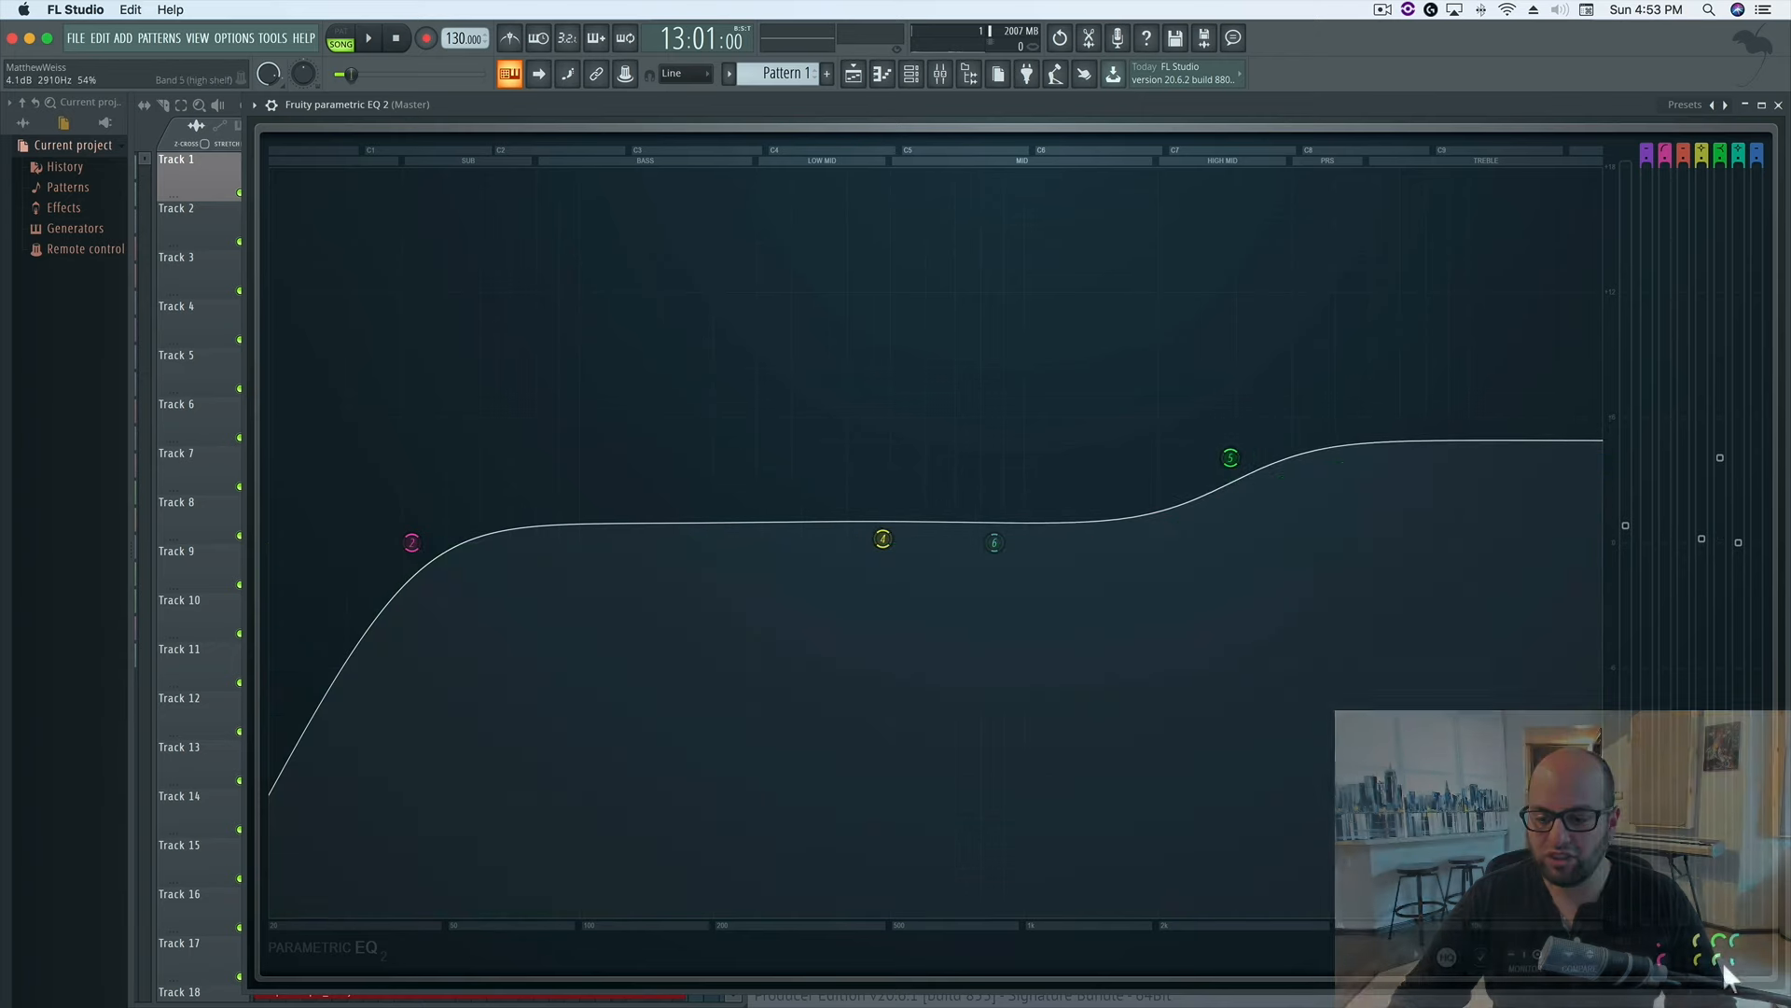
drag(1719, 960, 1719, 959)
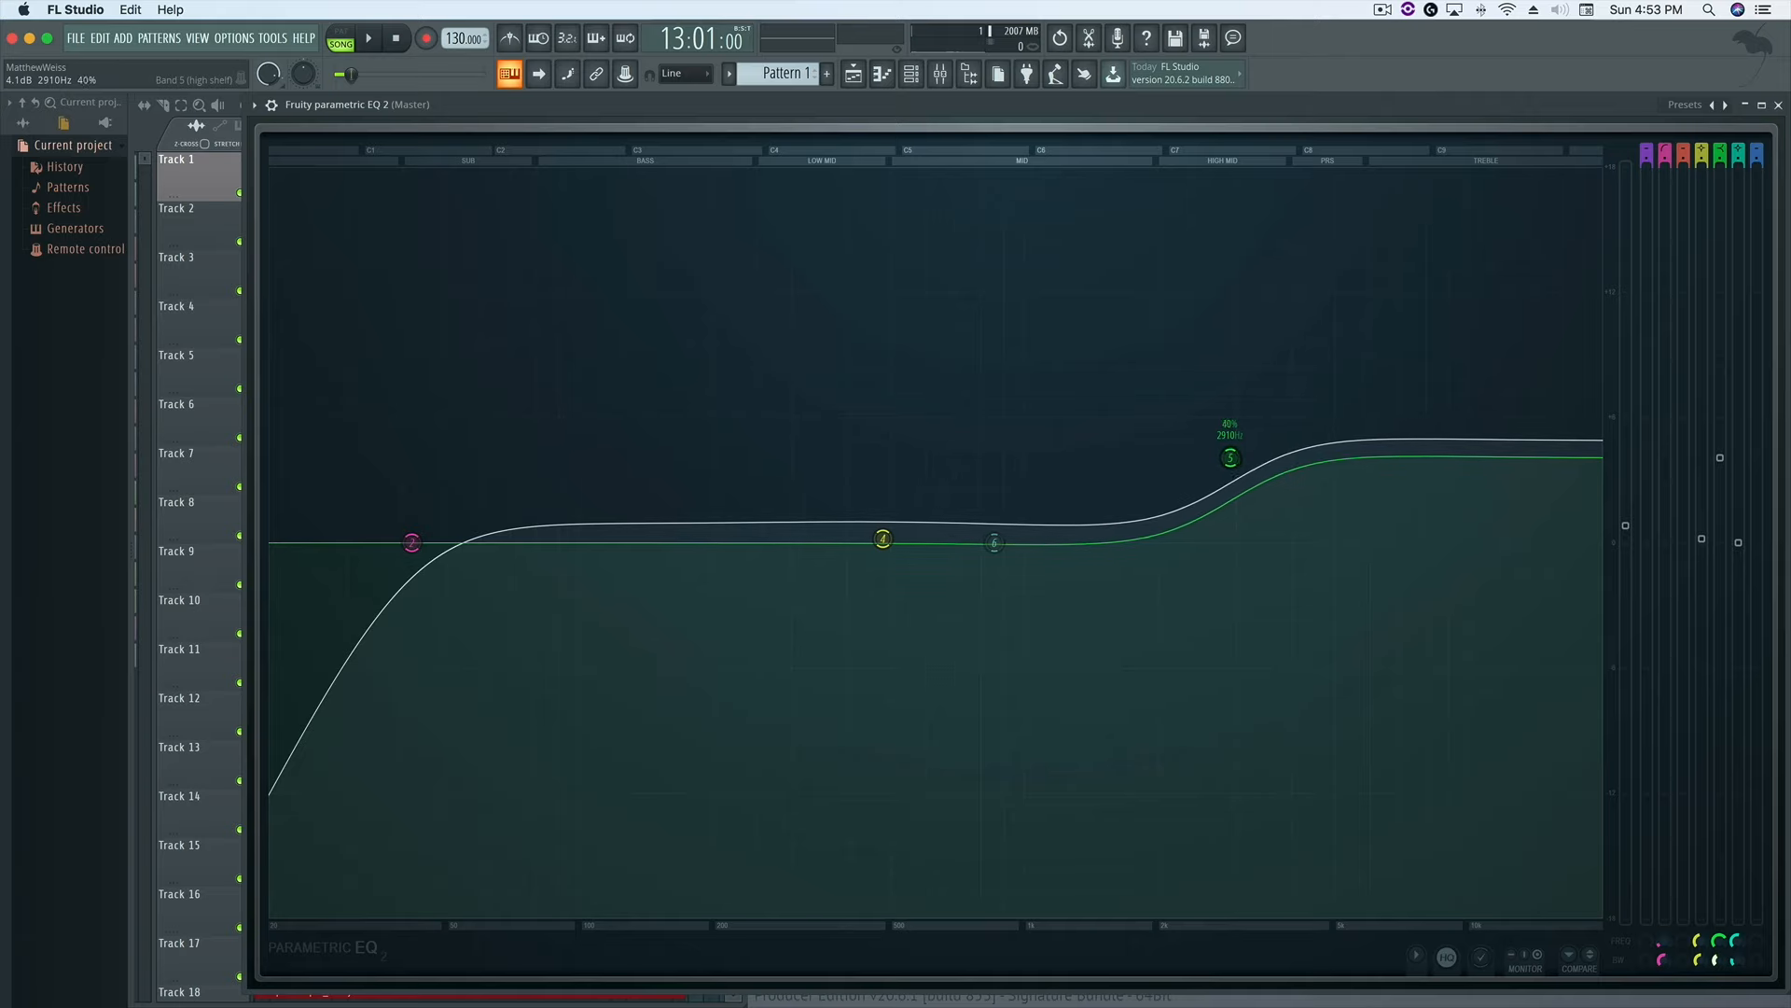
drag(1719, 959, 1718, 970)
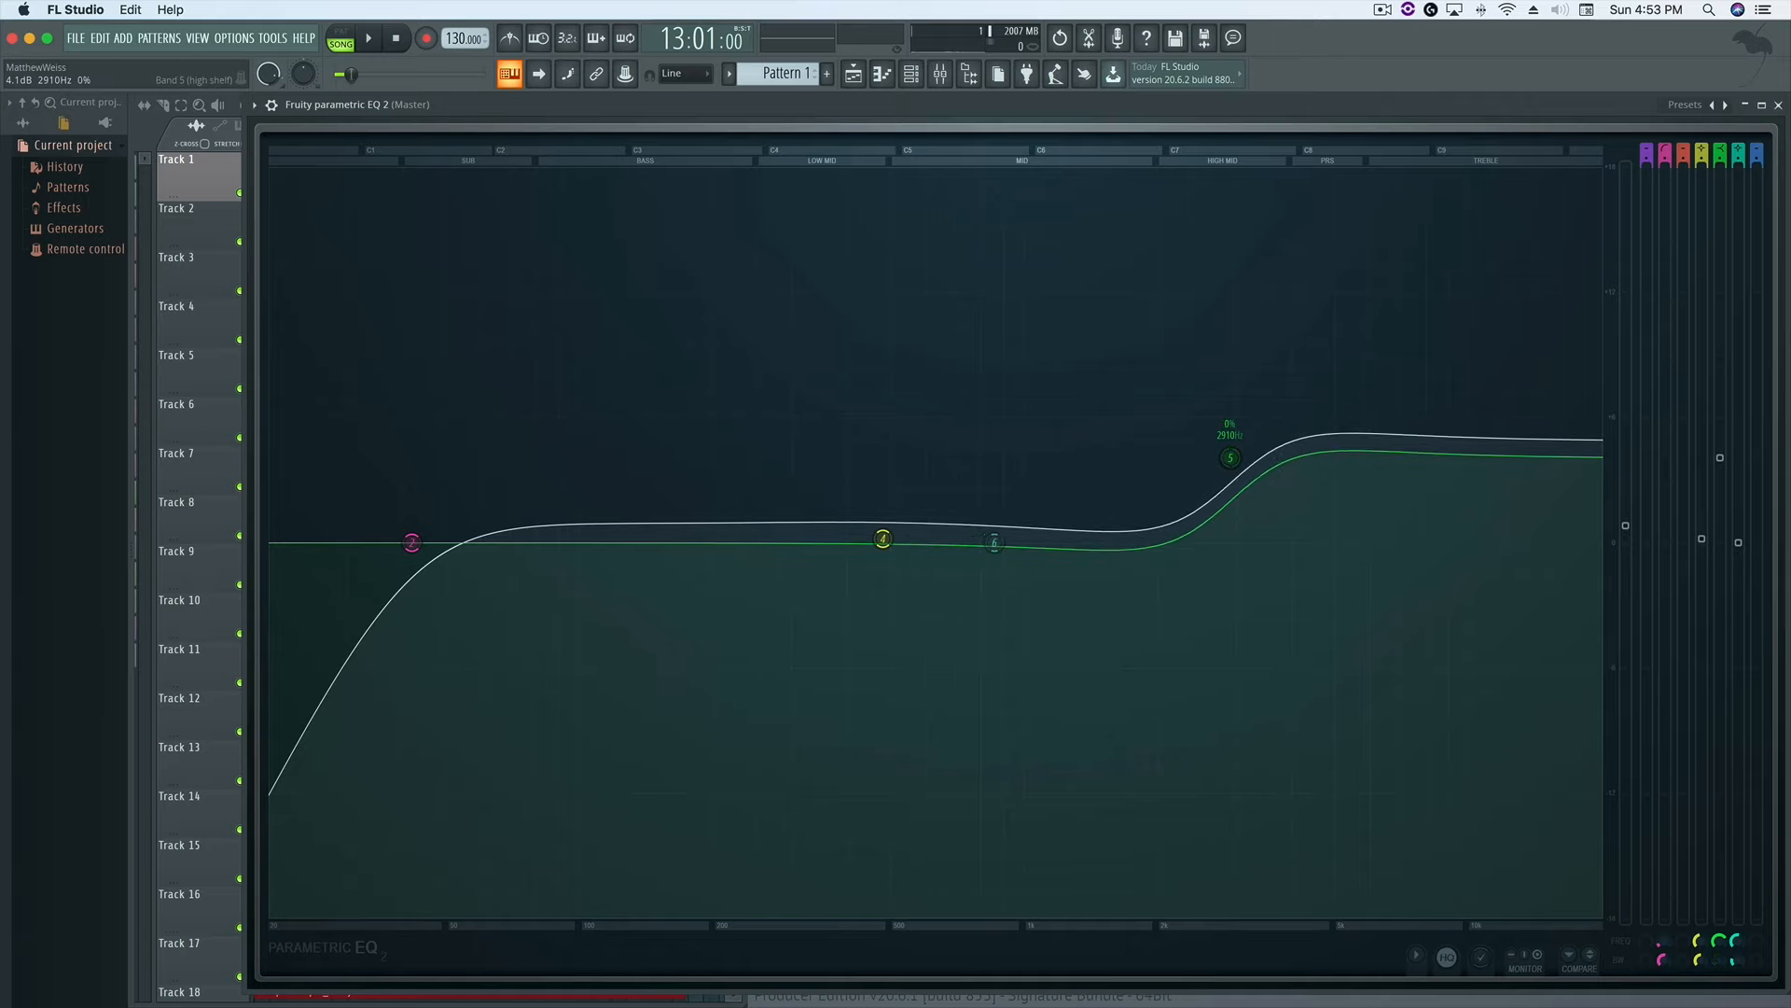
Widen band 5's bandwidth fully and move the shelf to a 3.1 dB boost at 3851 Hz.
mouse_move(1718, 970)
mouse_down()
mouse_move(1719, 920)
mouse_move(1718, 965)
mouse_up()
mouse_move(1719, 965)
mouse_down()
mouse_move(1719, 923)
mouse_move(1721, 966)
mouse_up()
drag(1231, 457, 1285, 478)
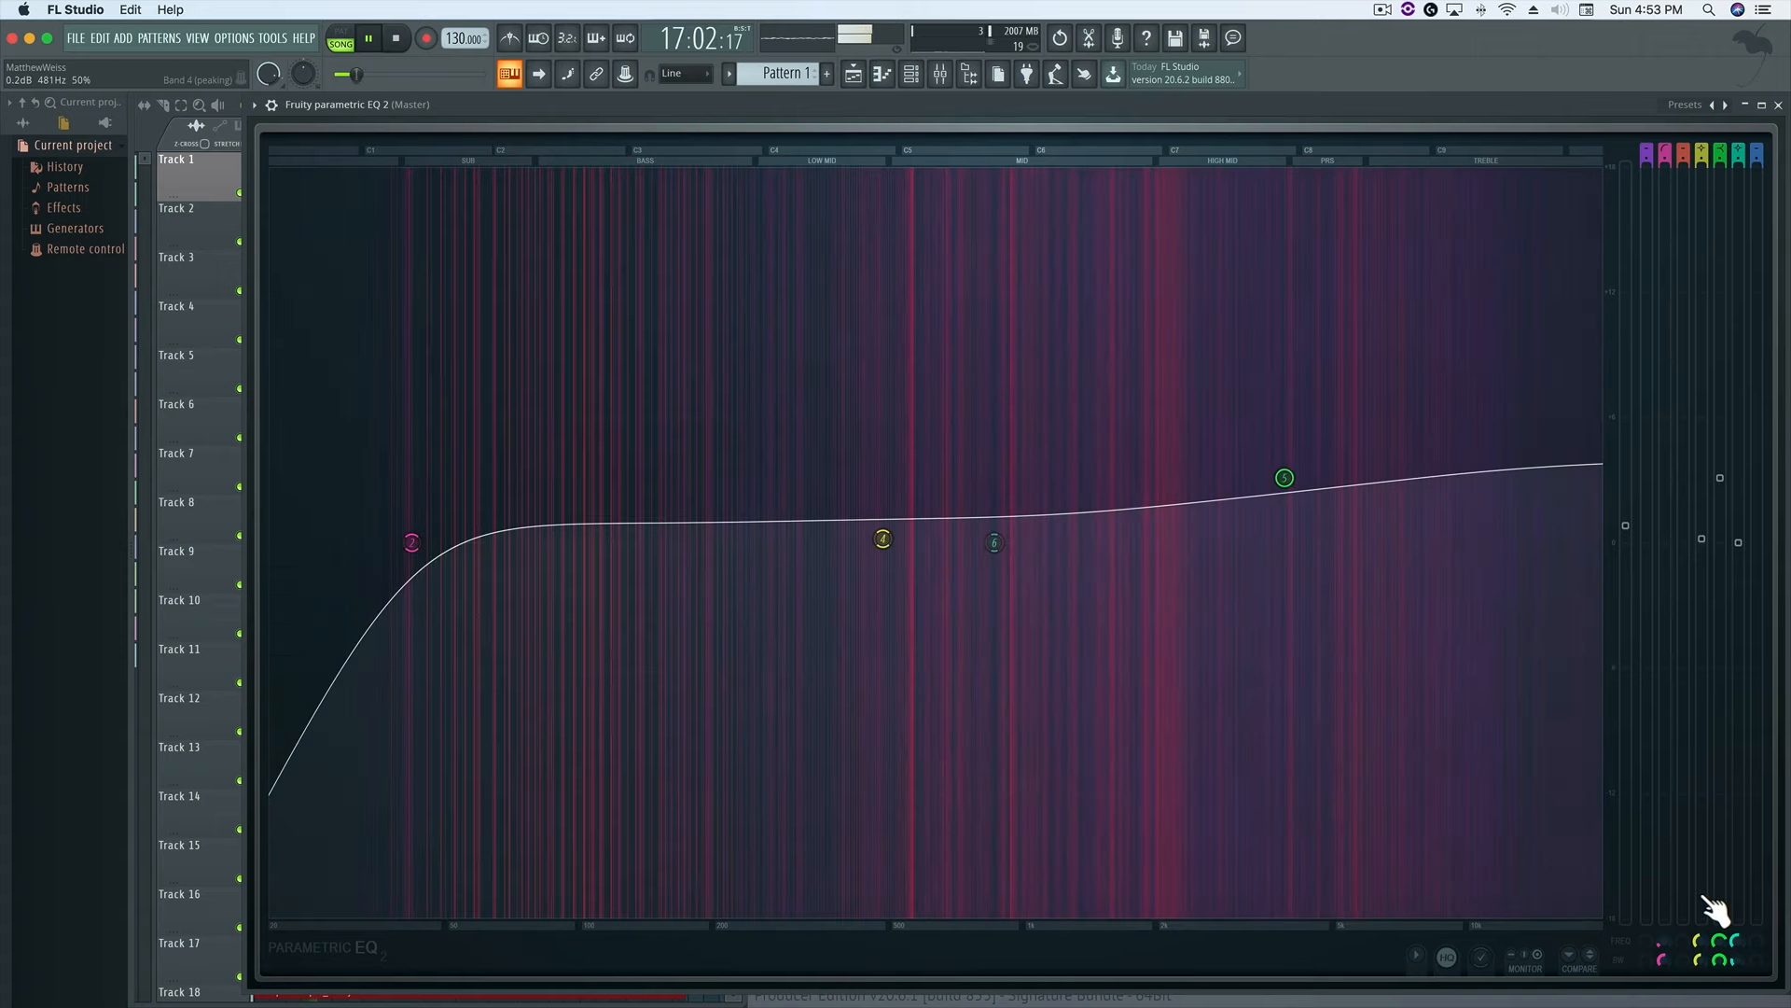
Audition the song with band 5's bandwidth narrowed to its minimum, stop playback, and set the bandwidth to 29%.
key(space)
drag(1720, 958, 1719, 1003)
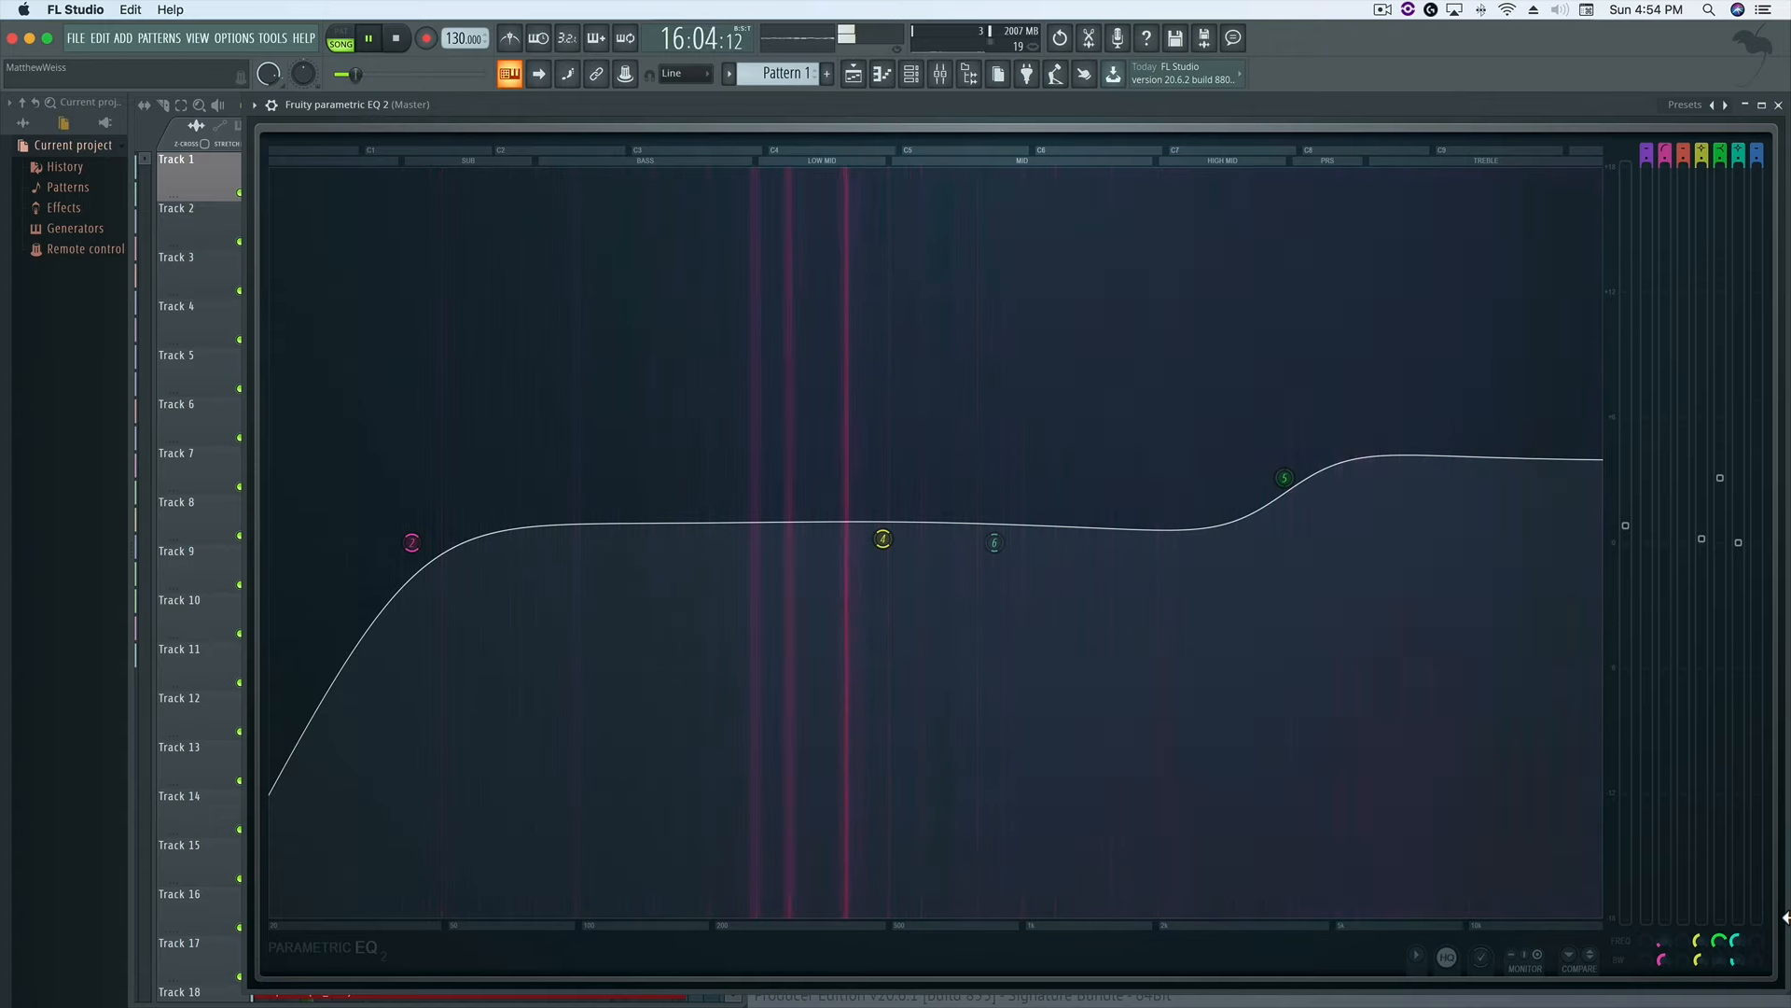
key(space)
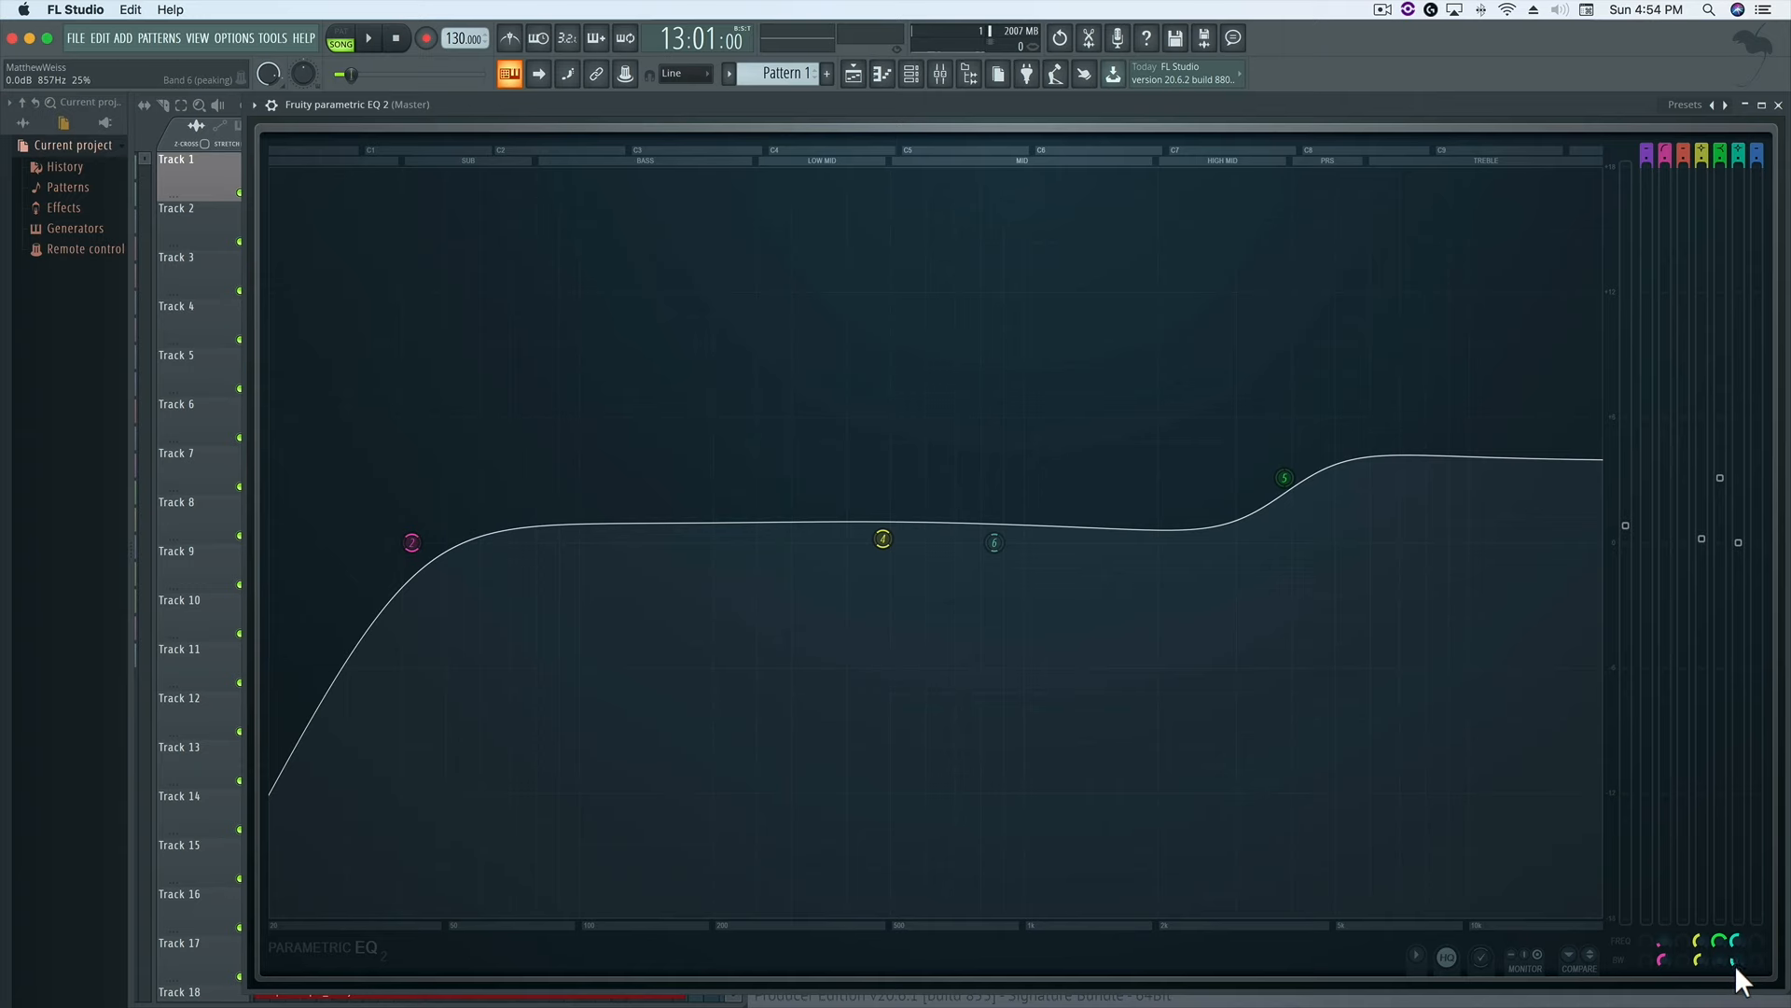
click(1285, 477)
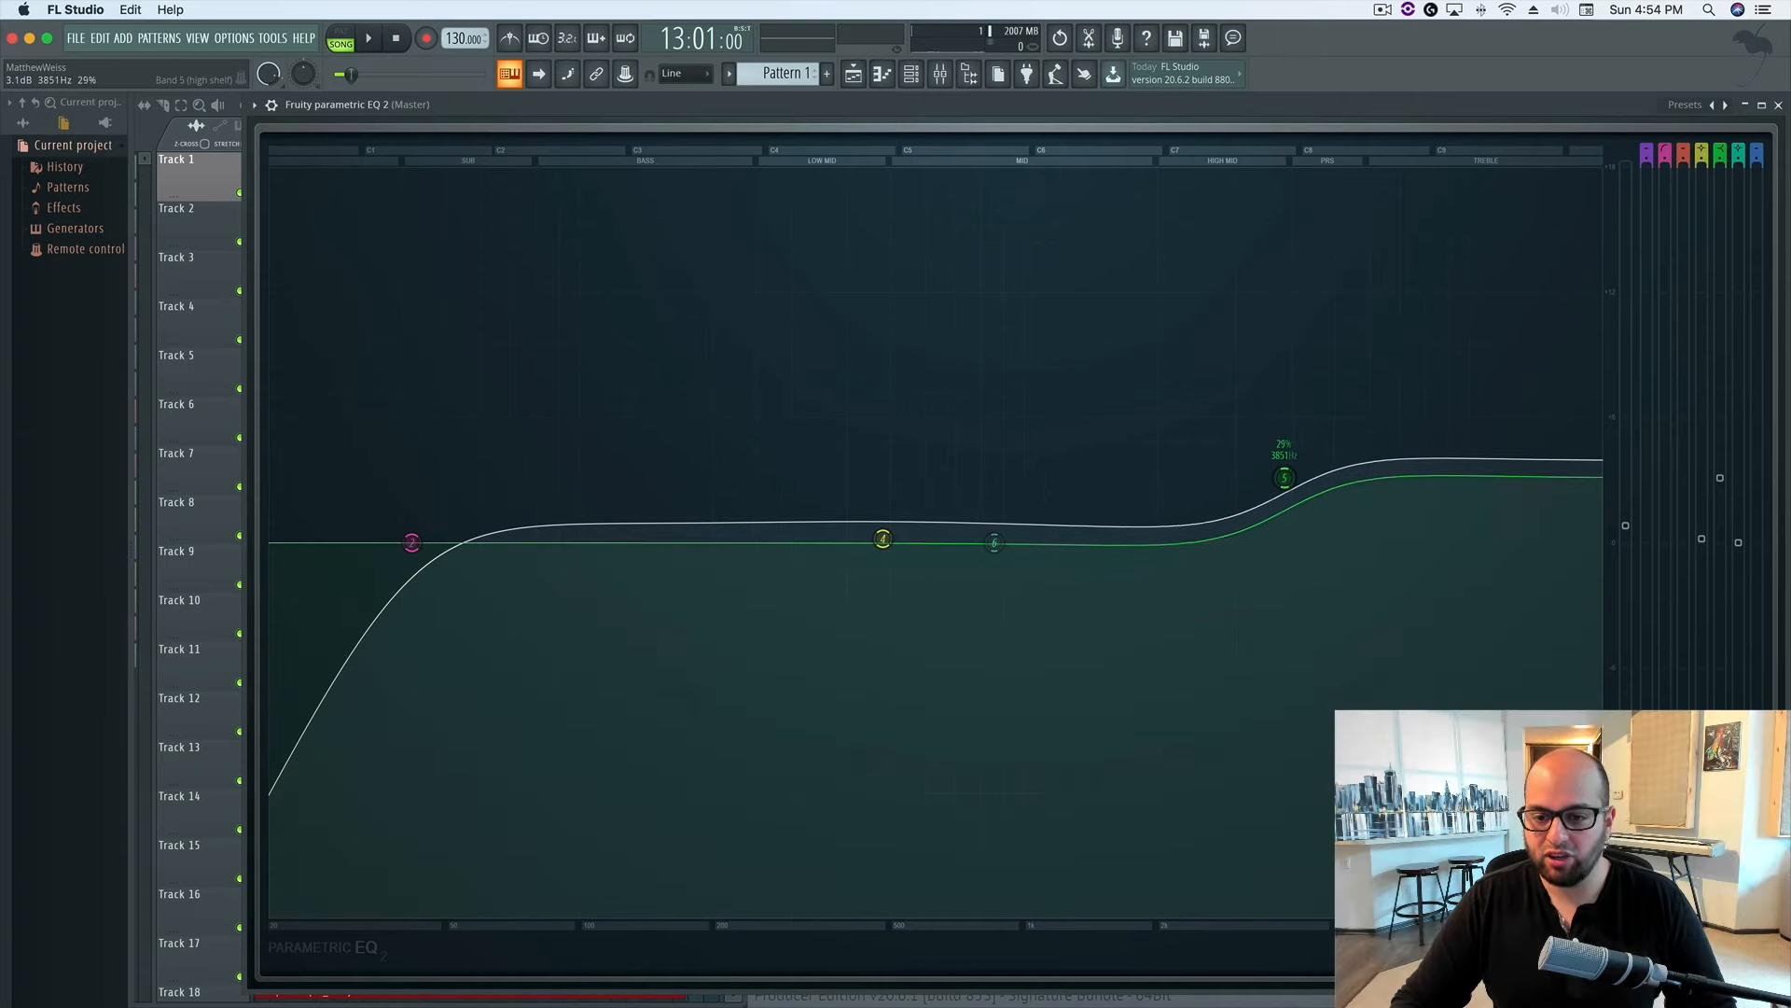
Widen band 5's high-shelf bandwidth past 85%, audition the song with the gentler slope, and stop playback.
scroll(1285, 478, up, 10)
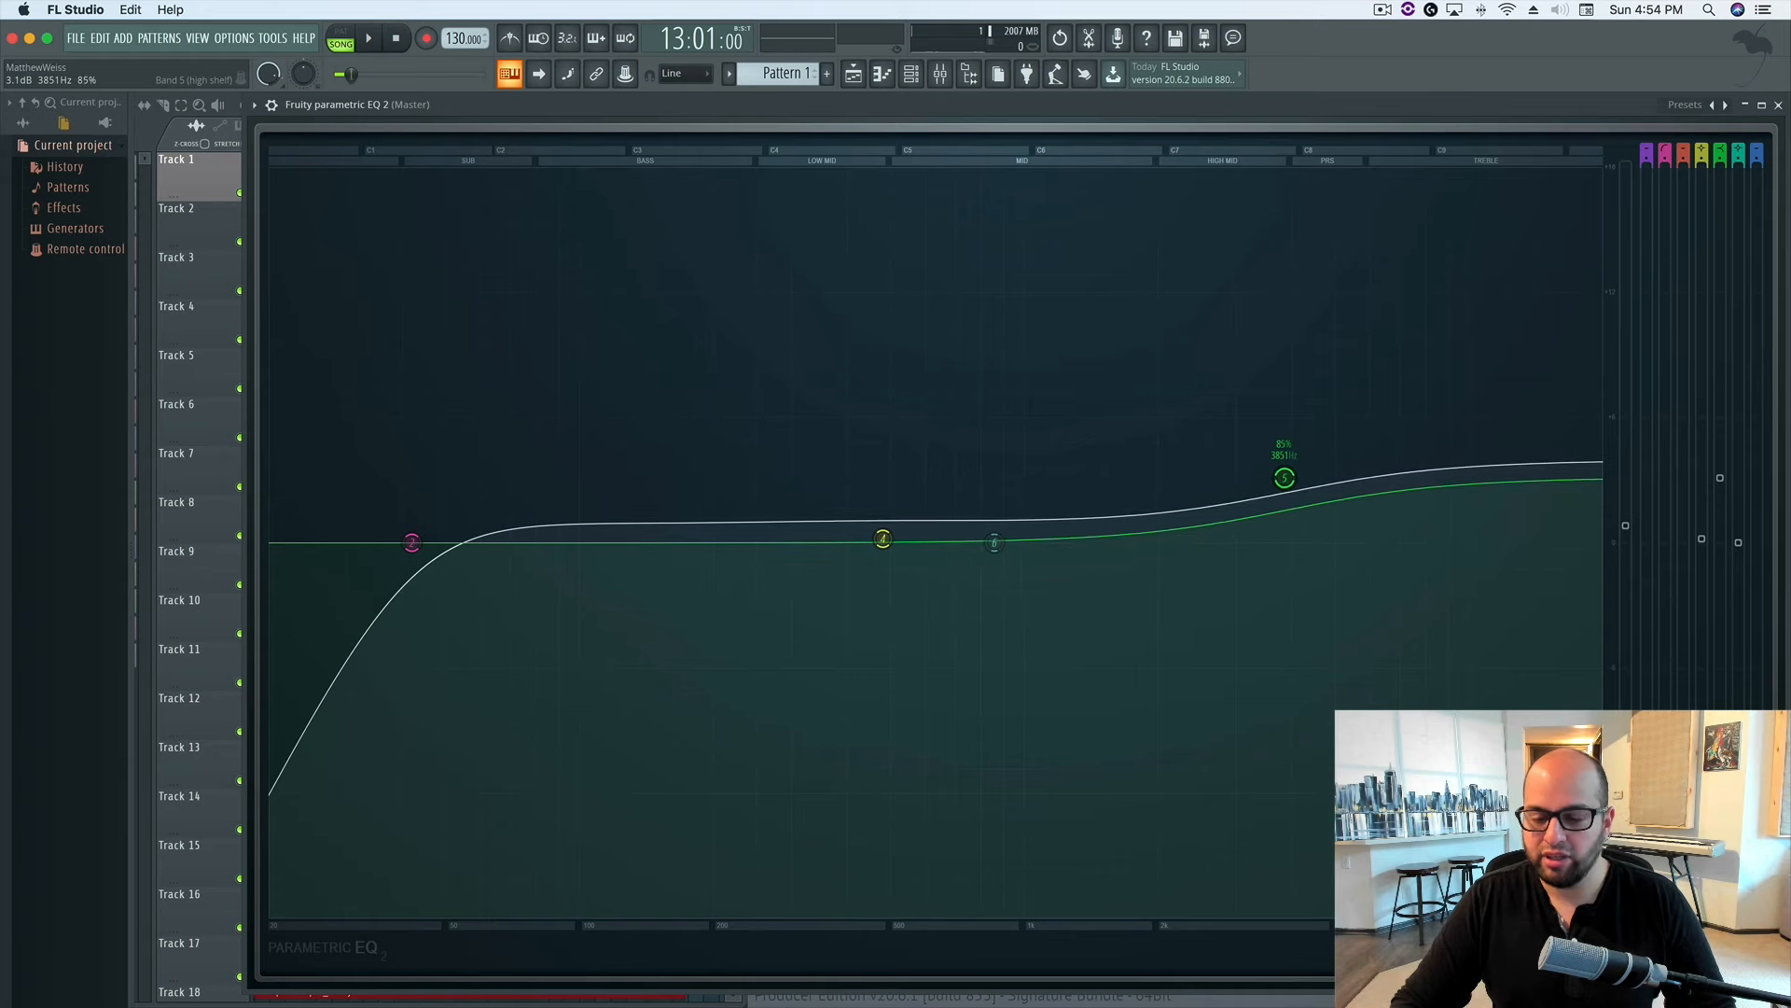
scroll(1285, 478, up, 2)
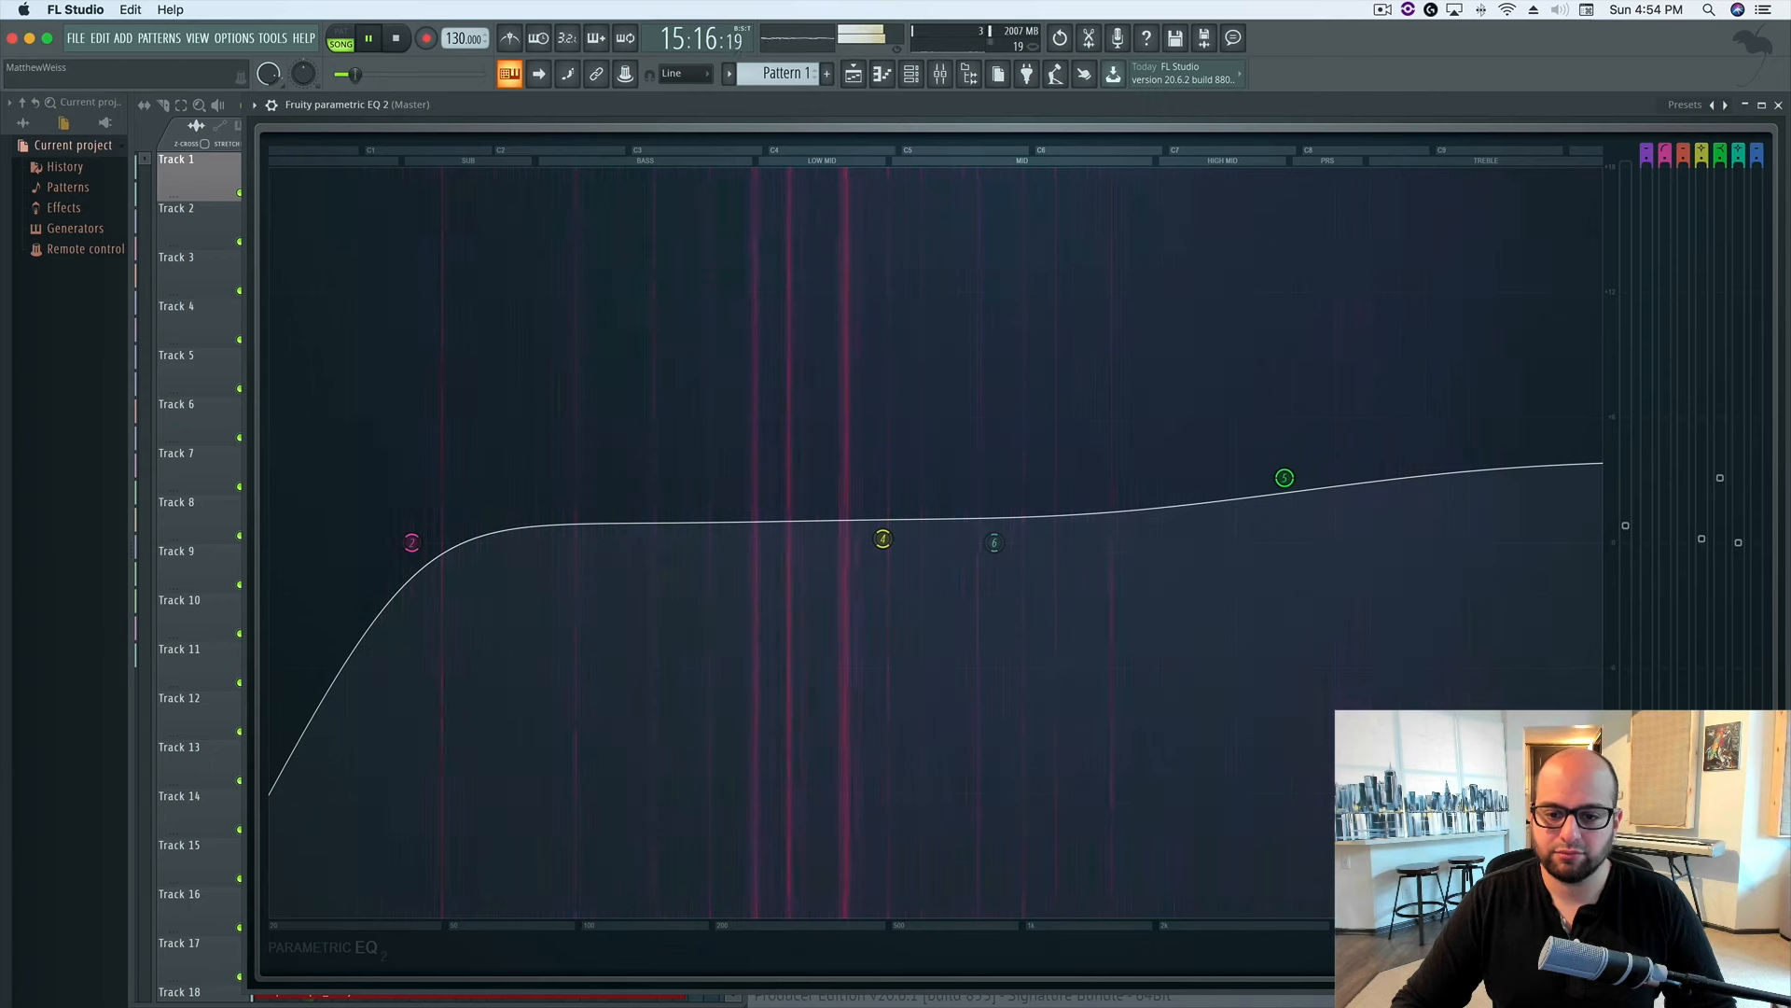
key(space)
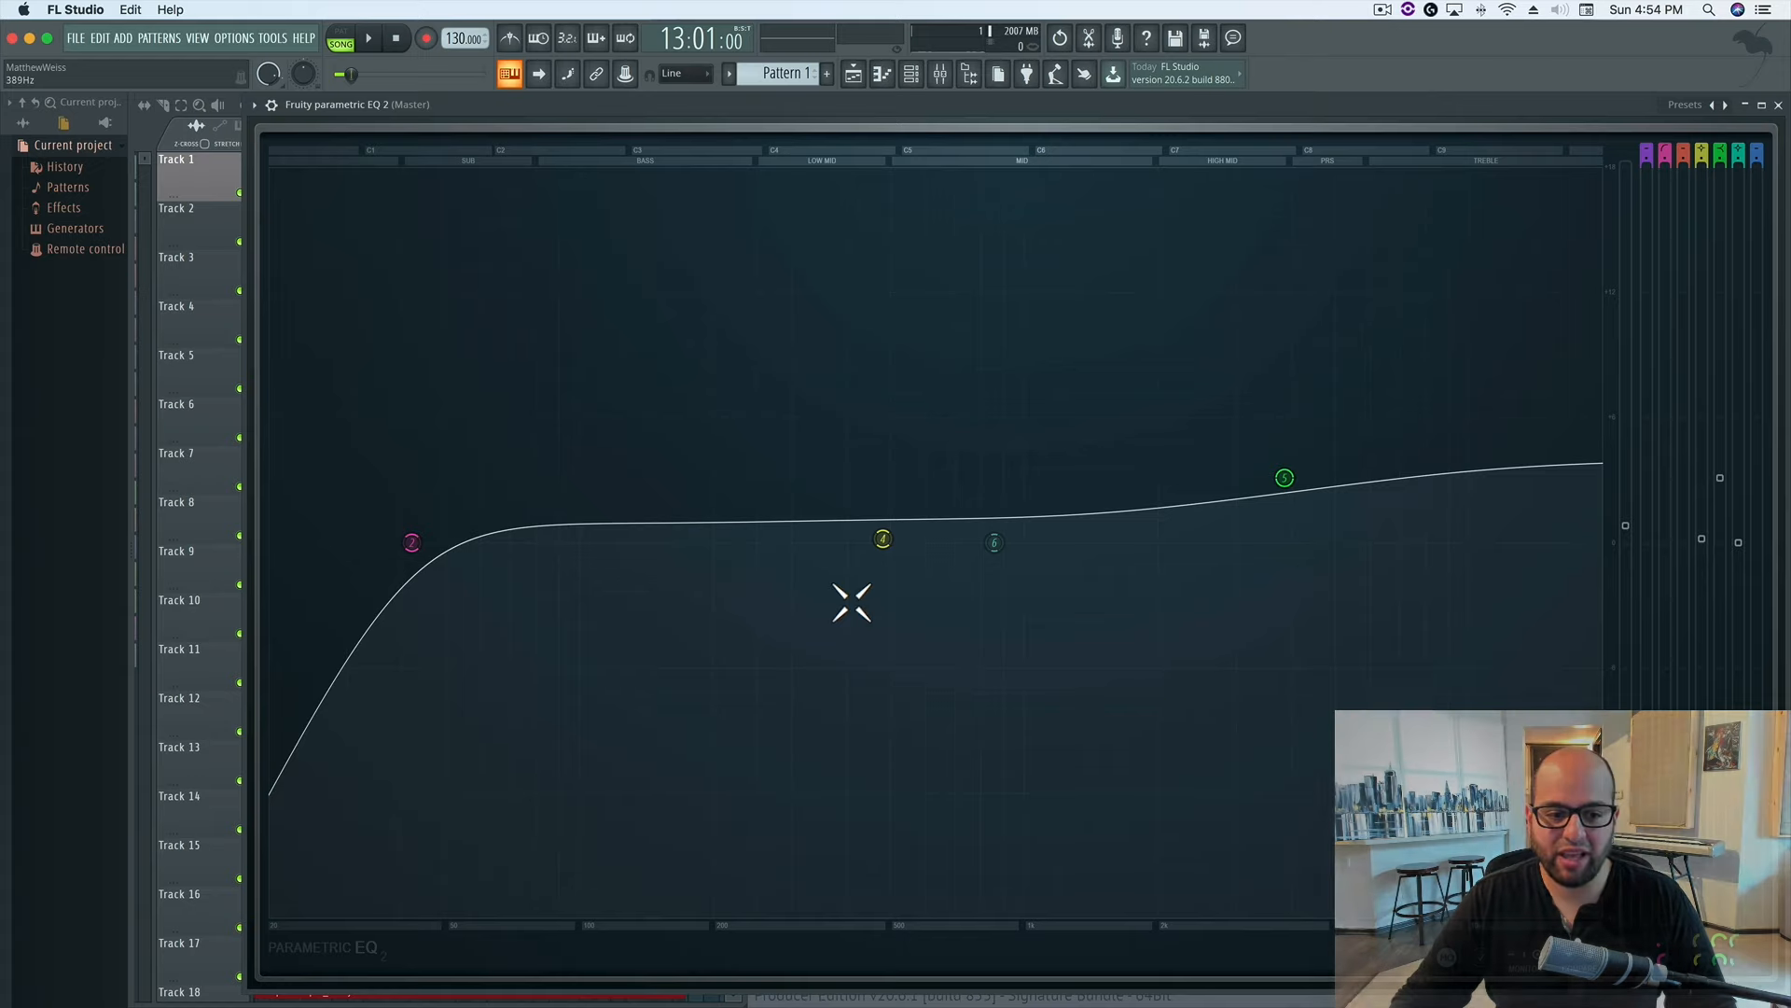
Move band 2's high pass up to 123 Hz, narrow its bandwidth to 40%, audition the song, and stop playback.
drag(411, 542, 619, 542)
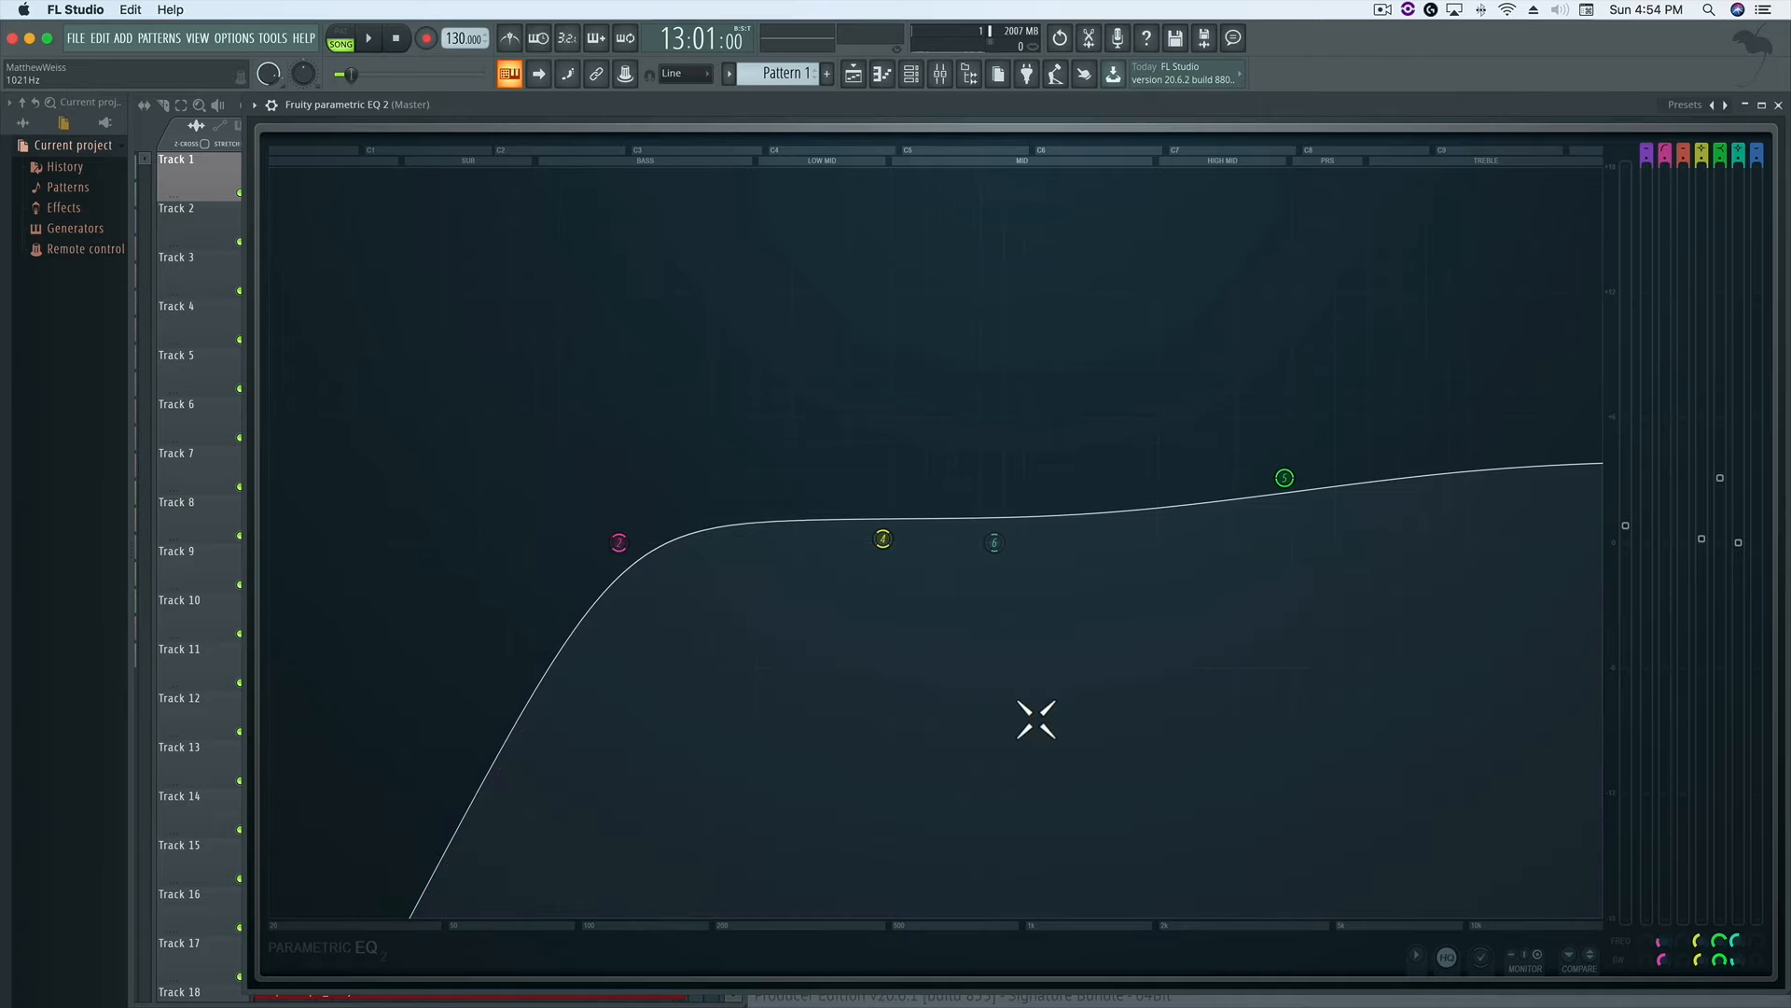
mouse_move(1666, 954)
mouse_down()
mouse_move(1665, 932)
mouse_move(1664, 954)
mouse_up()
key(space)
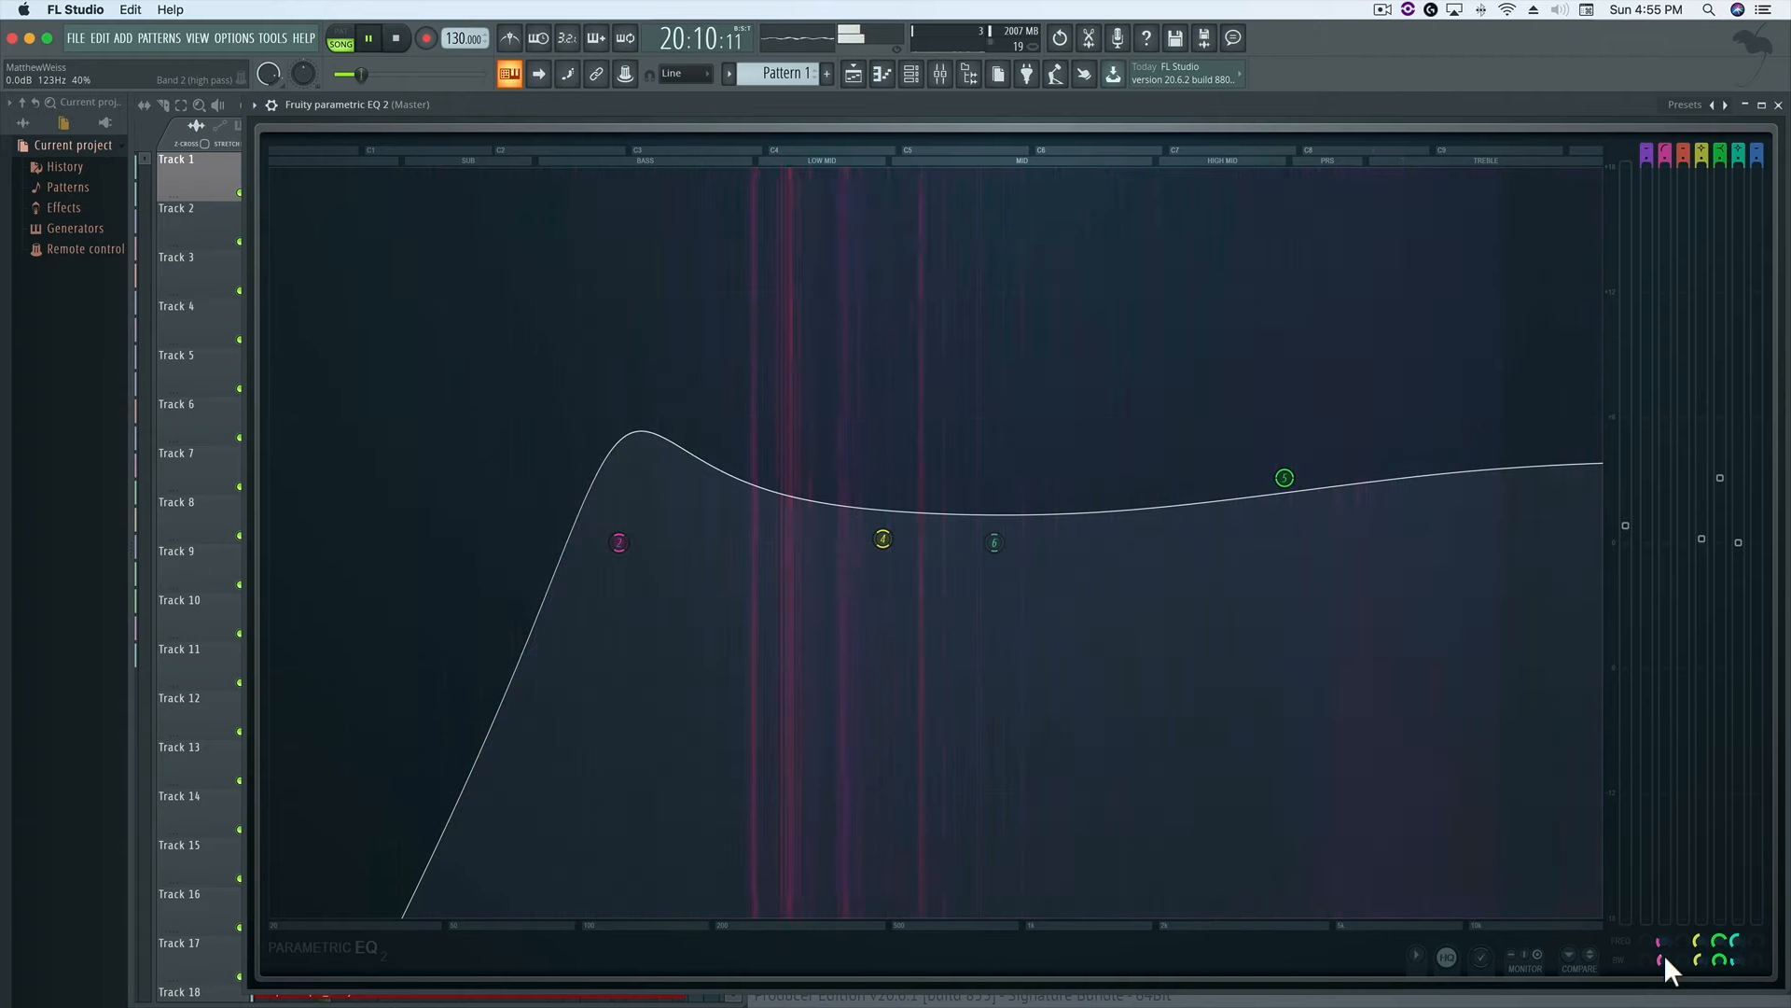
key(space)
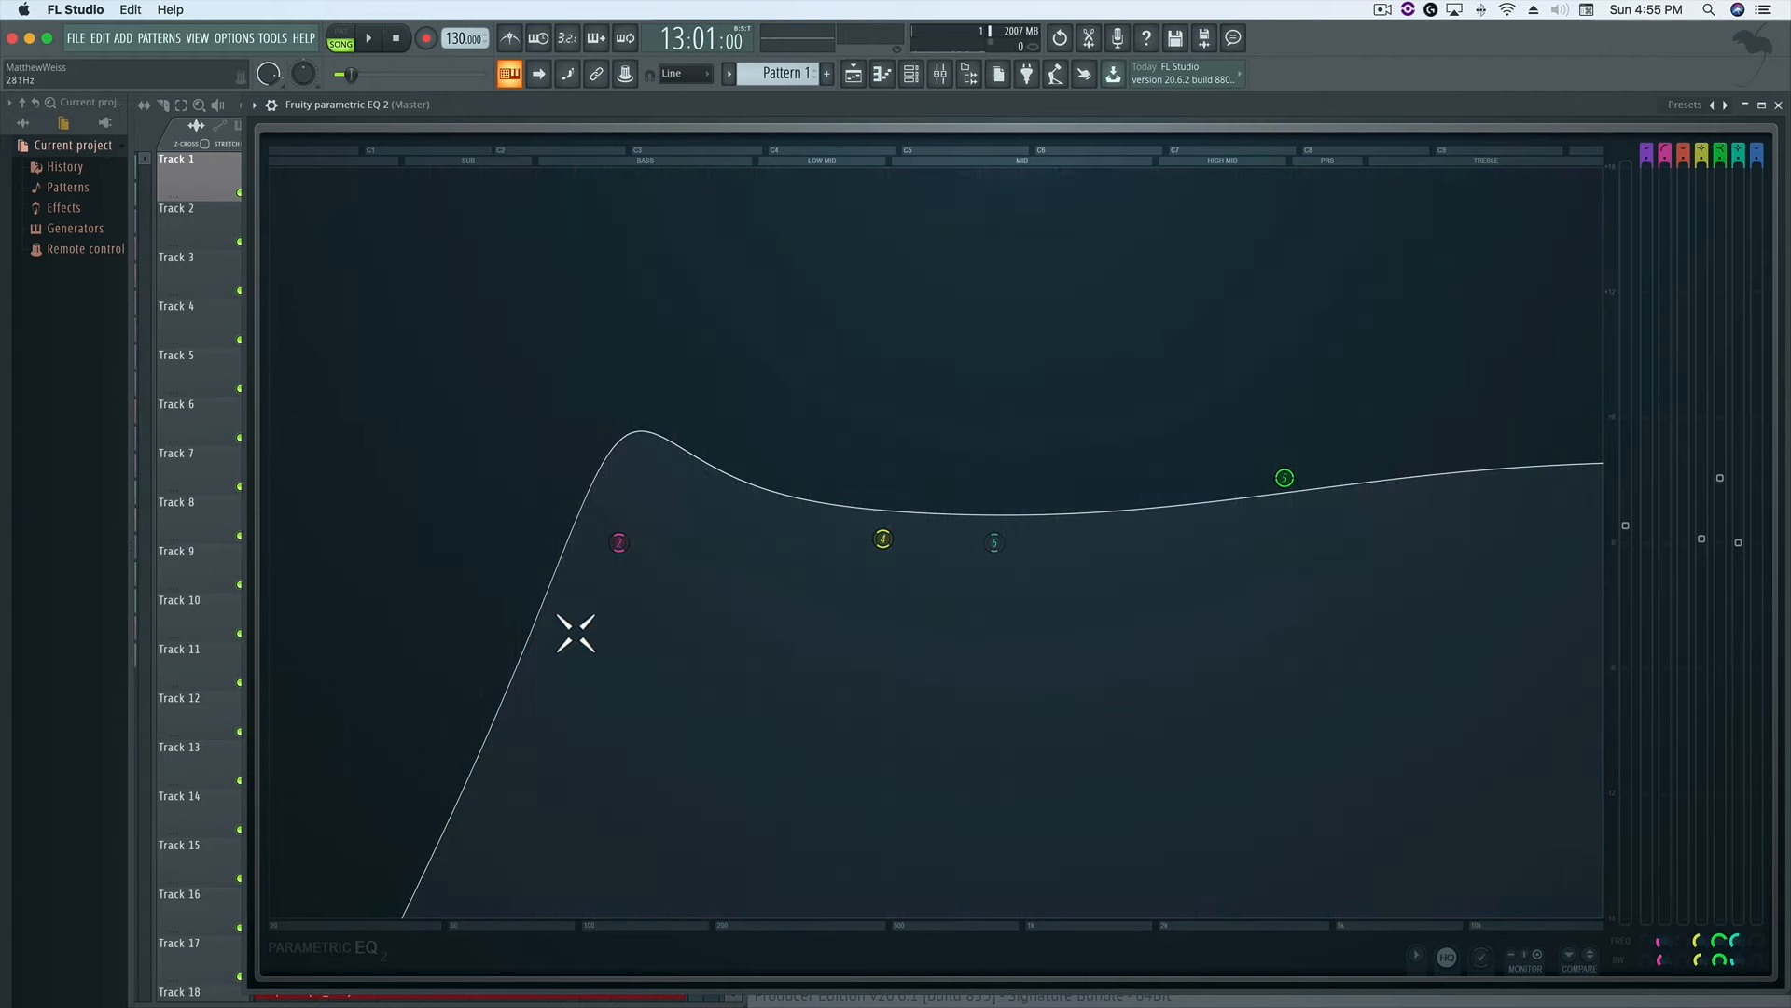